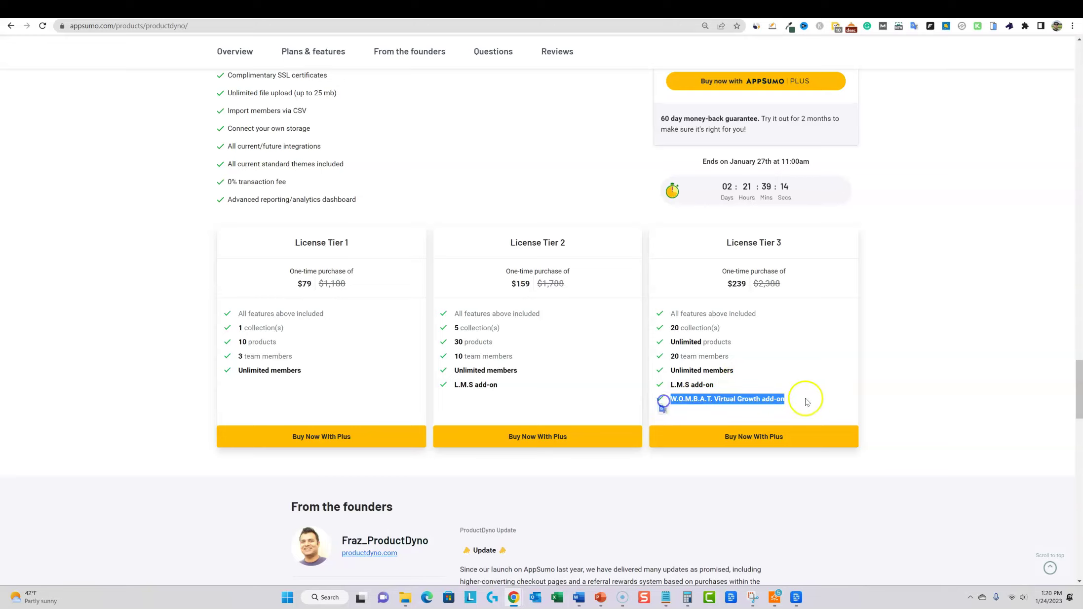
# - Review the License Tier 1, 2 and 3 features of the ProductDyno deal, including the L.M.S add-on in Tier 3
pyautogui.moveTo(714, 384); pyautogui.dragTo(668, 384)
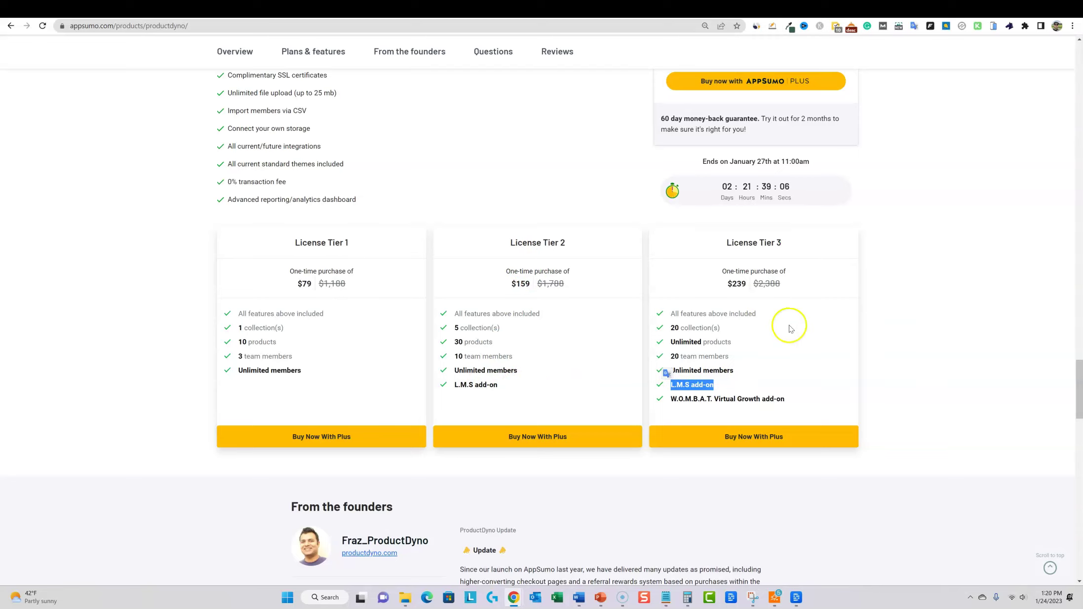
pyautogui.scroll(-8, 865, 382)
pyautogui.scroll(-8, 869, 387)
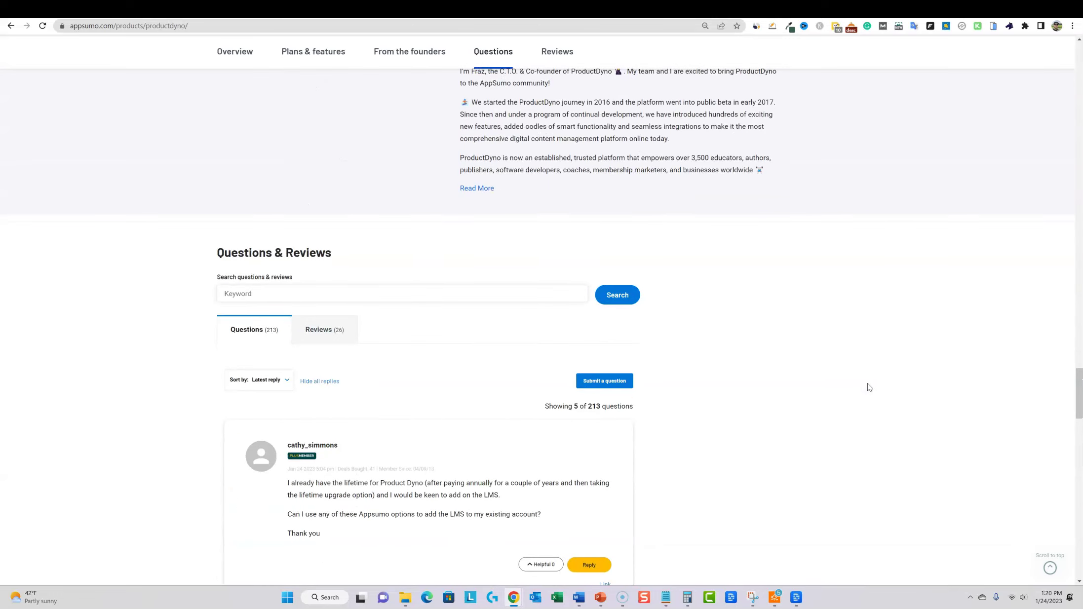
pyautogui.scroll(10, 869, 382)
pyautogui.scroll(15, 873, 380)
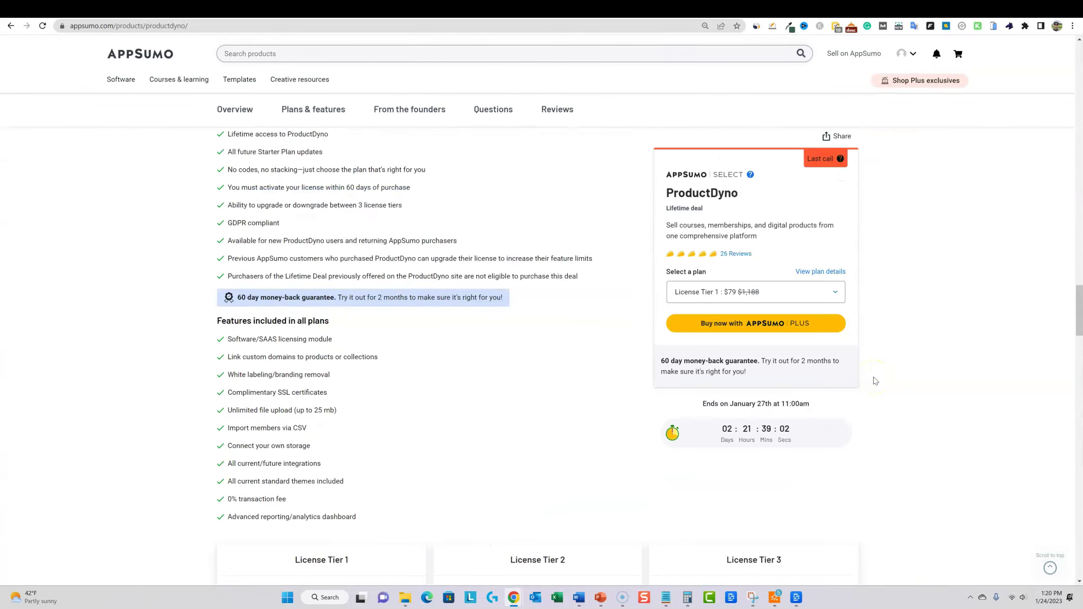
pyautogui.scroll(-9, 865, 368)
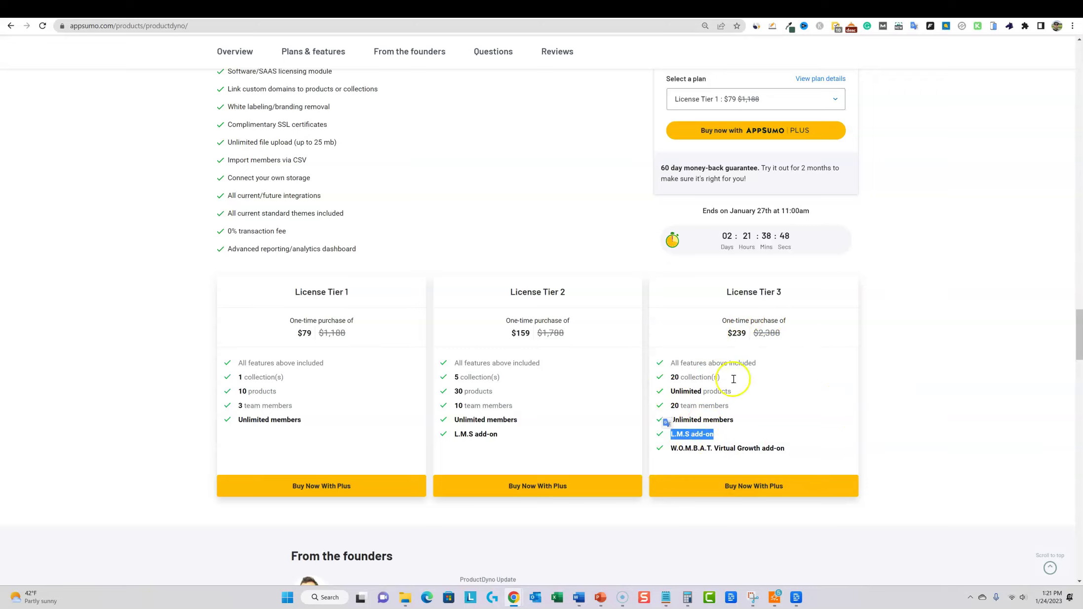
# - Switch to the ProductDyno dashboard and open the Domain & Access settings of the AI Video Cashflow product
pyautogui.click(927, 15)
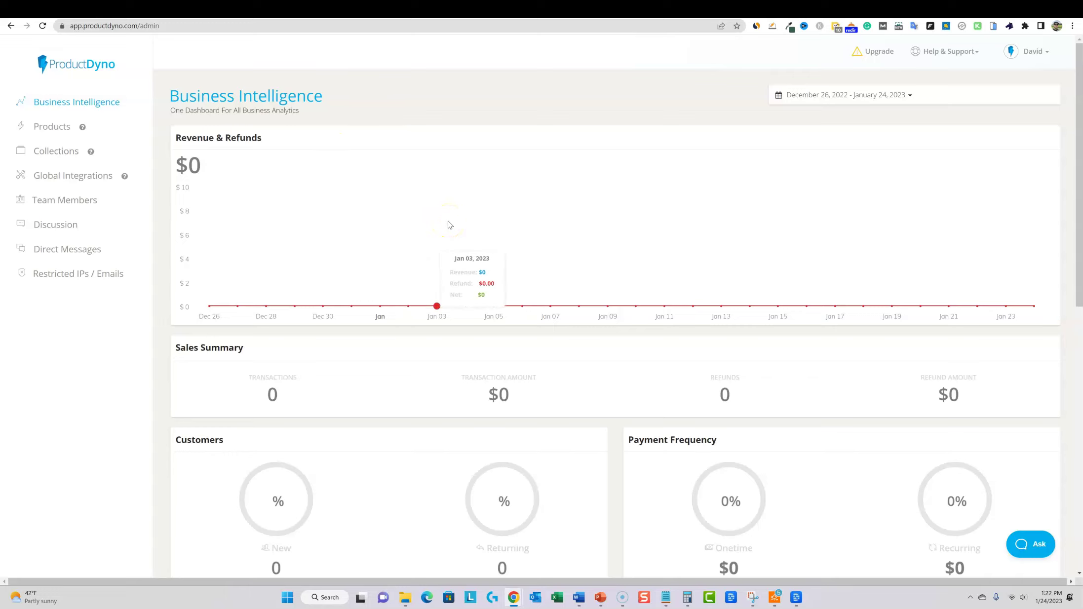
pyautogui.click(63, 130)
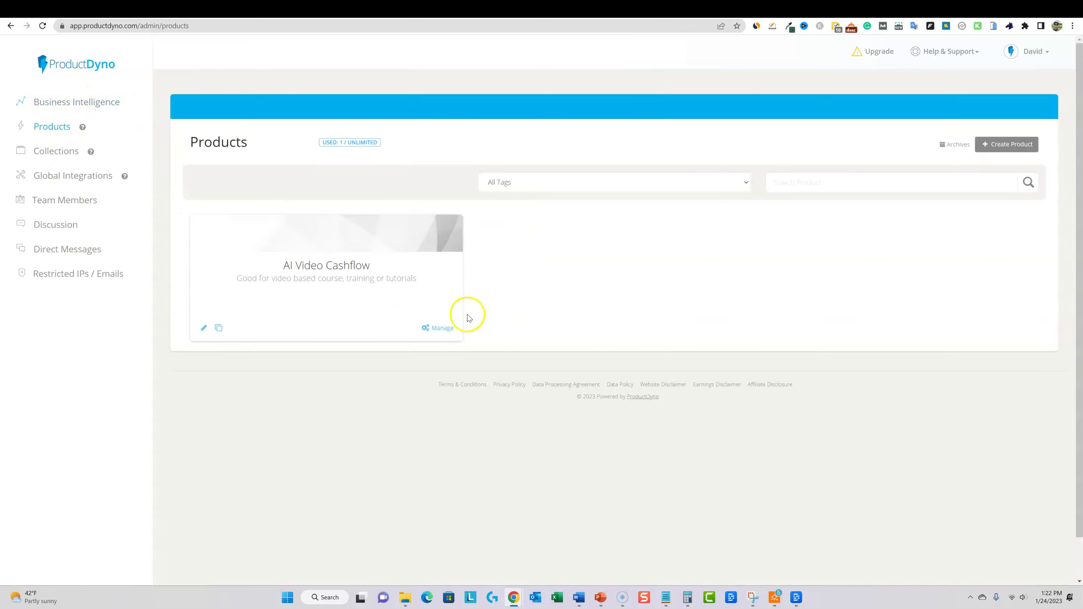
pyautogui.click(440, 328)
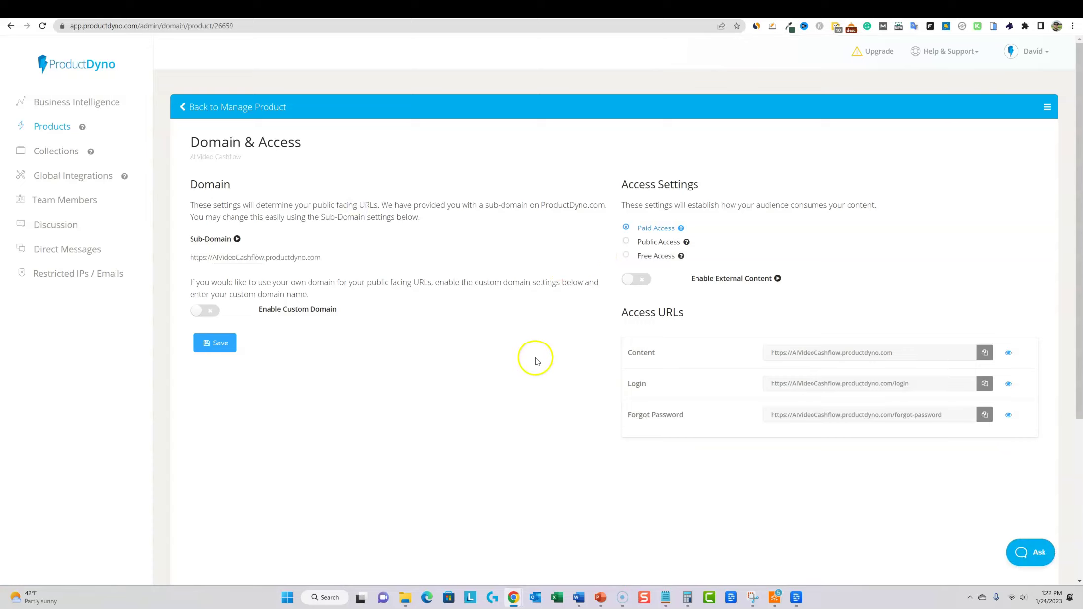
pyautogui.scroll(-1, 798, 359)
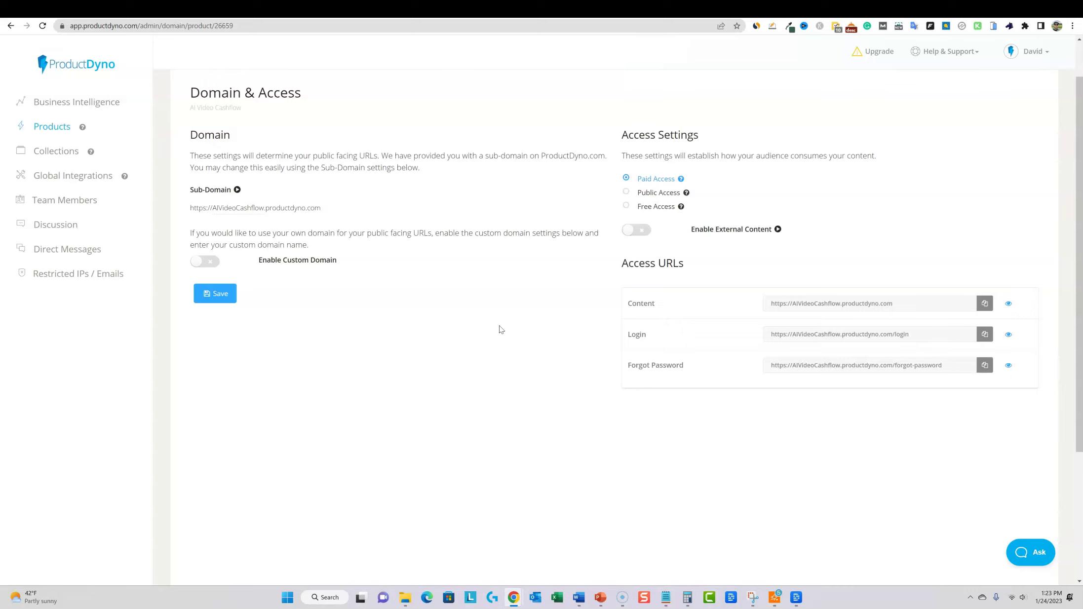
# - Try enabling the custom domain to read its setup instructions, and switch it off again
pyautogui.click(612, 262)
pyautogui.click(203, 263)
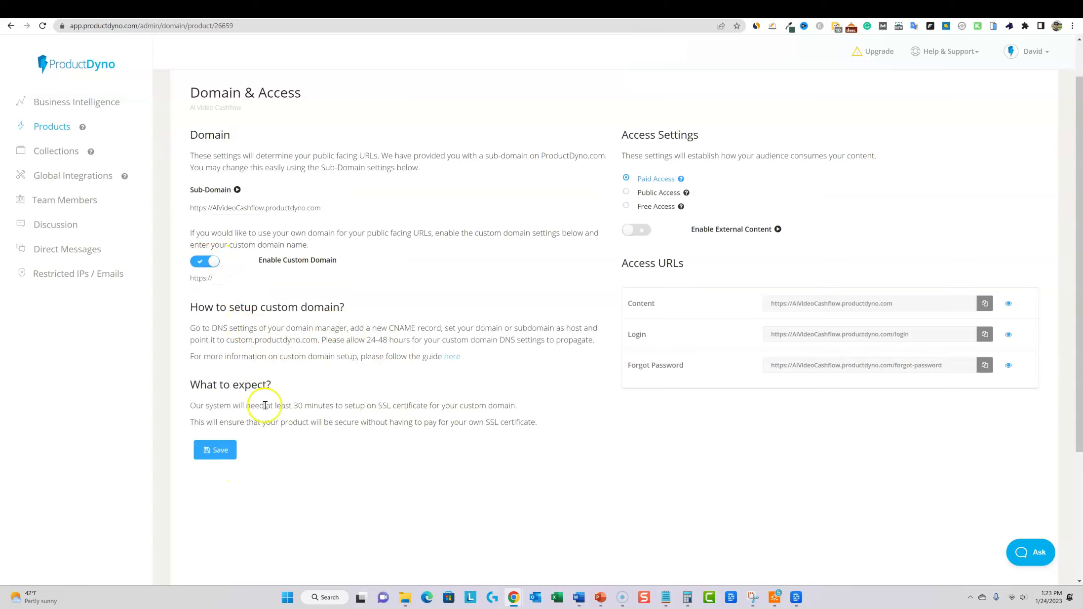
pyautogui.click(207, 262)
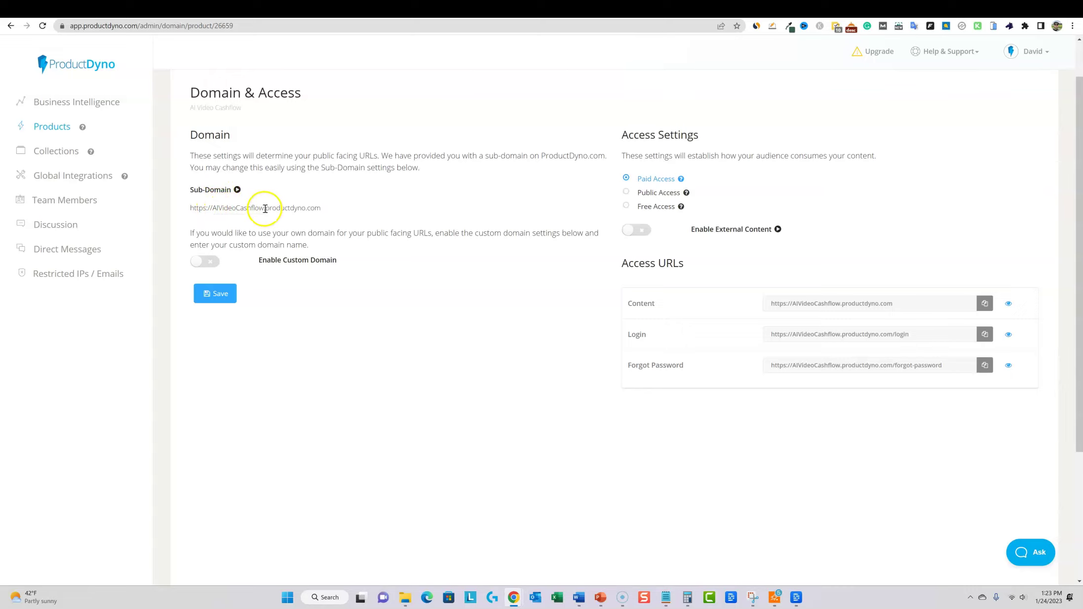
# - Examine the product's sub-domain URL on the Domain & Access page, highlighting its productdyno part
pyautogui.doubleClick(216, 208)
pyautogui.click(321, 119)
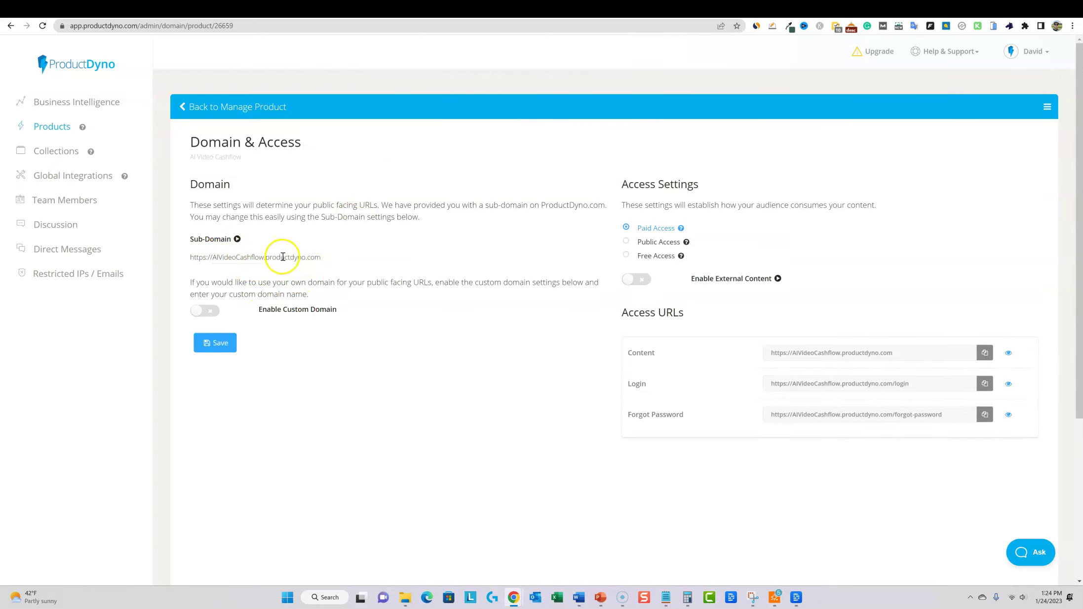
pyautogui.moveTo(270, 257); pyautogui.dragTo(307, 258)
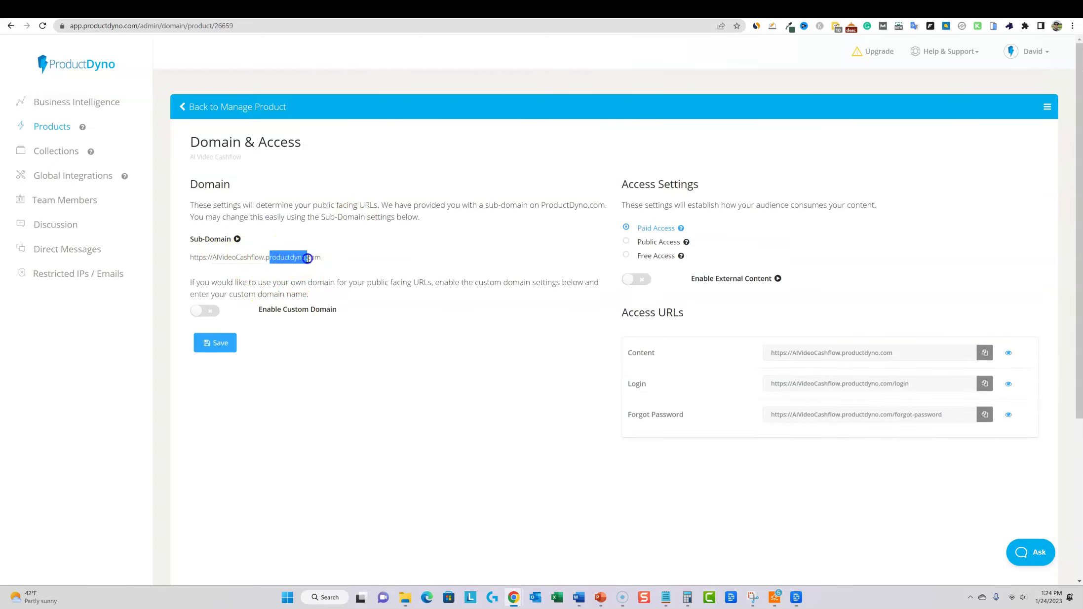
pyautogui.click(366, 255)
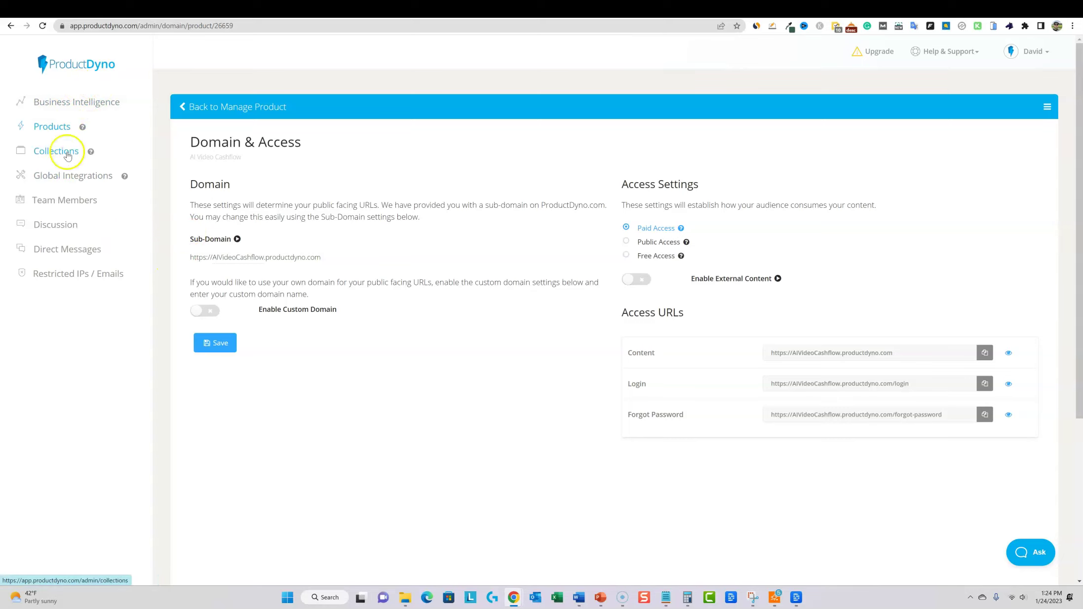
# - Look over the Products list and the Business Intelligence dashboard
pyautogui.click(59, 130)
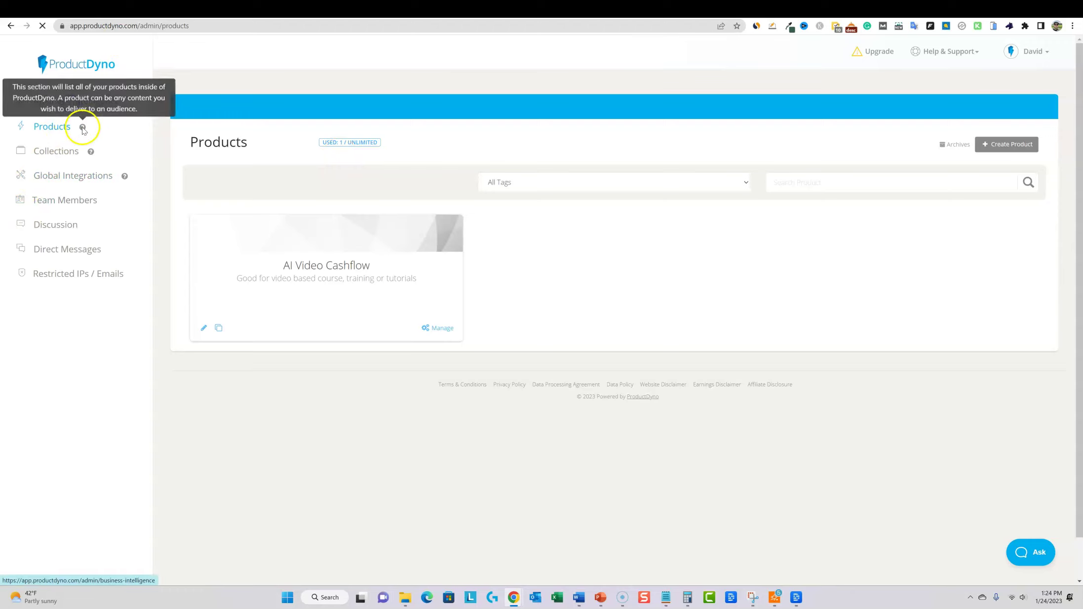
pyautogui.click(84, 107)
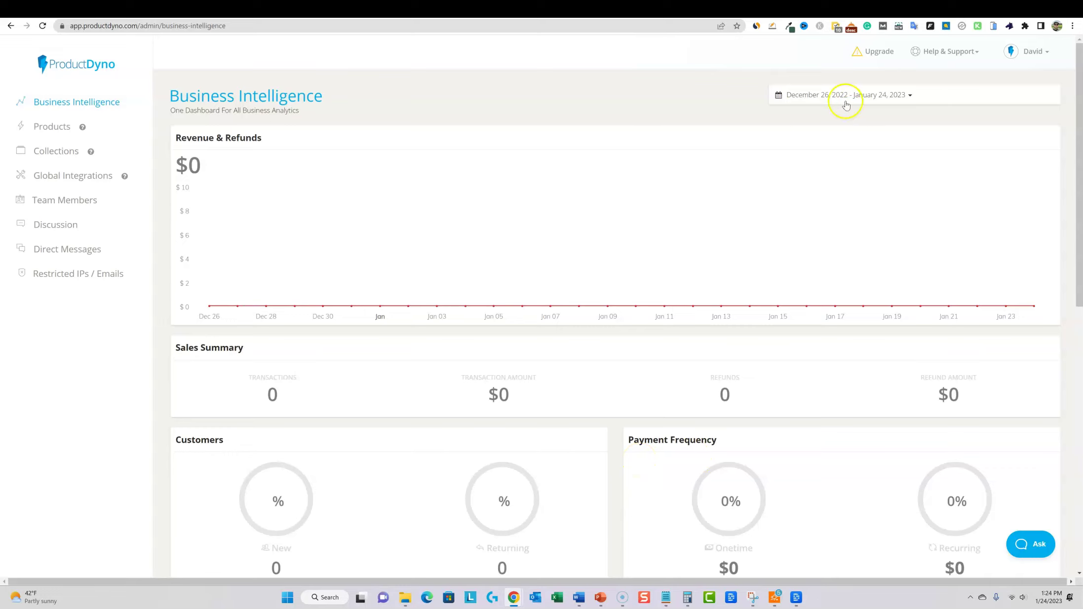
# - Return to the Products list and view the templates available for creating a product, without choosing one
pyautogui.click(53, 135)
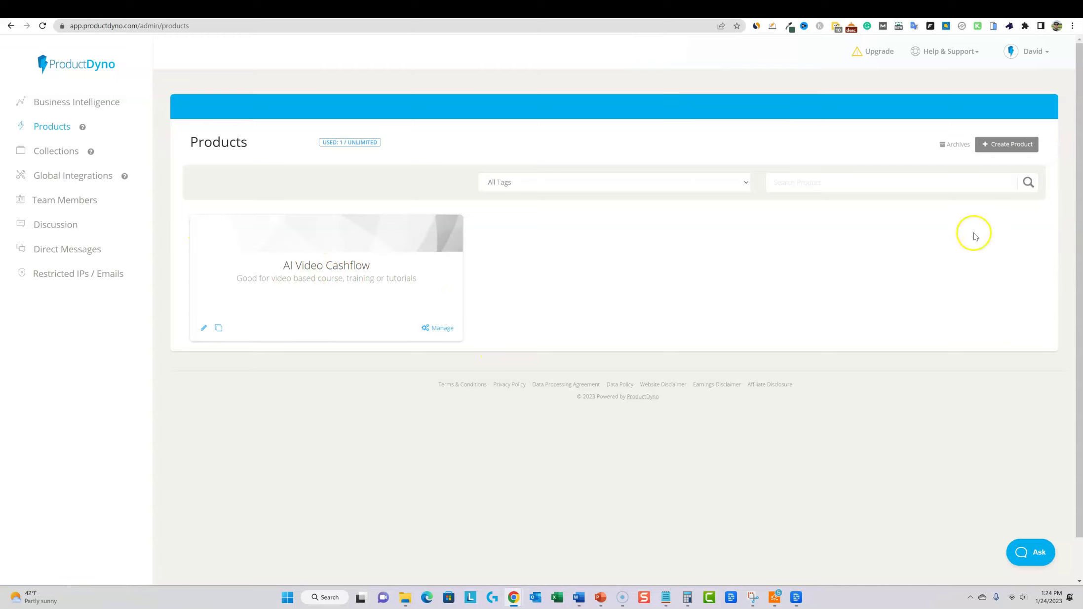
pyautogui.click(1016, 147)
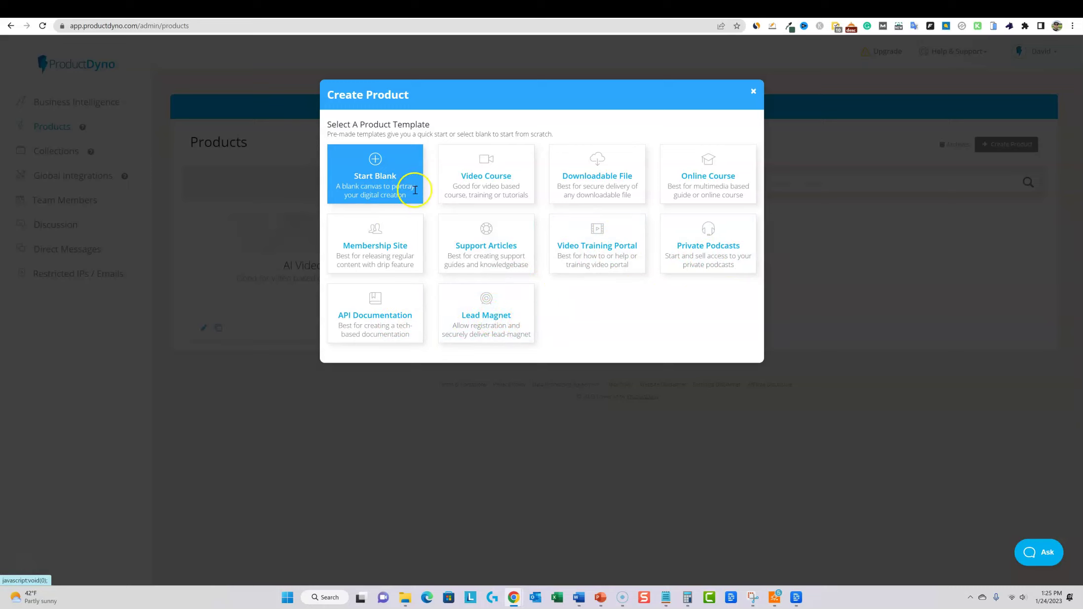
pyautogui.click(754, 94)
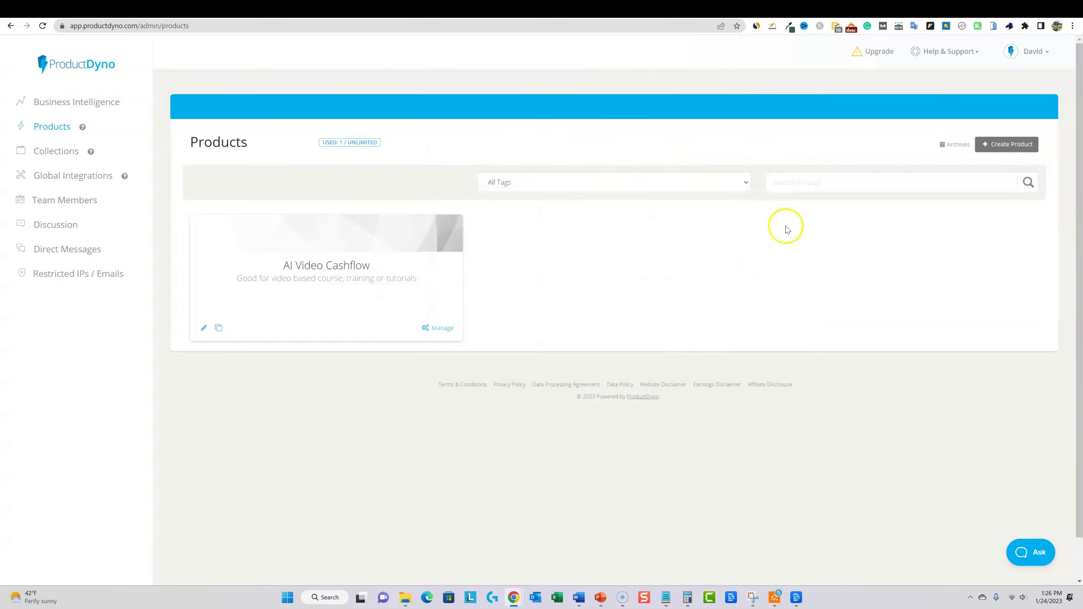
# - Create a new collection named Test
pyautogui.click(57, 152)
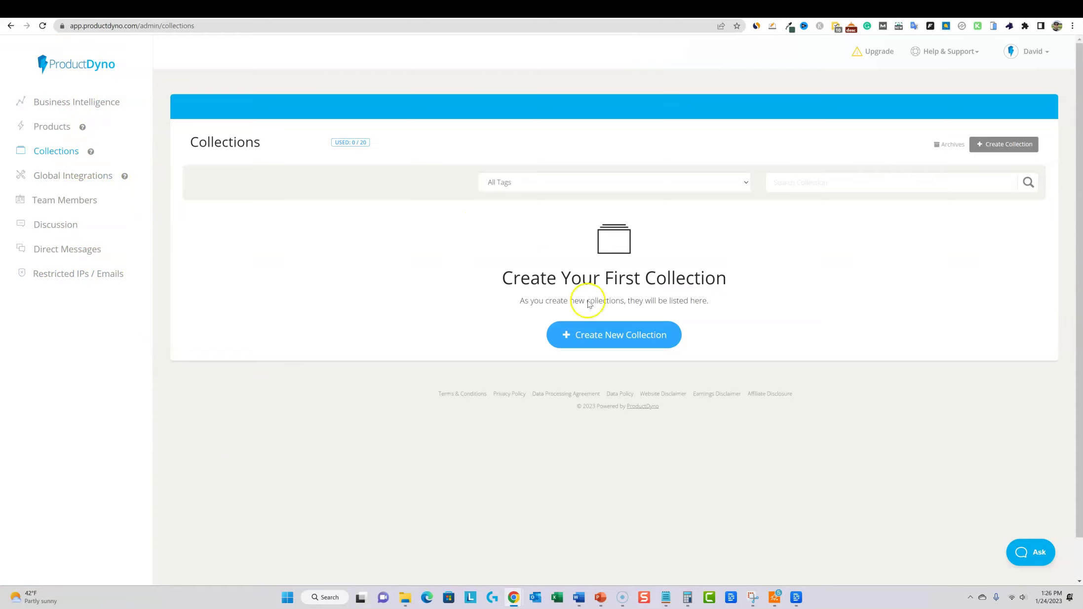
pyautogui.click(645, 339)
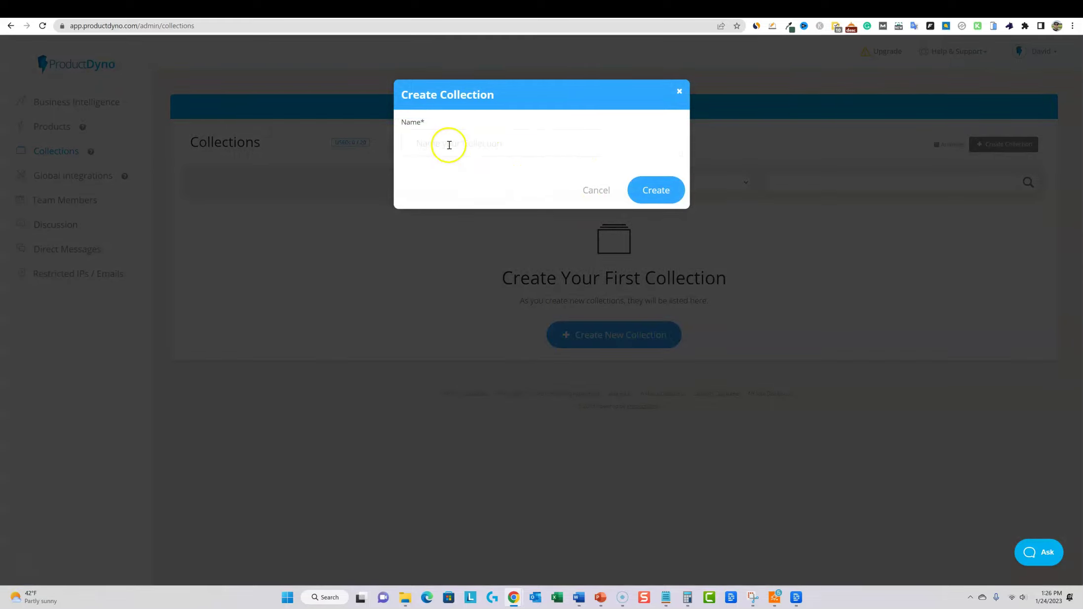
pyautogui.click(449, 145)
pyautogui.write('Test')
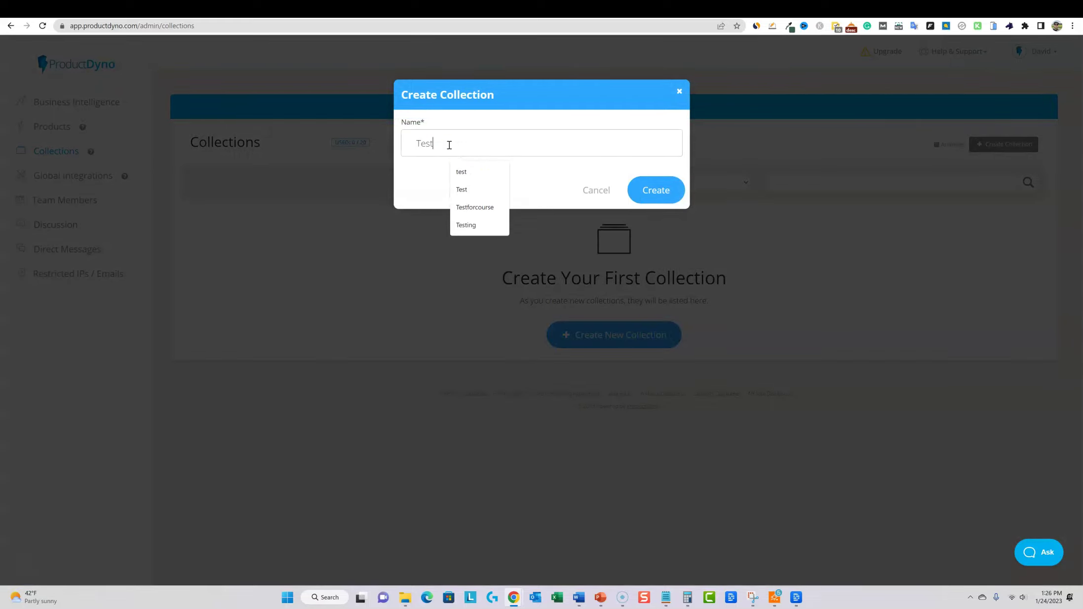
pyautogui.click(659, 192)
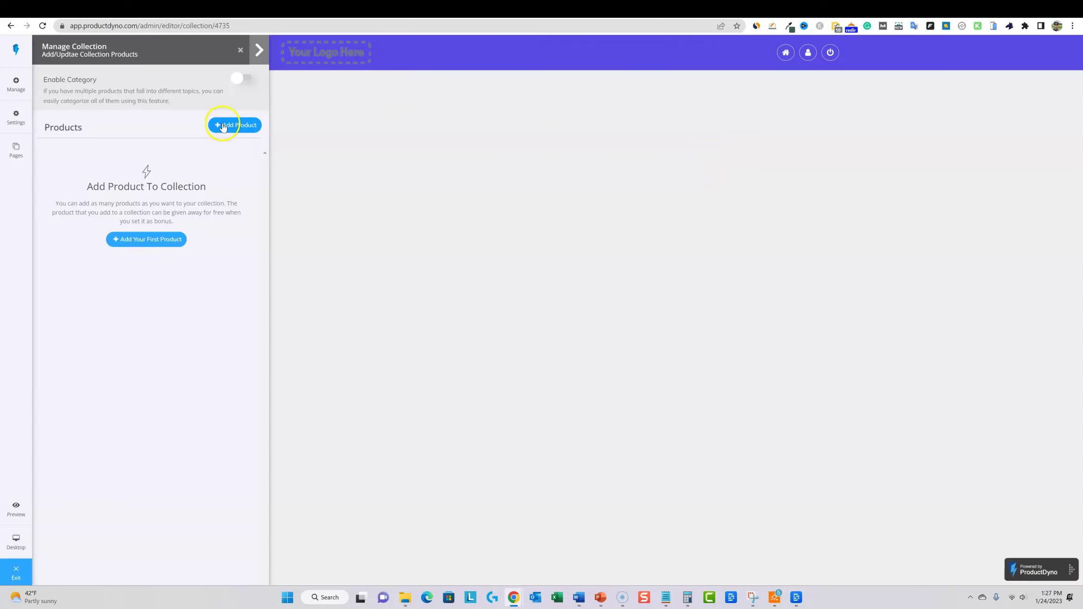
# - Try adding the AI Video Cashflow product to the Test collection, and cancel after viewing the bonus and sales page options
pyautogui.click(222, 126)
pyautogui.click(593, 143)
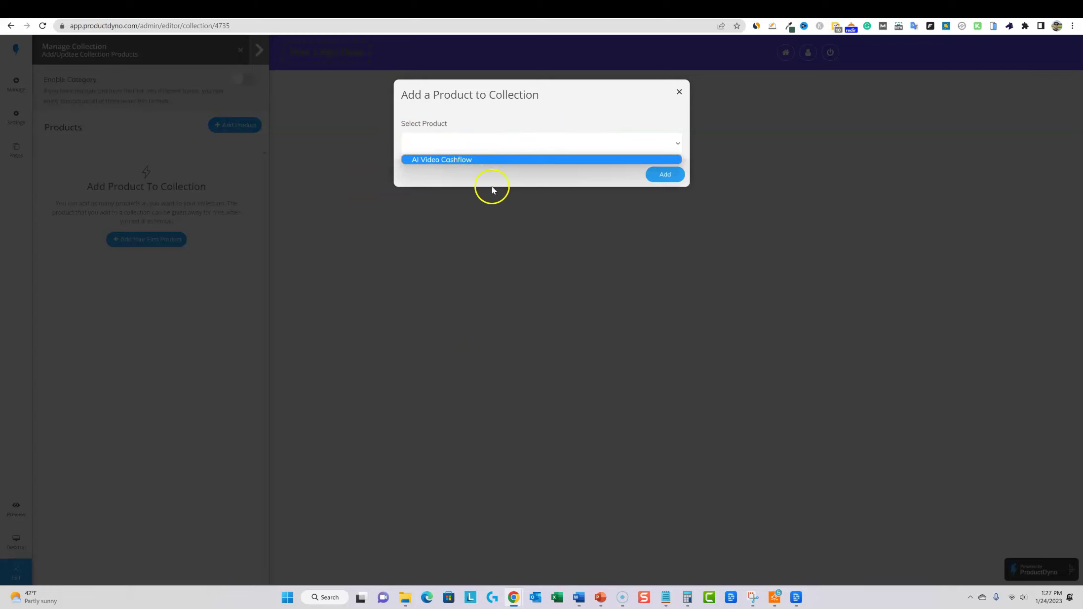
pyautogui.click(471, 161)
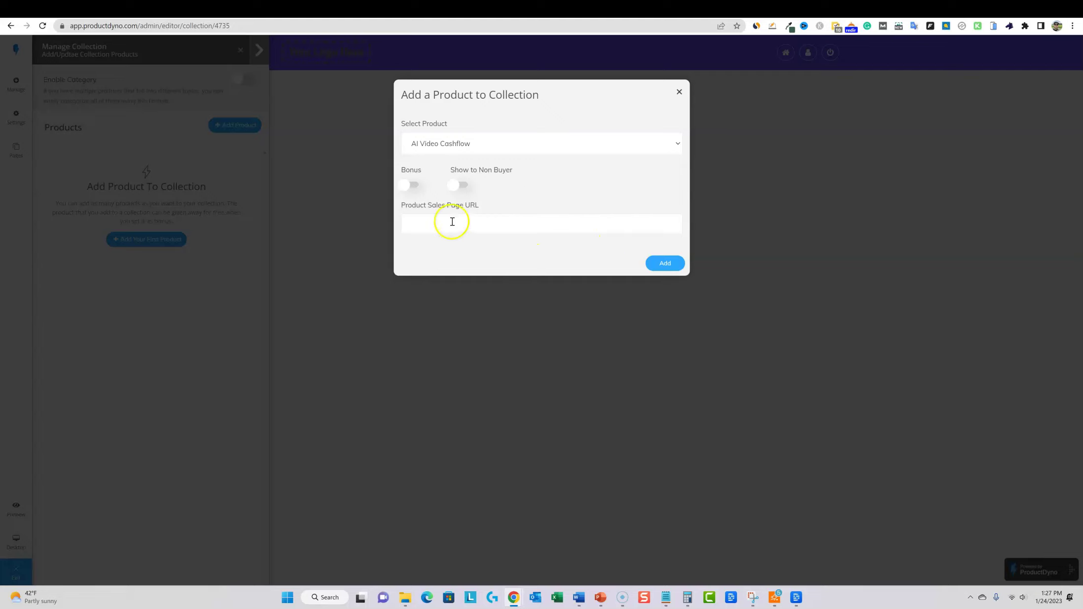
pyautogui.click(679, 92)
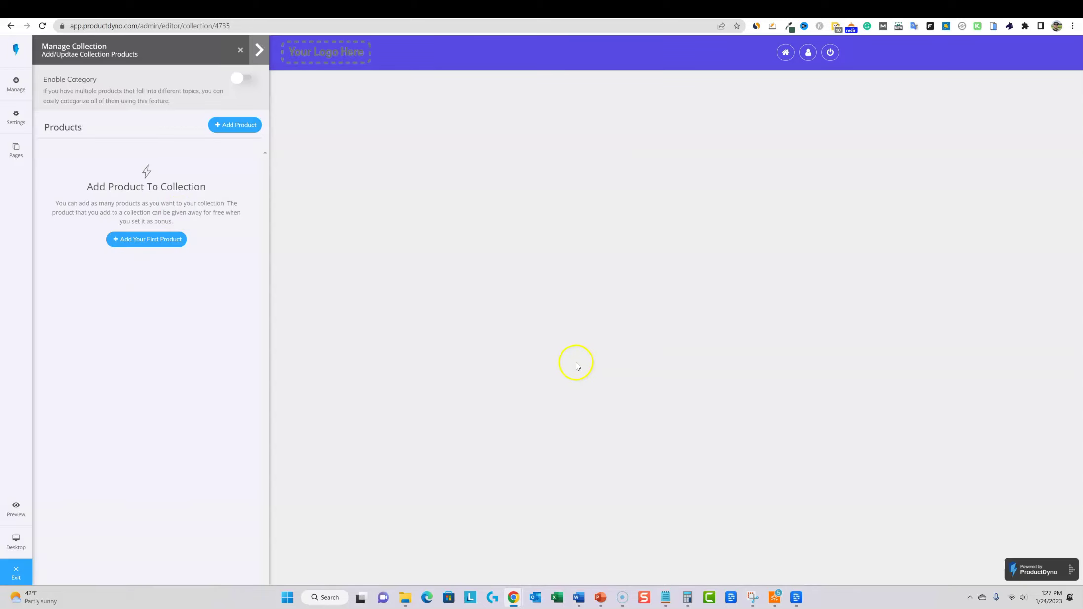
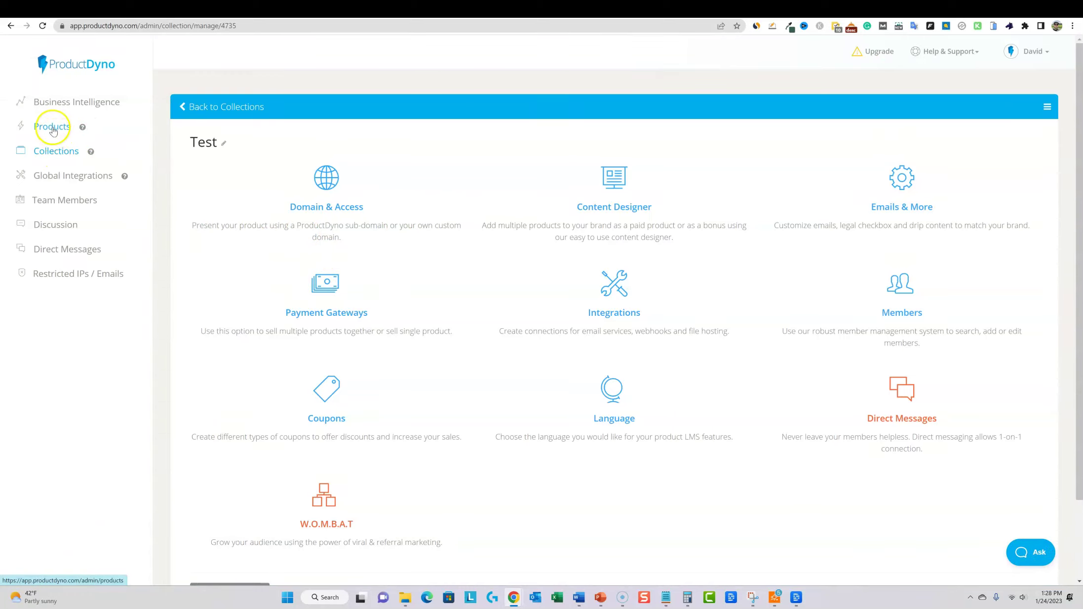
# - Manage the AI Video Cashflow product and view its Domain & Access settings
pyautogui.click(68, 131)
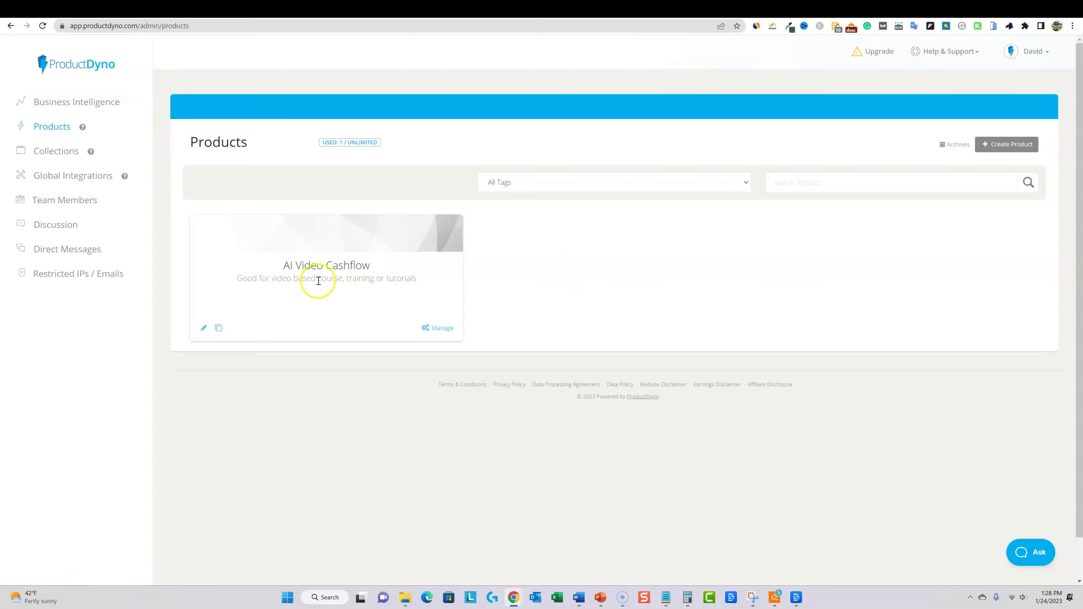
pyautogui.click(441, 329)
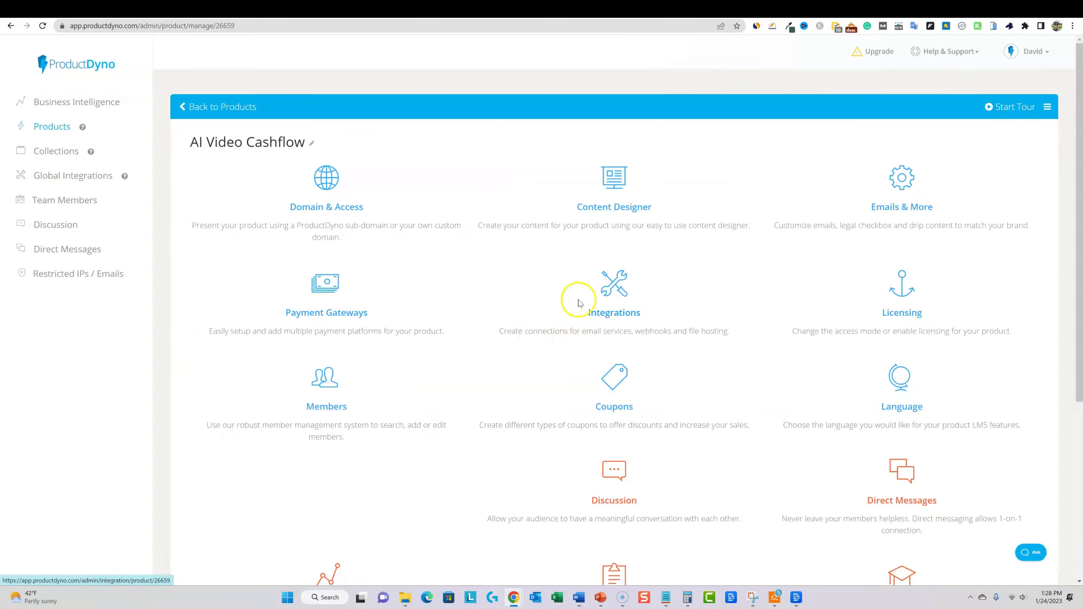
pyautogui.click(336, 209)
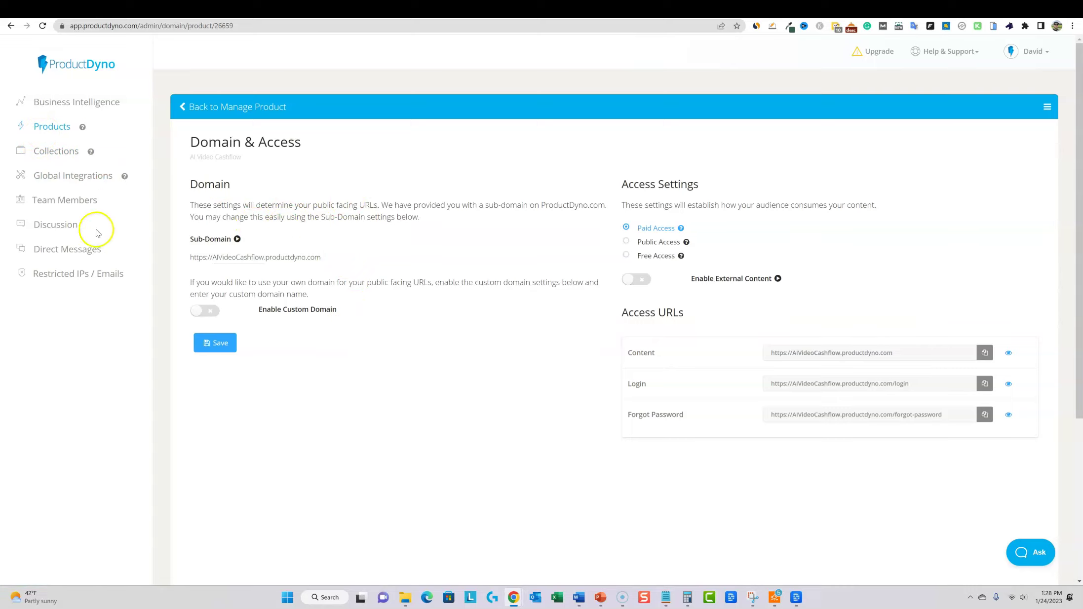
# - Open a new marketing email integration in Global Integrations and view the list of supported services
pyautogui.moveTo(64, 131)
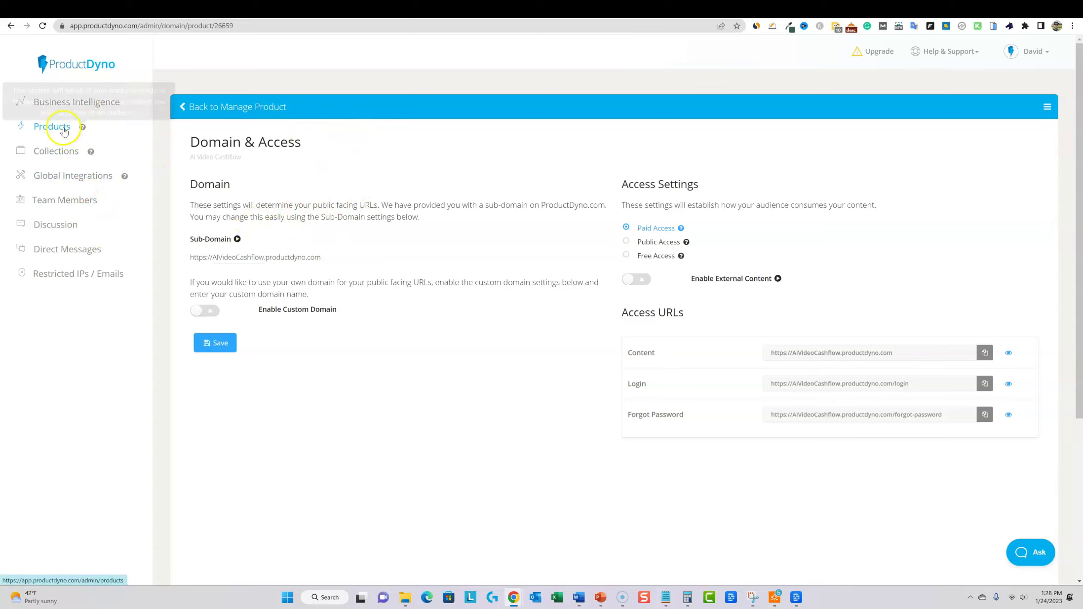
pyautogui.click(78, 177)
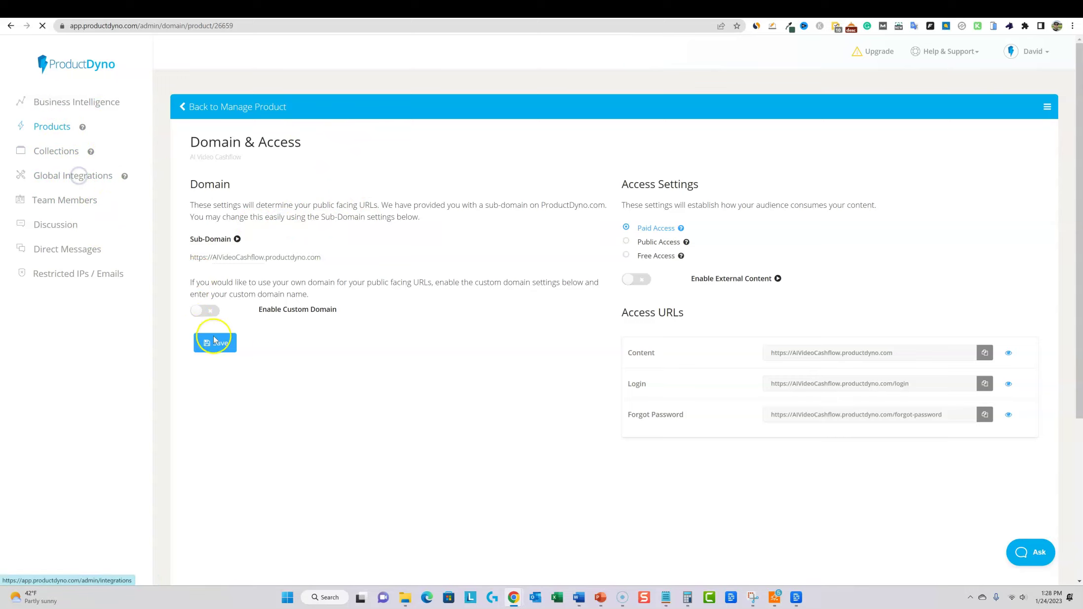
pyautogui.click(363, 210)
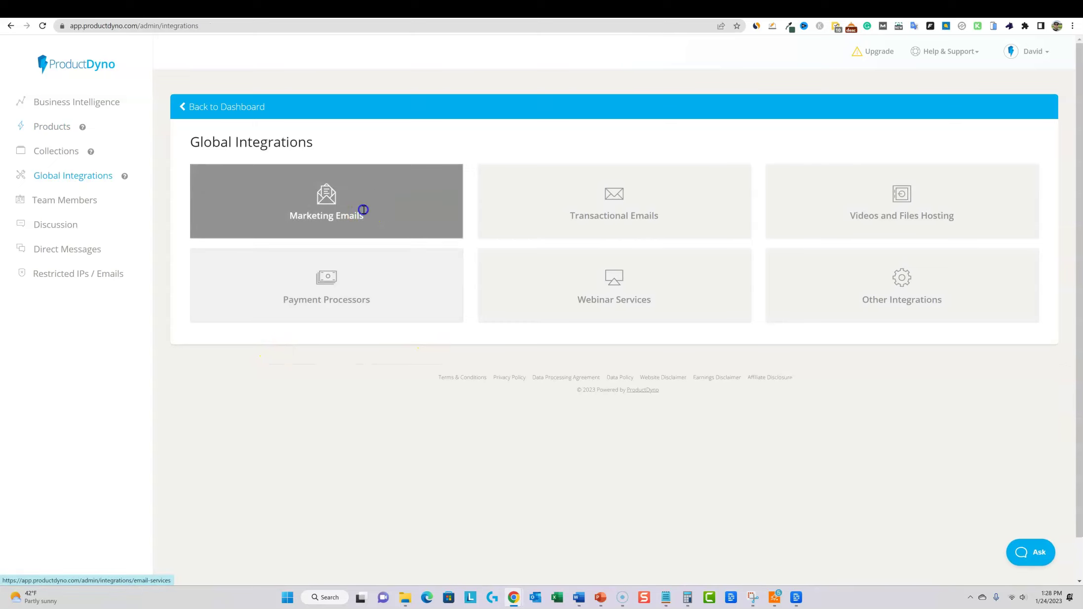
pyautogui.click(584, 286)
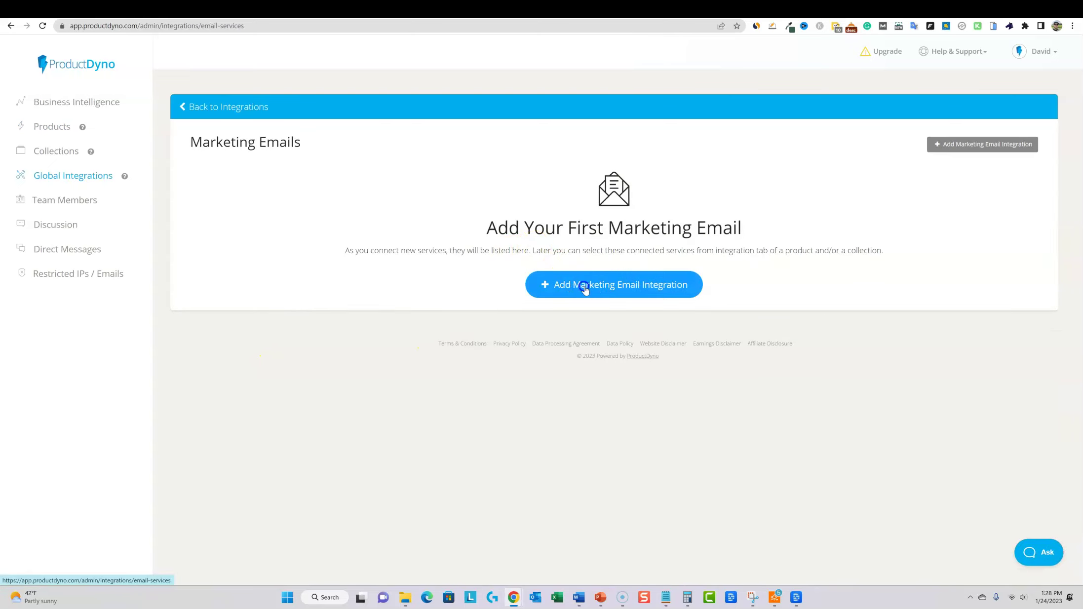
pyautogui.click(486, 139)
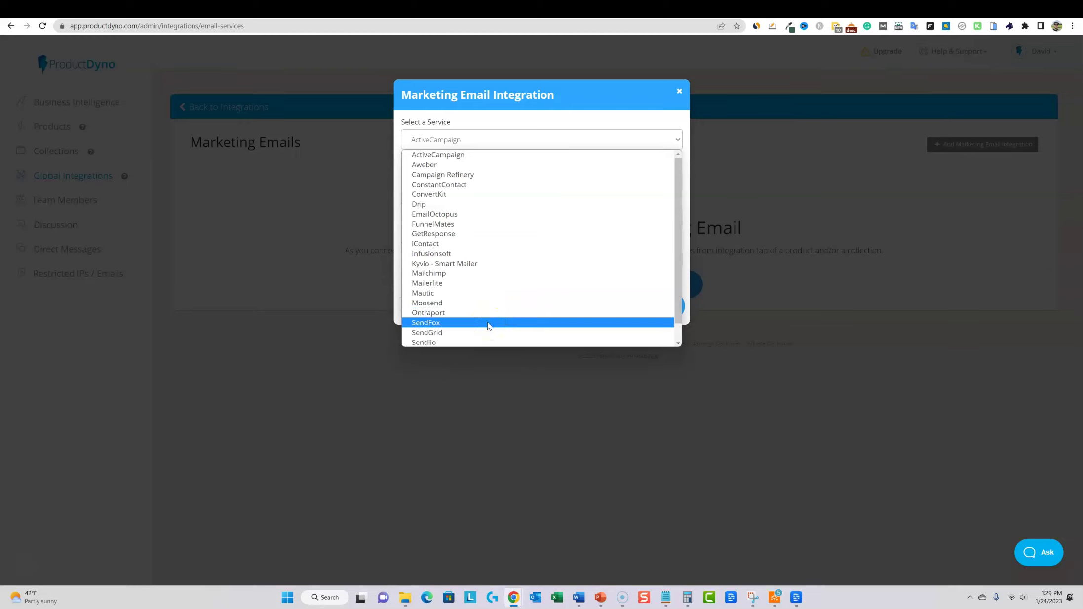
# - Switch to AppSumo, search for SendFox, open its deal page and find the license tier comparison
pyautogui.click(892, 5)
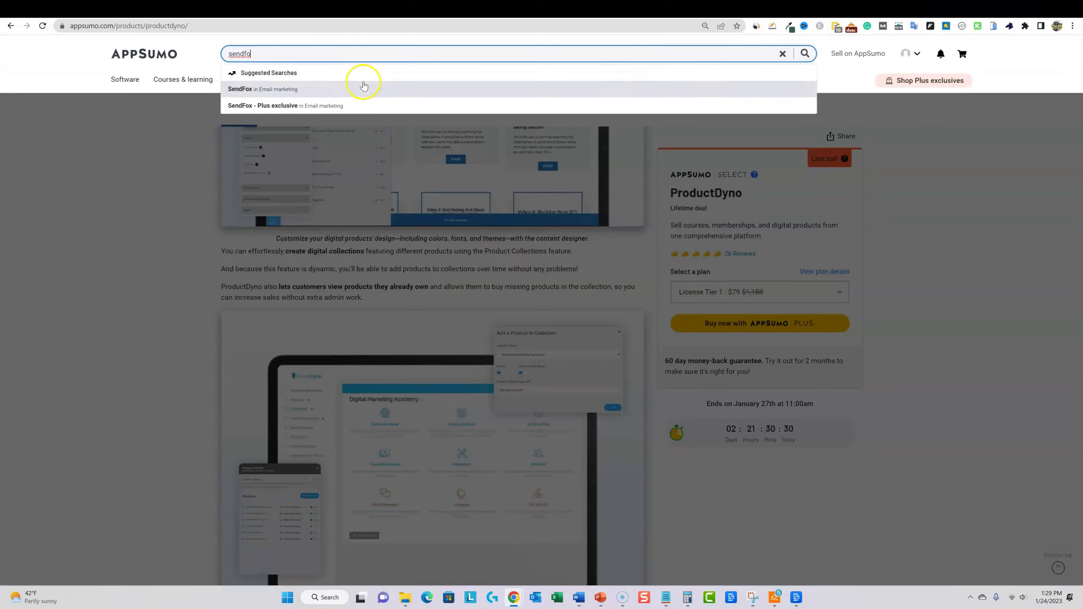
pyautogui.click(353, 86)
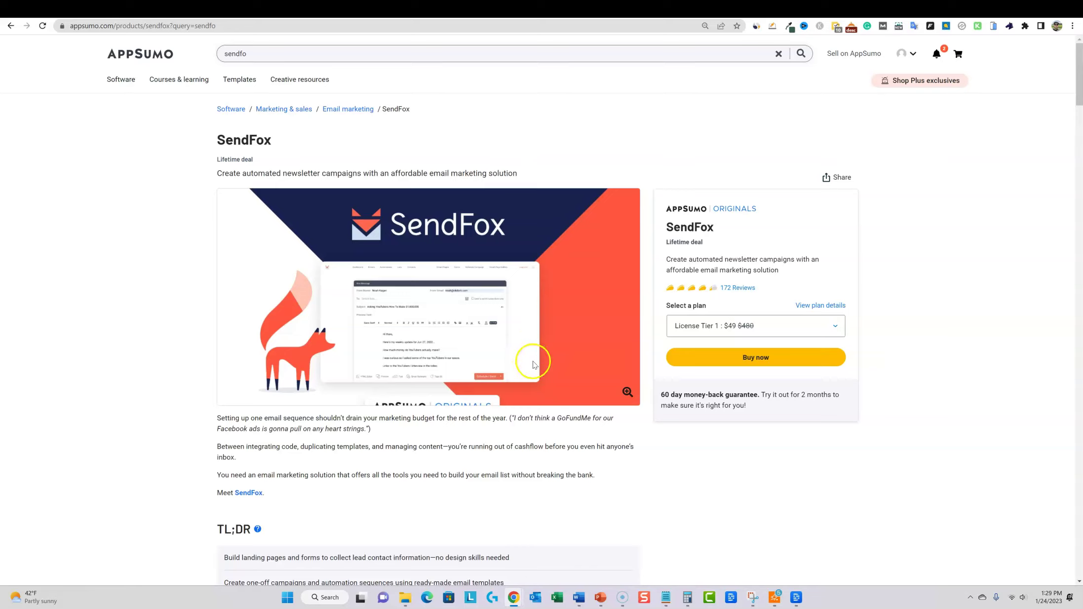
pyautogui.scroll(-15, 563, 426)
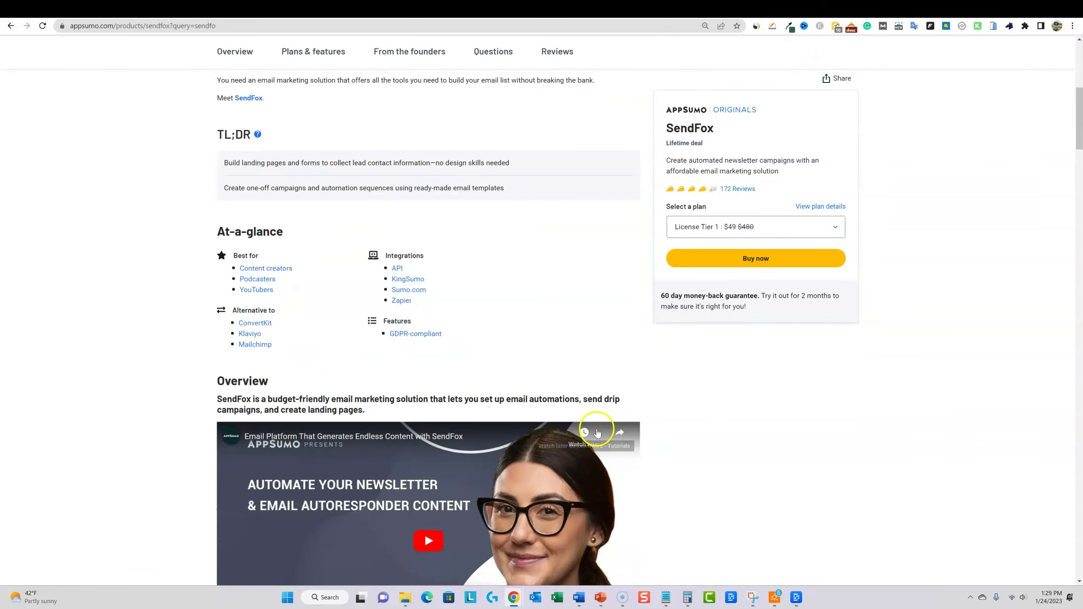
pyautogui.scroll(-20, 621, 429)
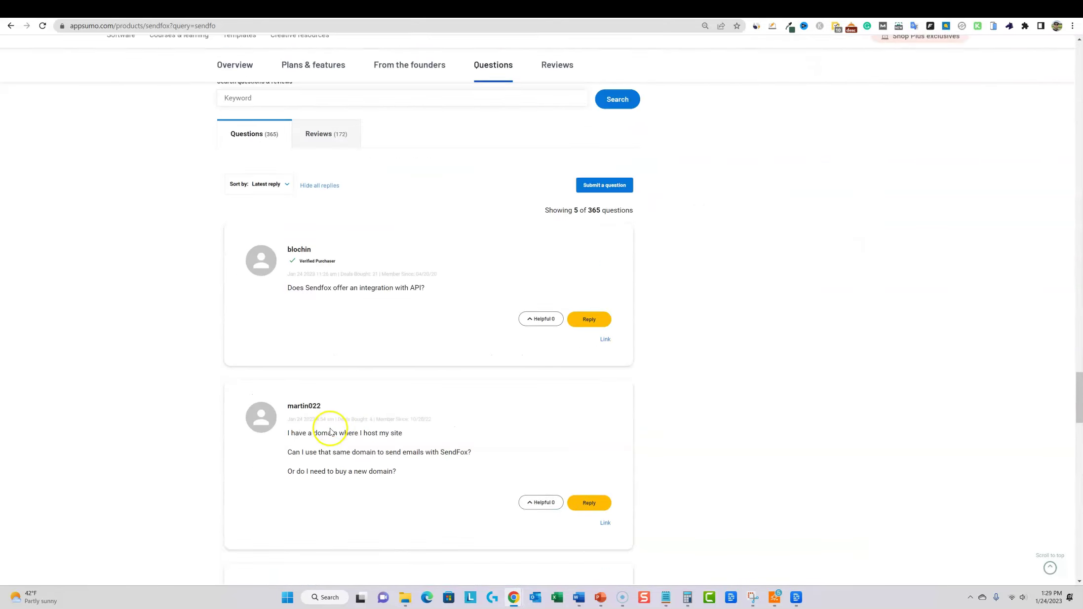
pyautogui.scroll(8, 321, 431)
pyautogui.scroll(8, 335, 427)
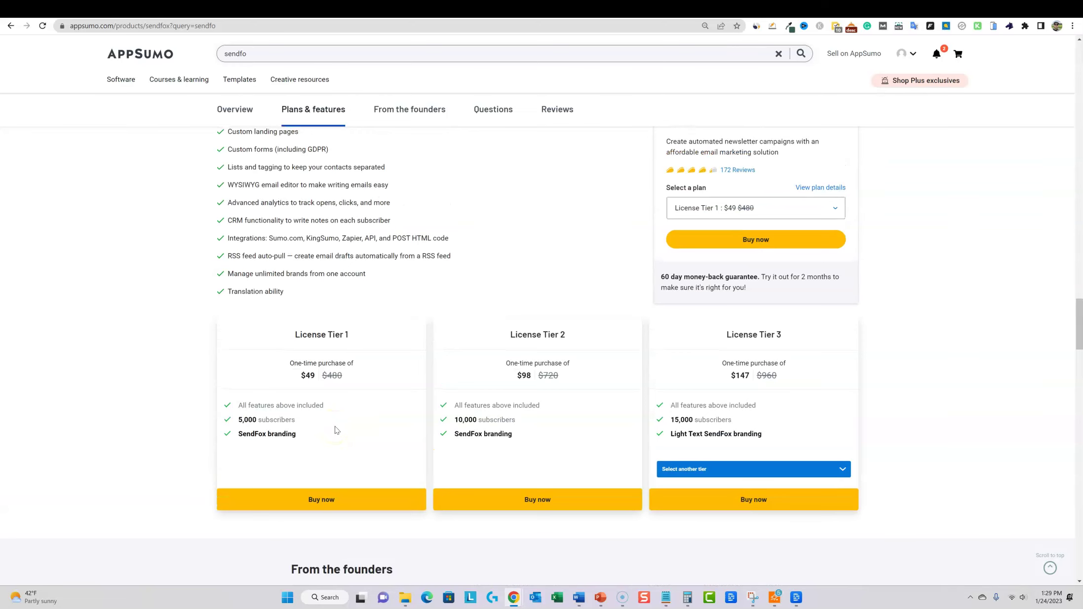
# - Review SendFox's deal terms, included features and product overview on its AppSumo page
pyautogui.scroll(7, 335, 430)
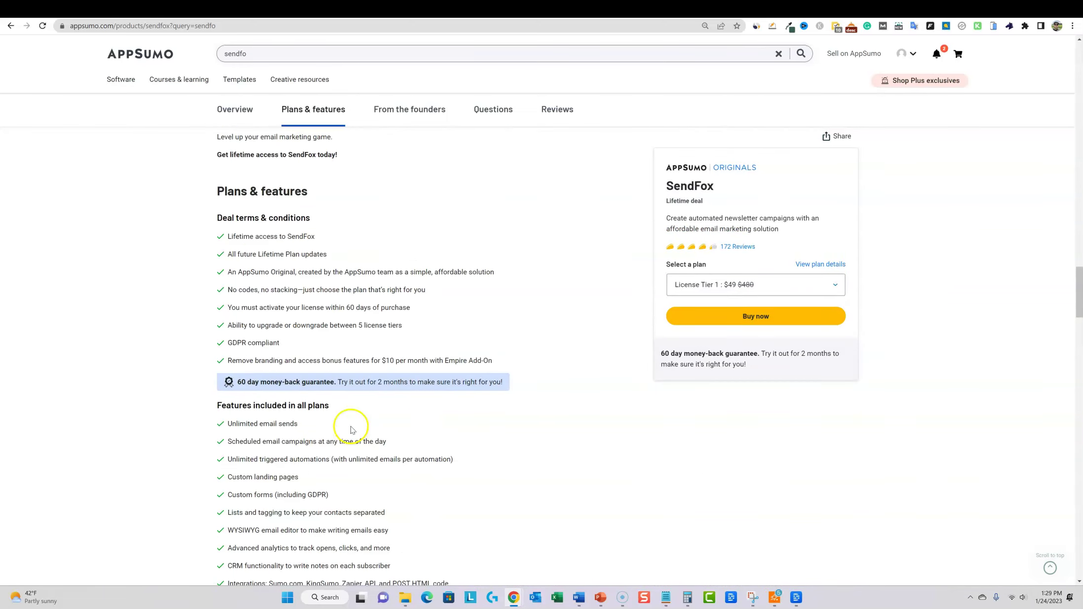
pyautogui.scroll(1, 549, 421)
pyautogui.scroll(1, 858, 257)
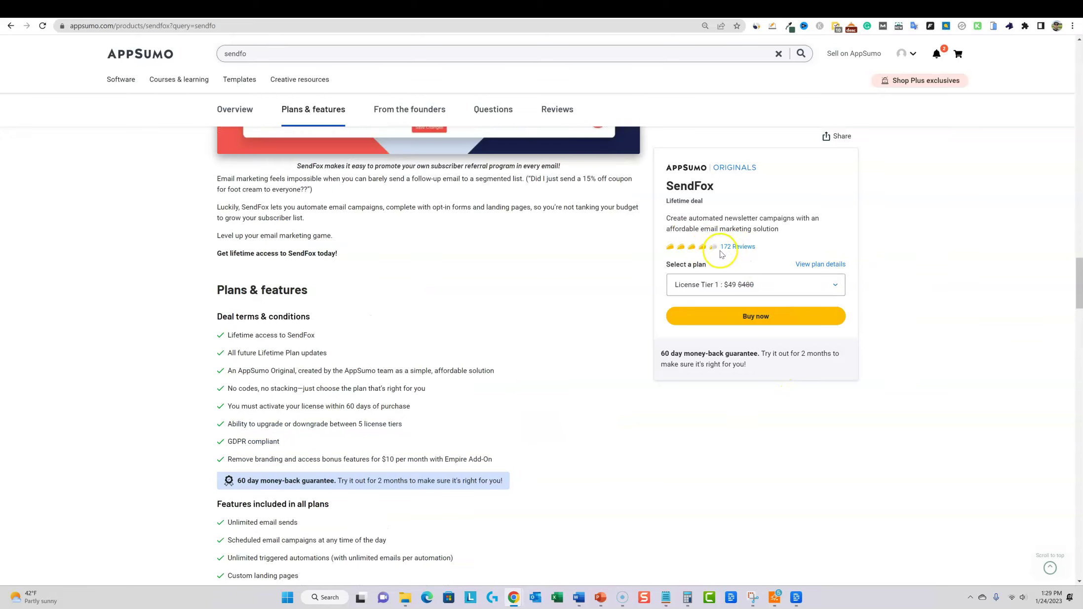
pyautogui.scroll(10, 524, 318)
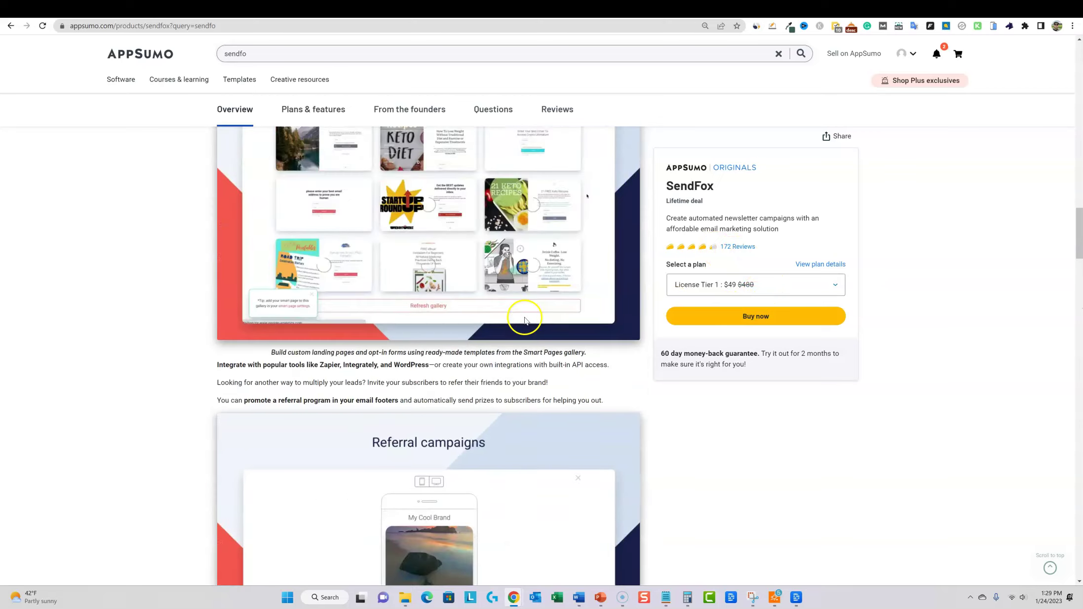
pyautogui.scroll(8, 525, 320)
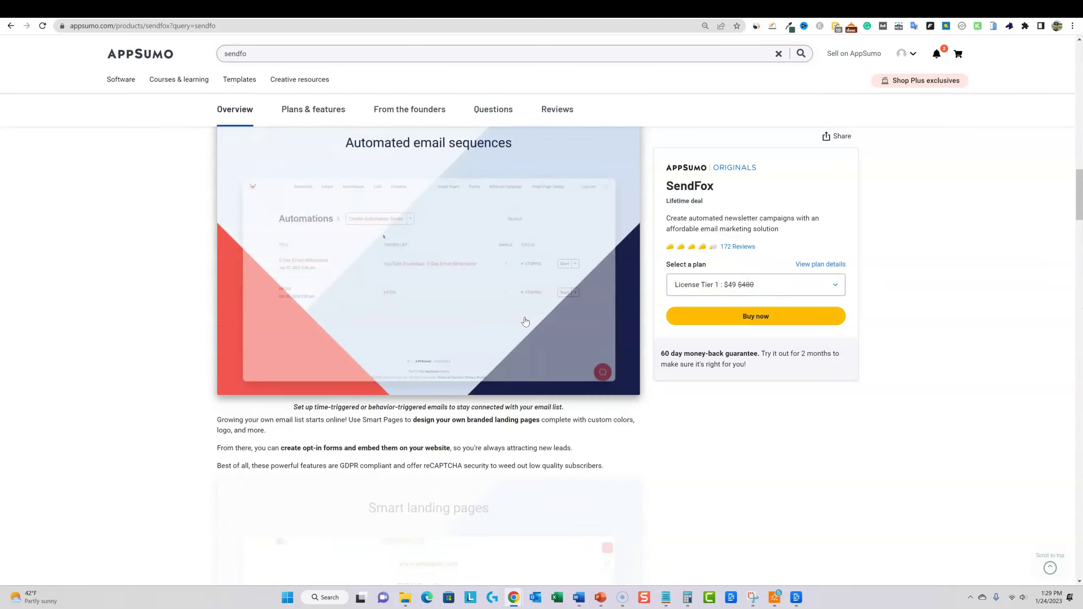
pyautogui.scroll(12, 525, 321)
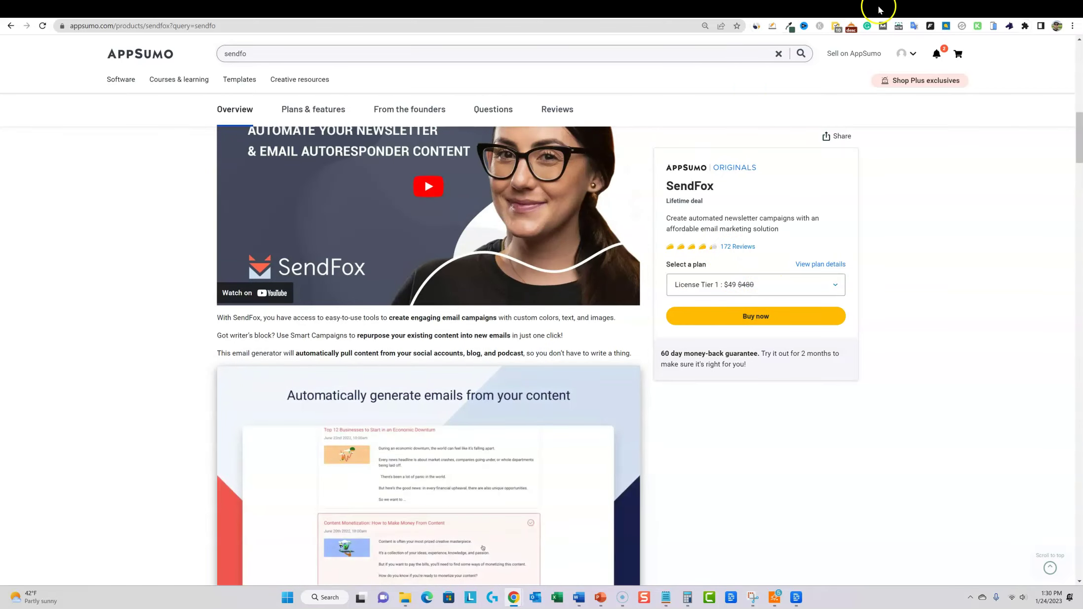
# - Return to ProductDyno, view the marketing email service list again, and go back to Global Integrations without adding one
pyautogui.click(930, 11)
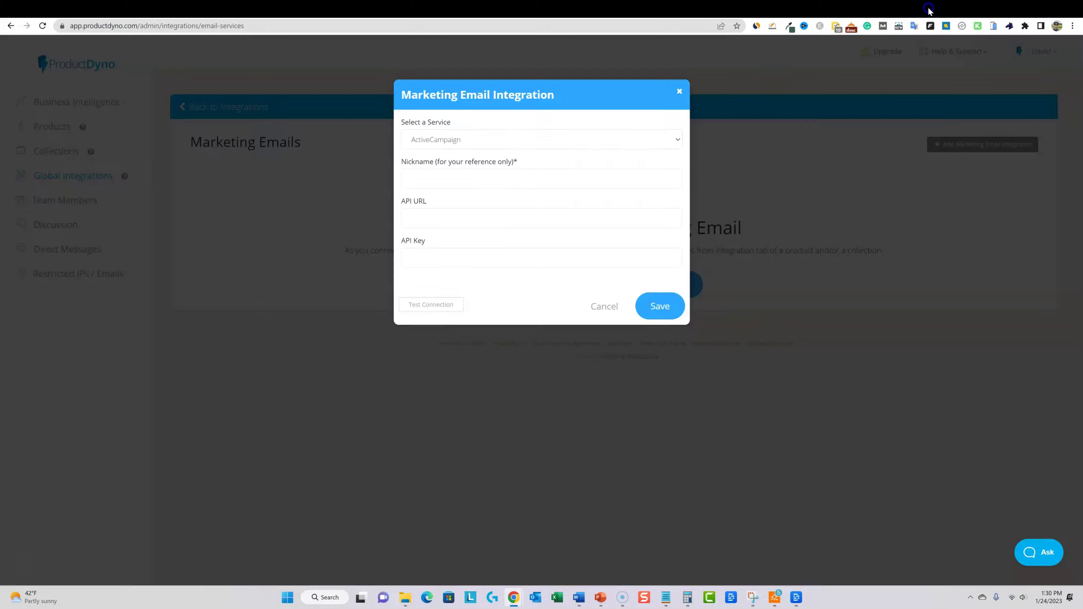
pyautogui.click(486, 147)
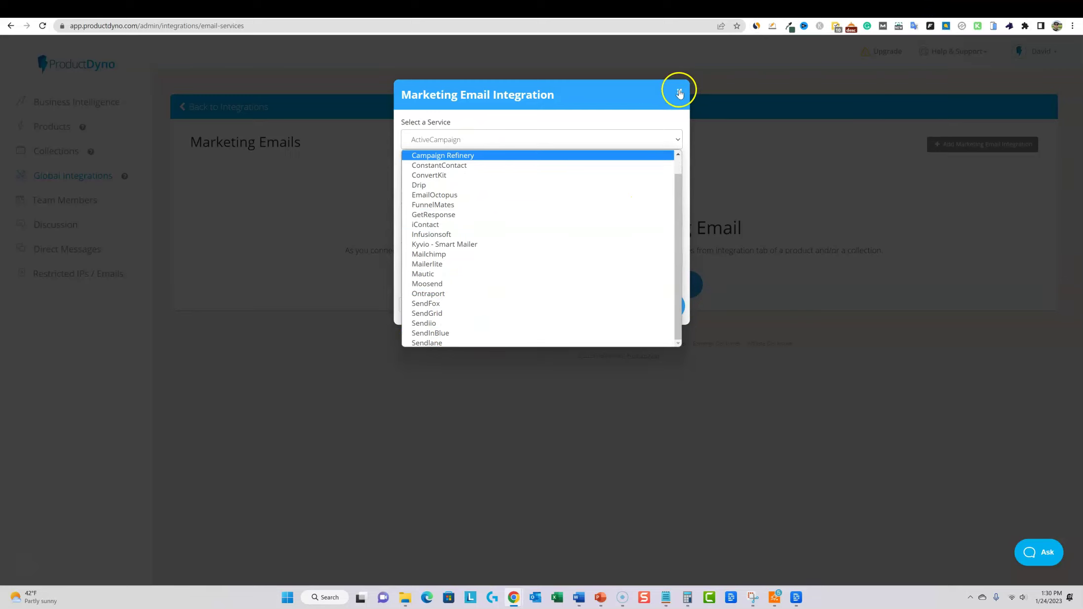
pyautogui.click(680, 94)
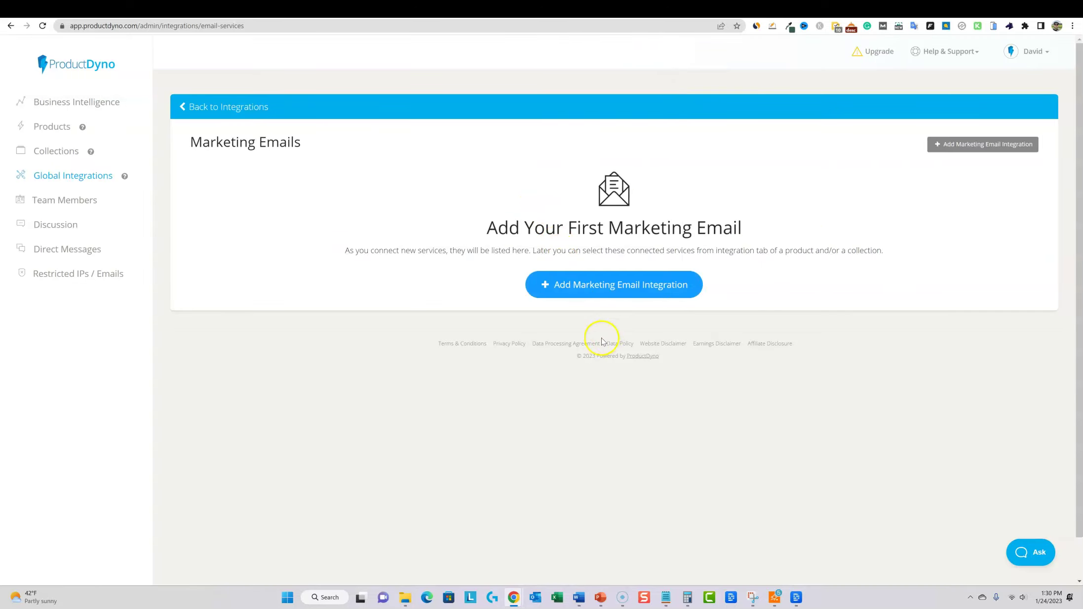
pyautogui.click(185, 107)
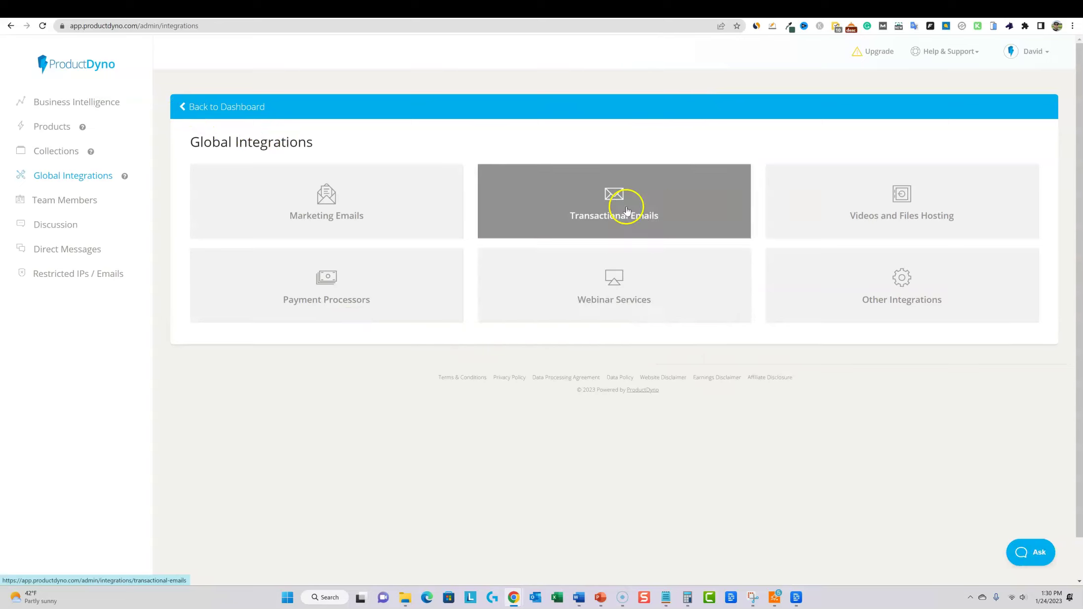
# - View the new account form for Transactional Emails, close it unsaved and return to Global Integrations
pyautogui.click(657, 215)
pyautogui.click(543, 318)
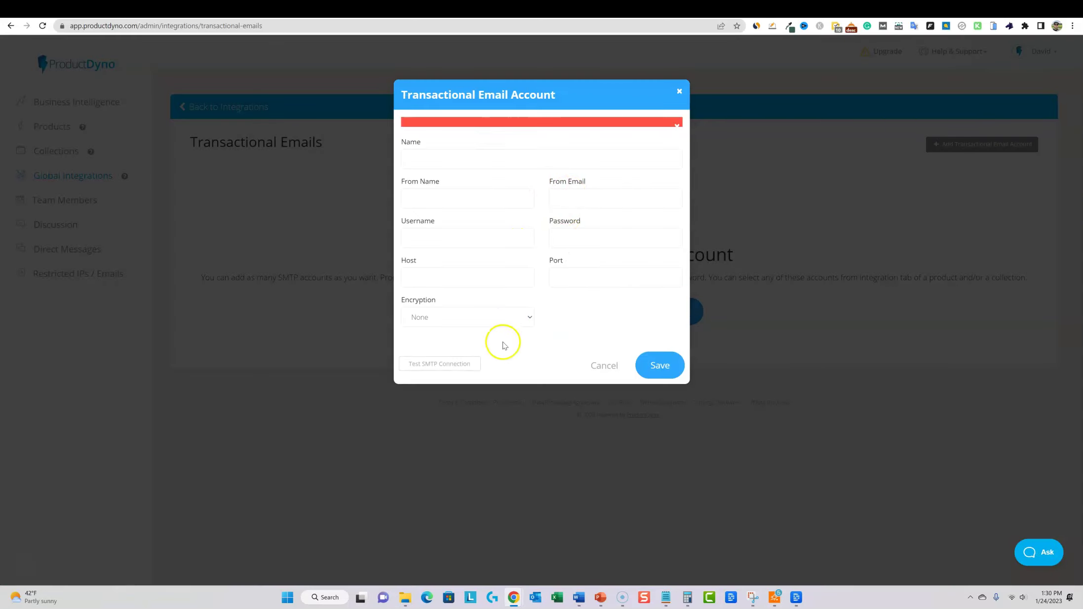
pyautogui.click(679, 93)
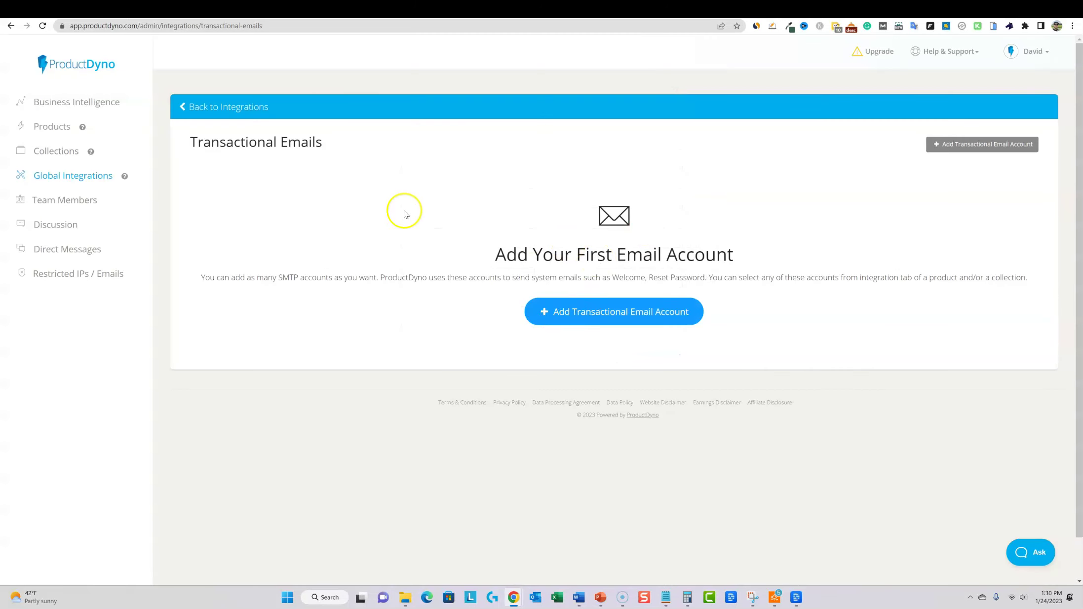
pyautogui.click(183, 117)
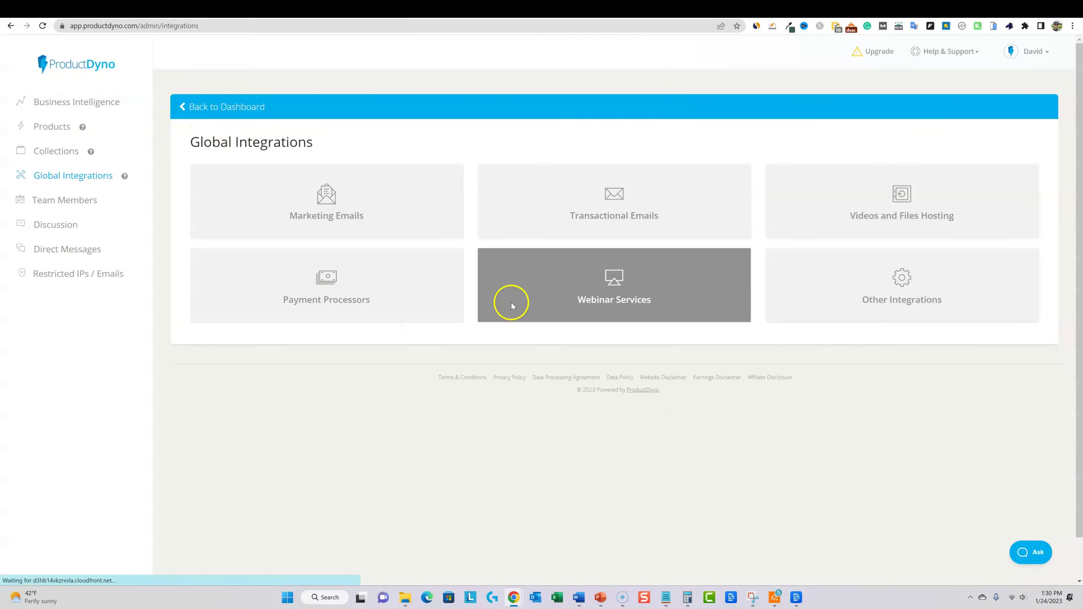
# - View the Amazon S3 accounts and new account form in Videos and Files Hosting, and return without saving
pyautogui.click(945, 214)
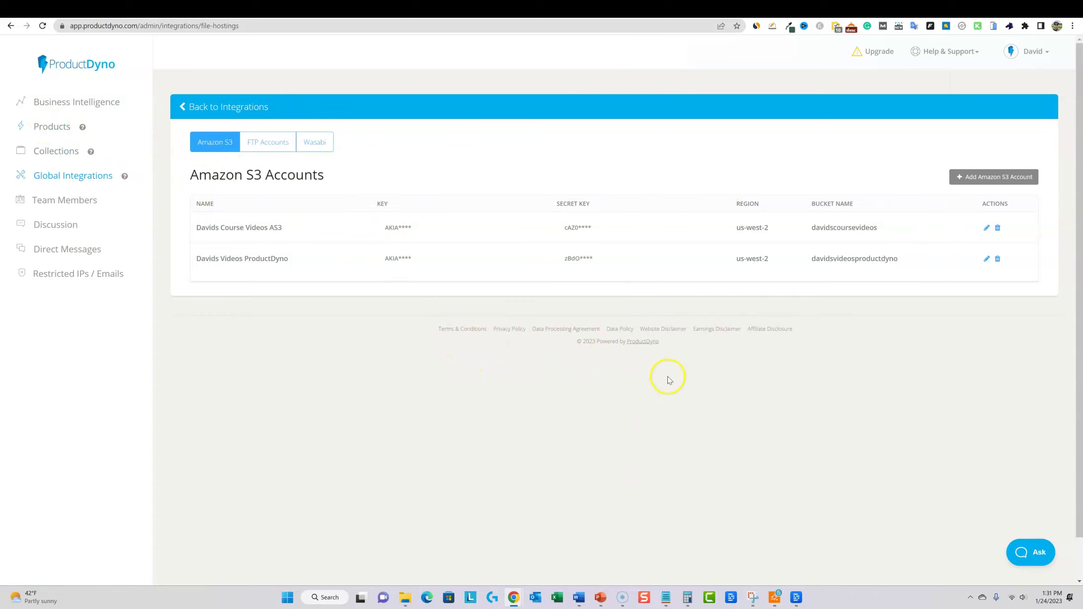
pyautogui.click(986, 178)
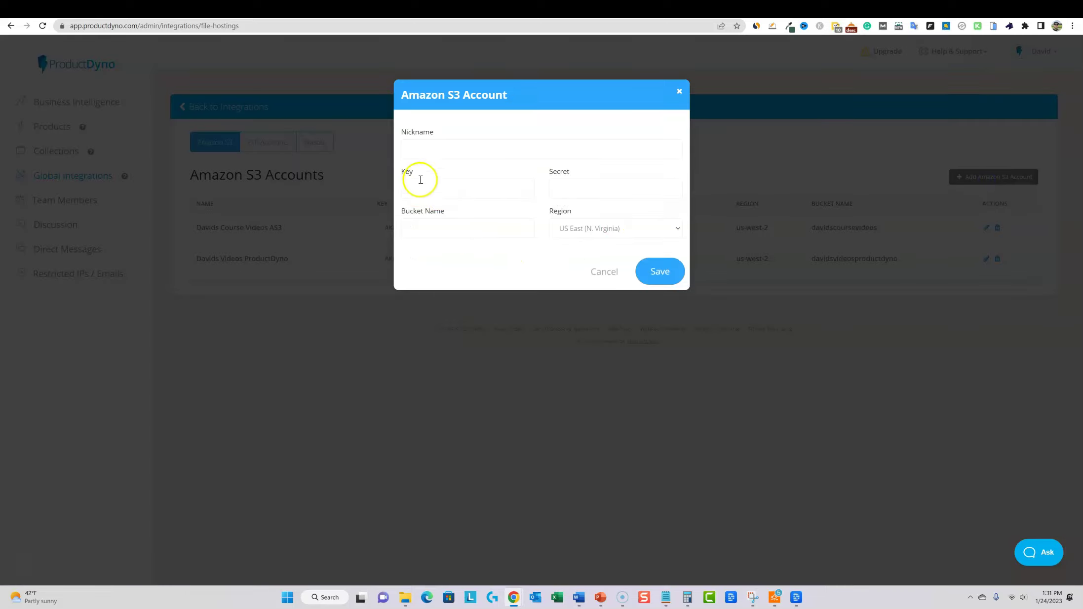
pyautogui.click(674, 94)
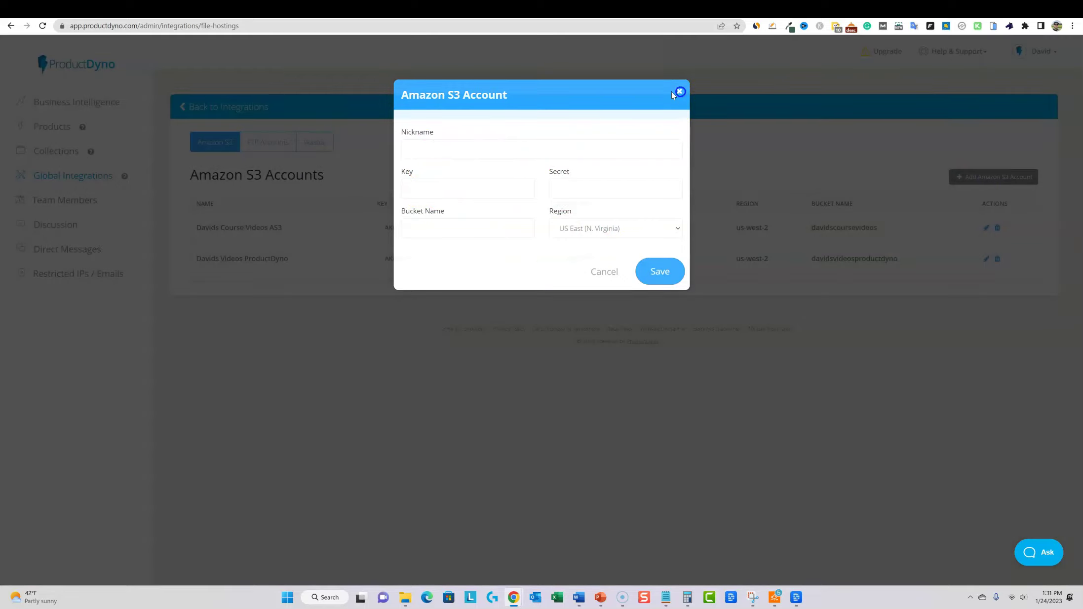
pyautogui.click(184, 107)
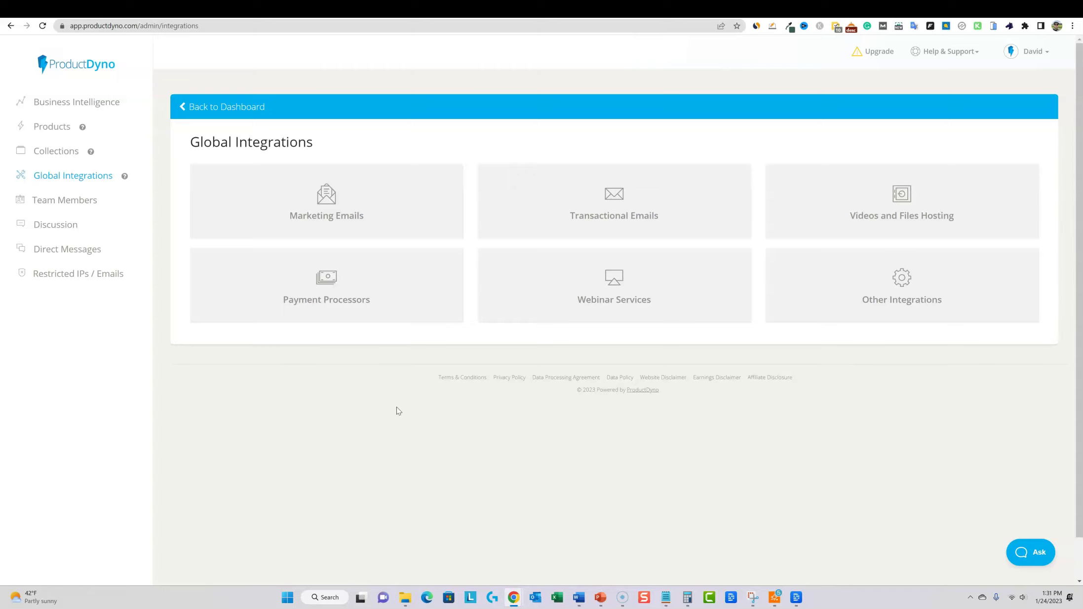
# - Look through the help widget's instant answers and support message form, and close it without sending a message
pyautogui.click(1030, 552)
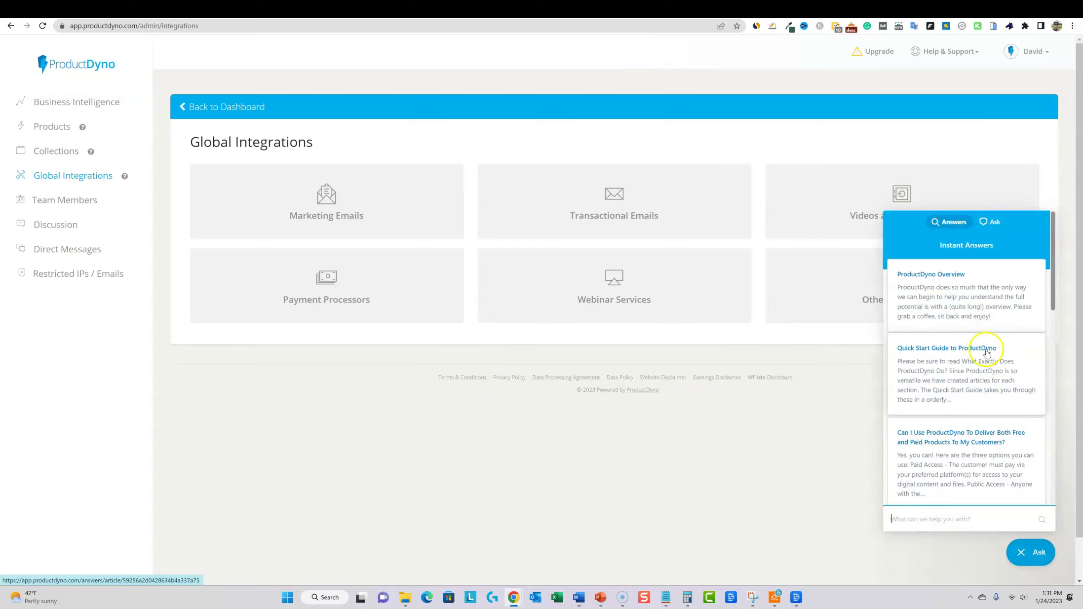
pyautogui.click(991, 223)
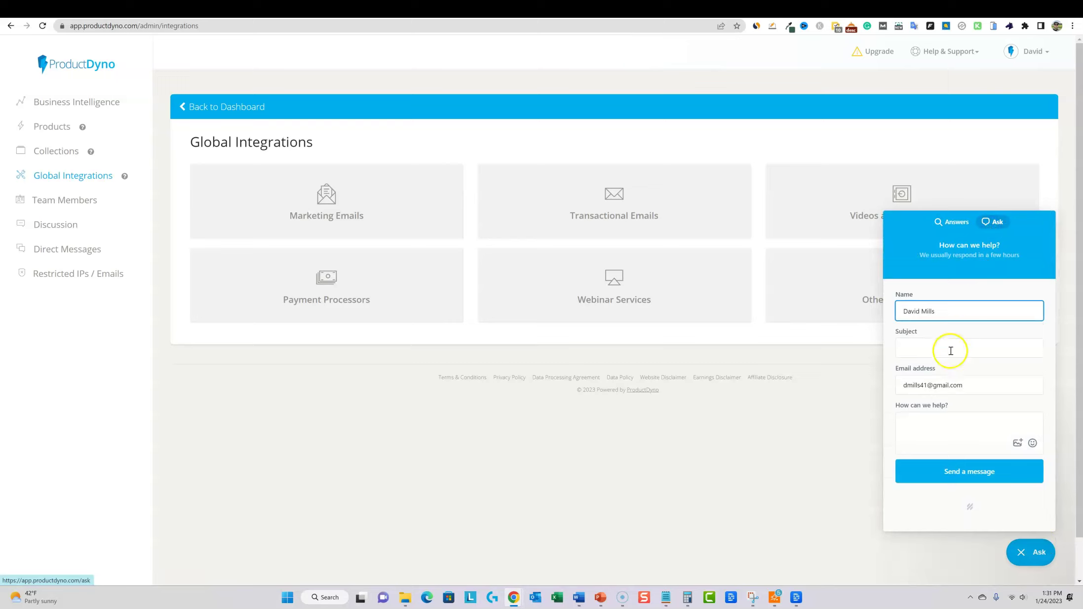
pyautogui.click(914, 310)
pyautogui.click(926, 431)
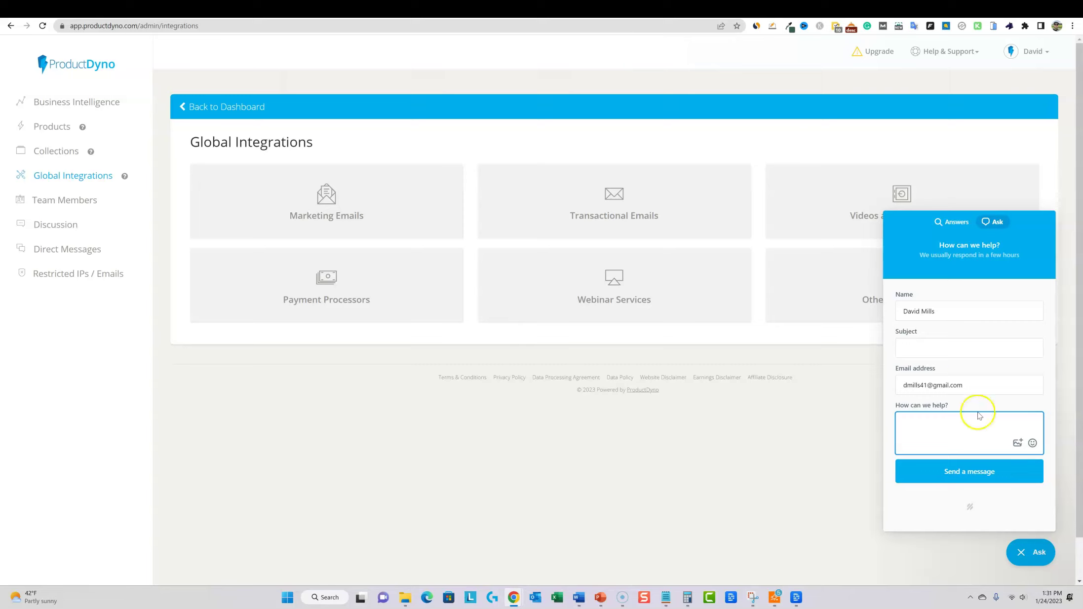
pyautogui.click(1025, 558)
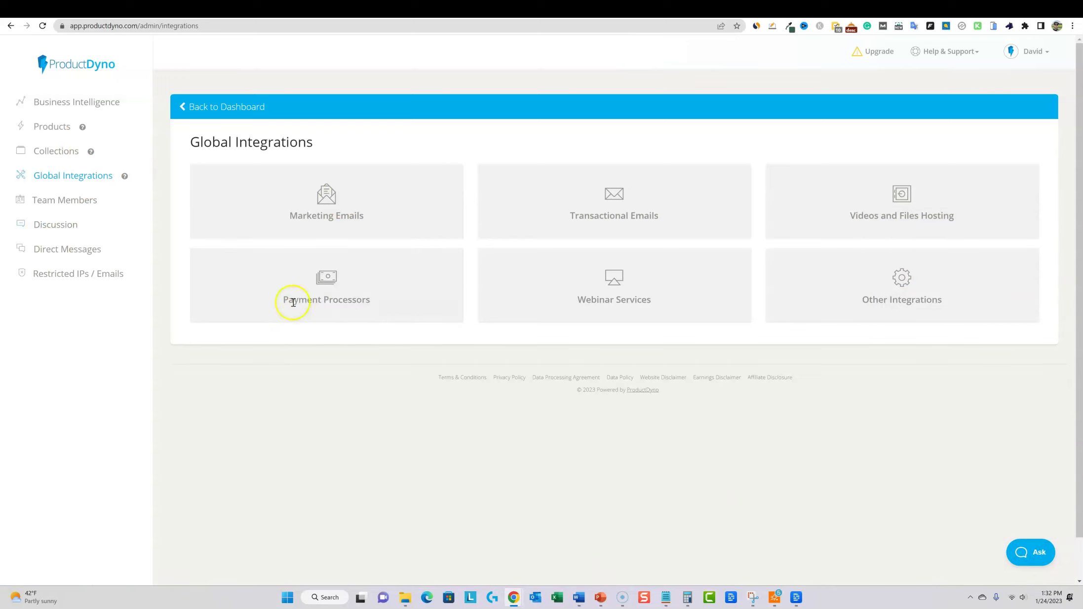
# - Start a new payment processor integration, view the available gateways and cancel it
pyautogui.click(347, 300)
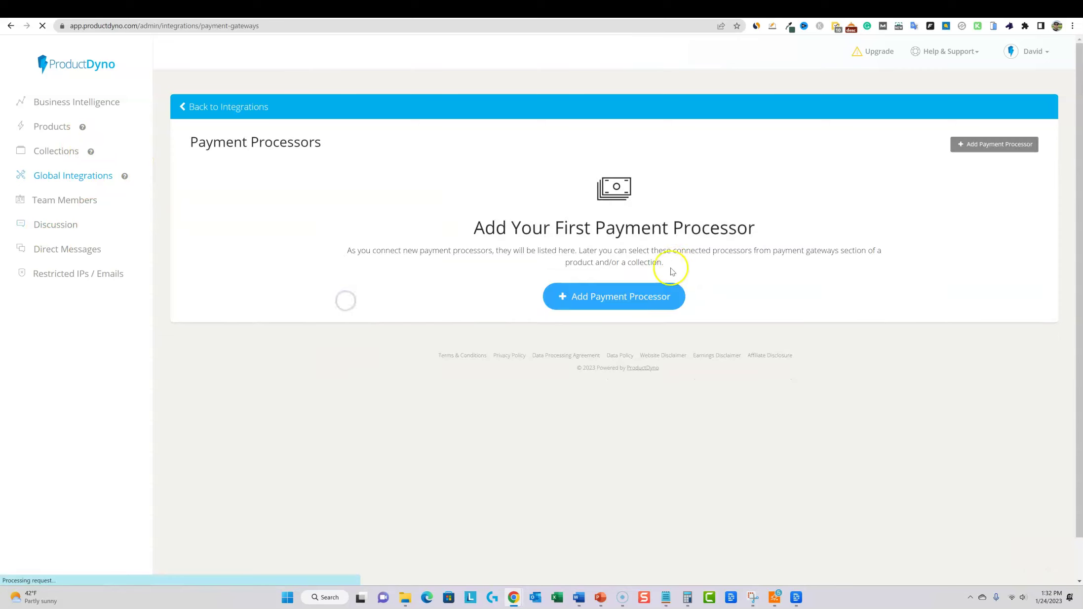
pyautogui.click(651, 297)
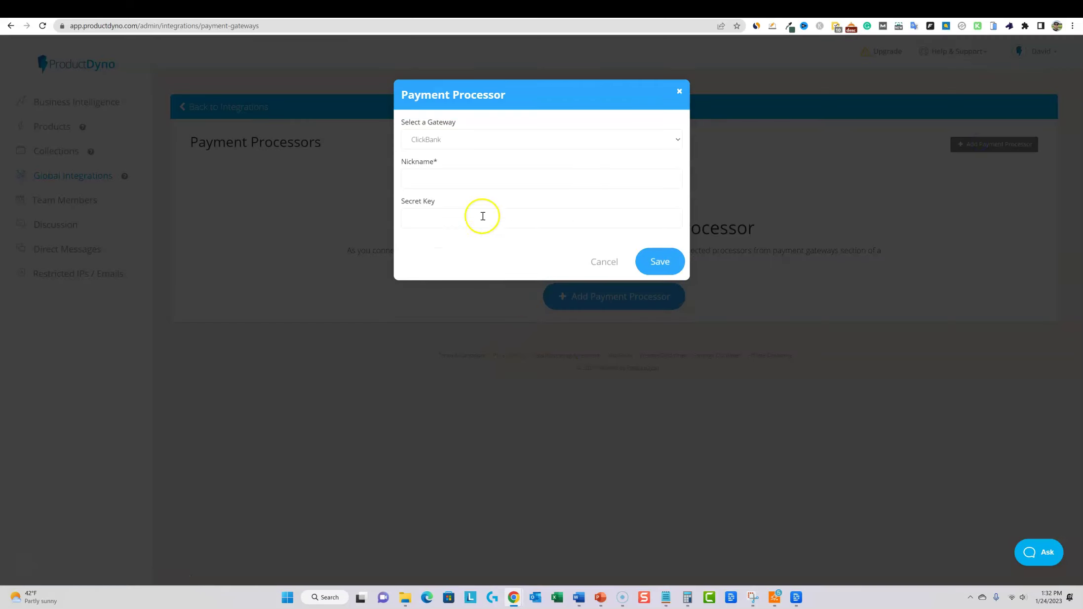
pyautogui.click(489, 143)
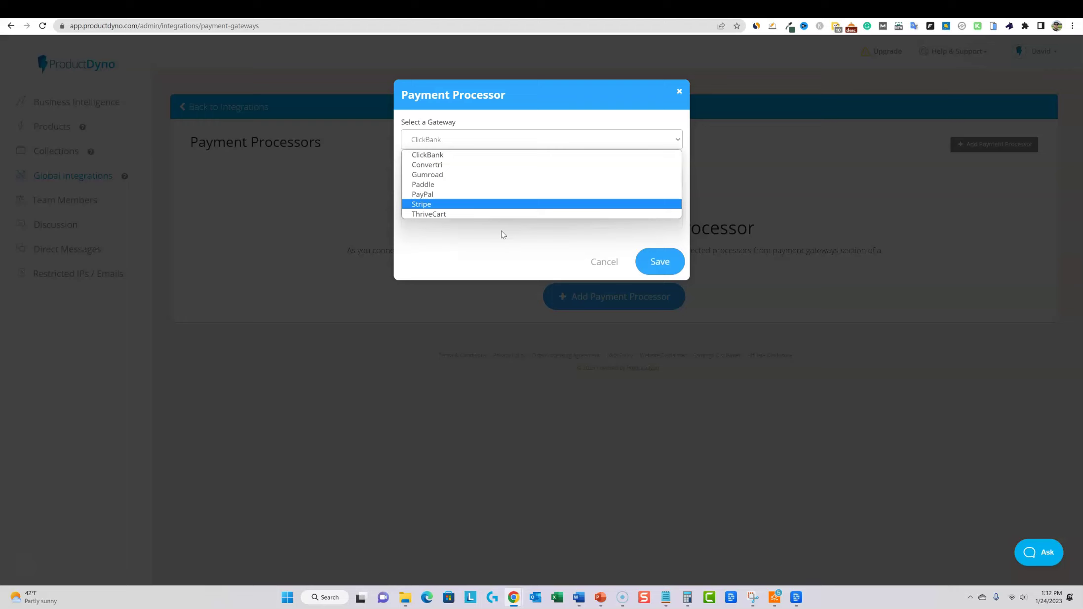
pyautogui.click(603, 260)
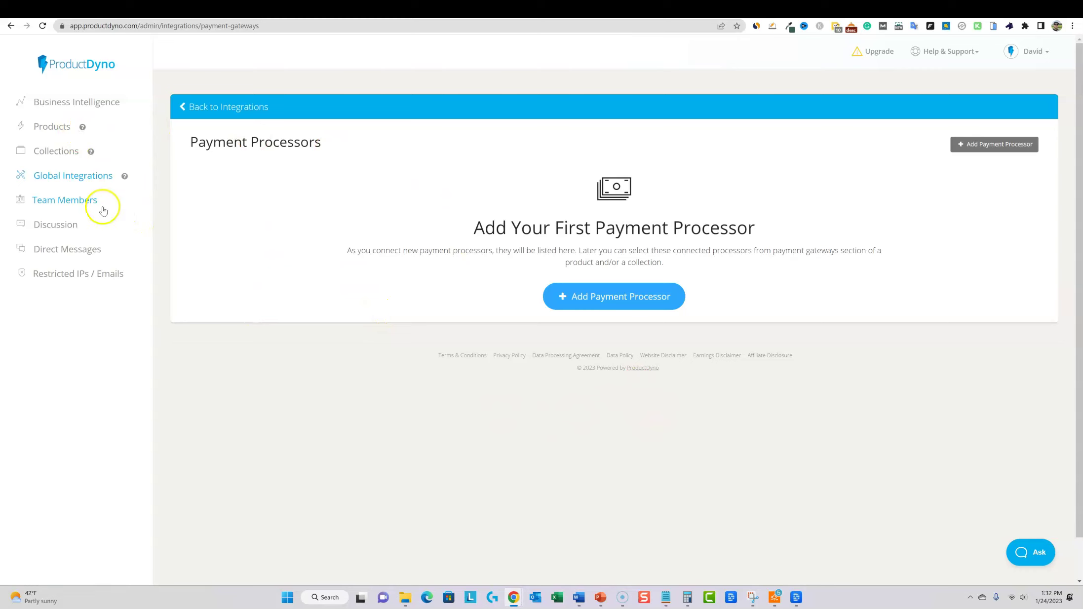
# - Go to Team Members, switch to the AppSumo page, and search for productdy to open the ProductDyno deal
pyautogui.click(87, 202)
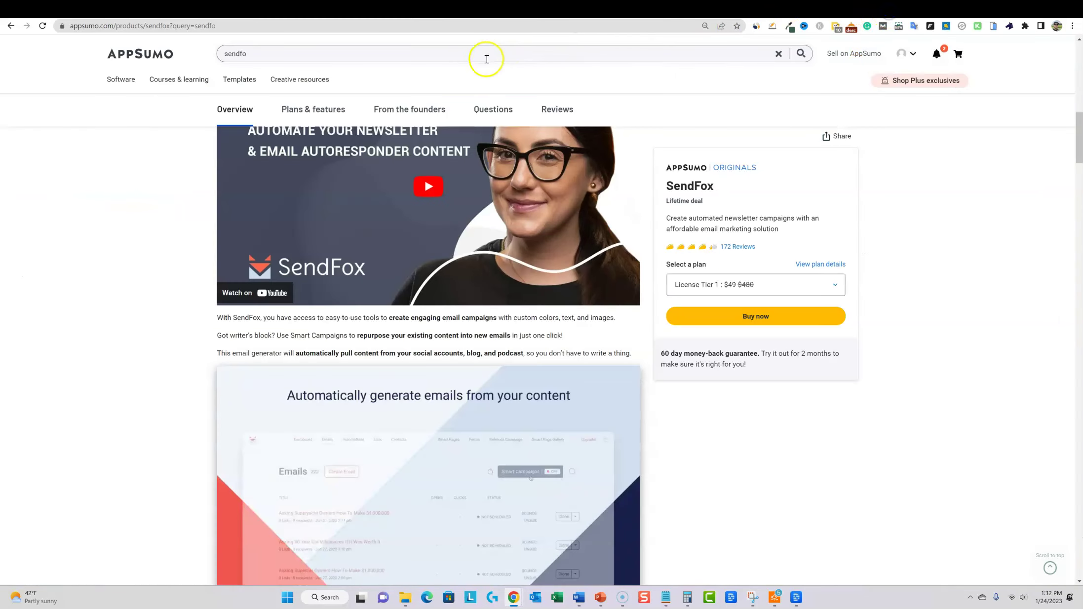
pyautogui.click(483, 53)
pyautogui.moveTo(252, 53); pyautogui.dragTo(125, 31)
pyautogui.press('BackSpace')
pyautogui.write('productdy')
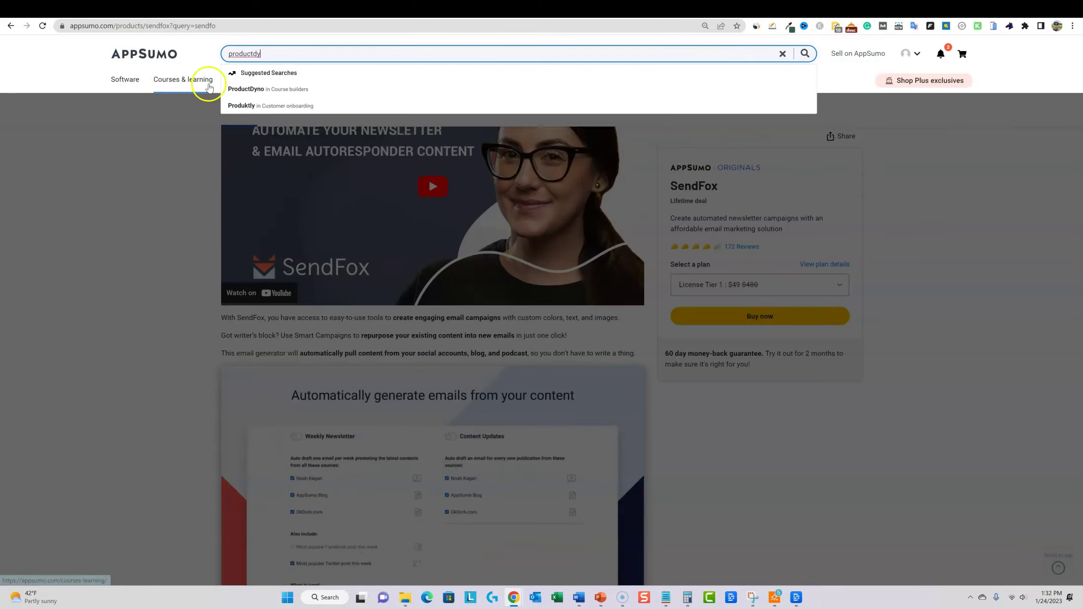
pyautogui.press('Return')
# - Find ProductDyno's license tier comparison and highlight the Unlimited members line under License Tier 3
pyautogui.scroll(-10, 459, 113)
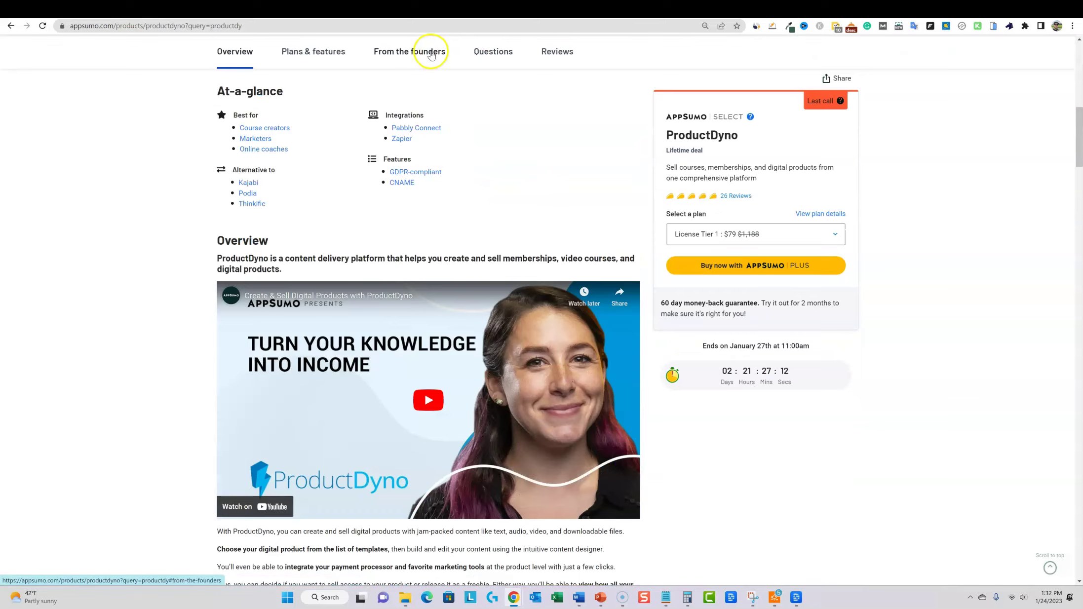
pyautogui.click(431, 54)
pyautogui.scroll(-5, 693, 362)
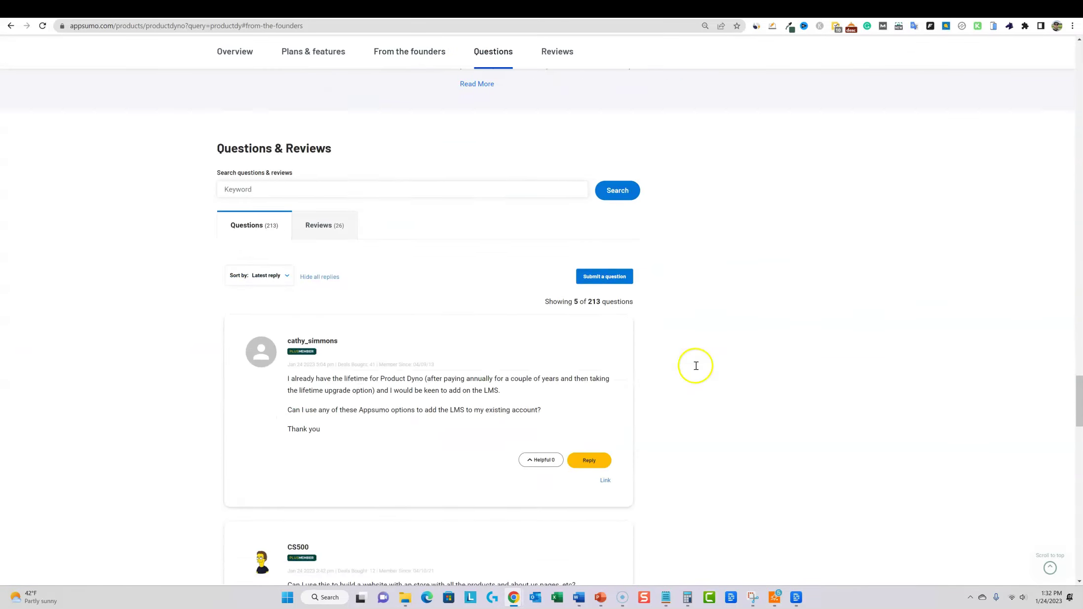
pyautogui.scroll(10, 696, 366)
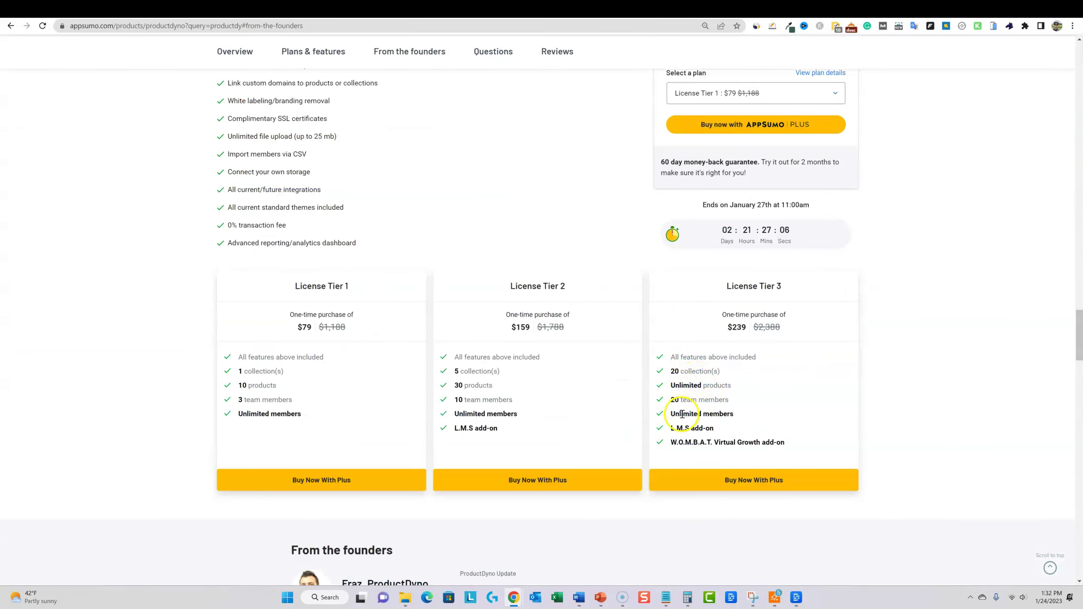
pyautogui.tripleClick(682, 413)
pyautogui.click(750, 397)
pyautogui.tripleClick(715, 413)
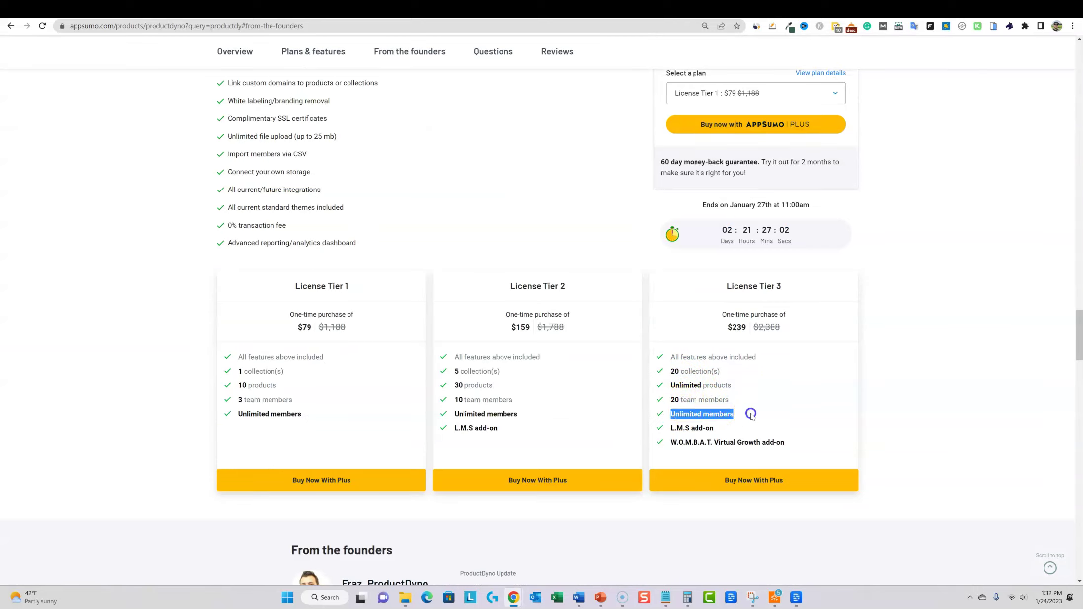
# - Highlight the team members and Unlimited members lines under License Tier 3, and switch back to ProductDyno's Team Members page
pyautogui.moveTo(674, 399); pyautogui.dragTo(729, 399)
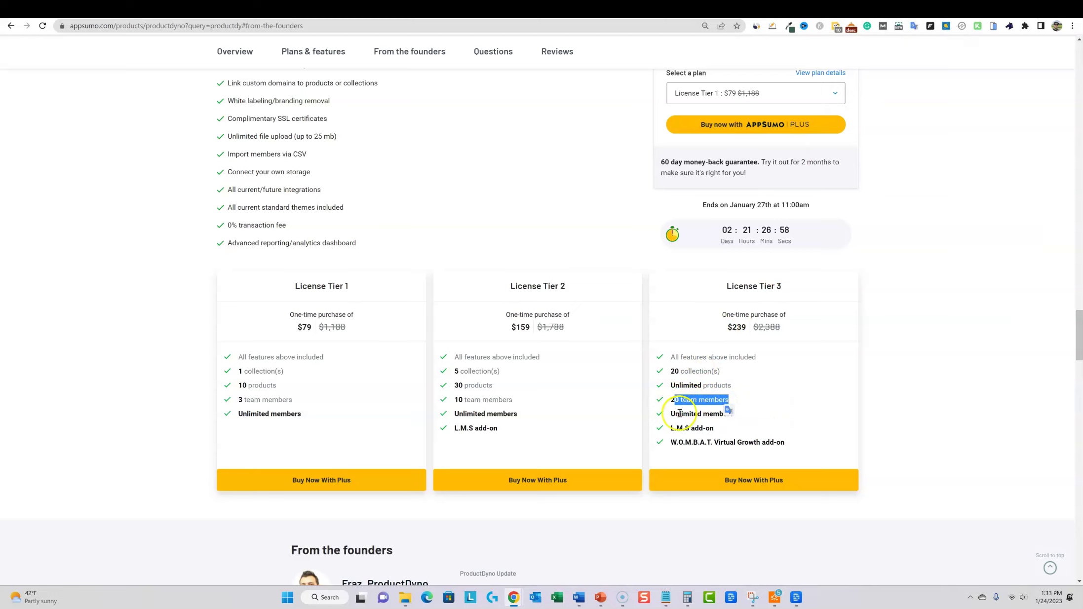
pyautogui.moveTo(669, 414); pyautogui.dragTo(735, 414)
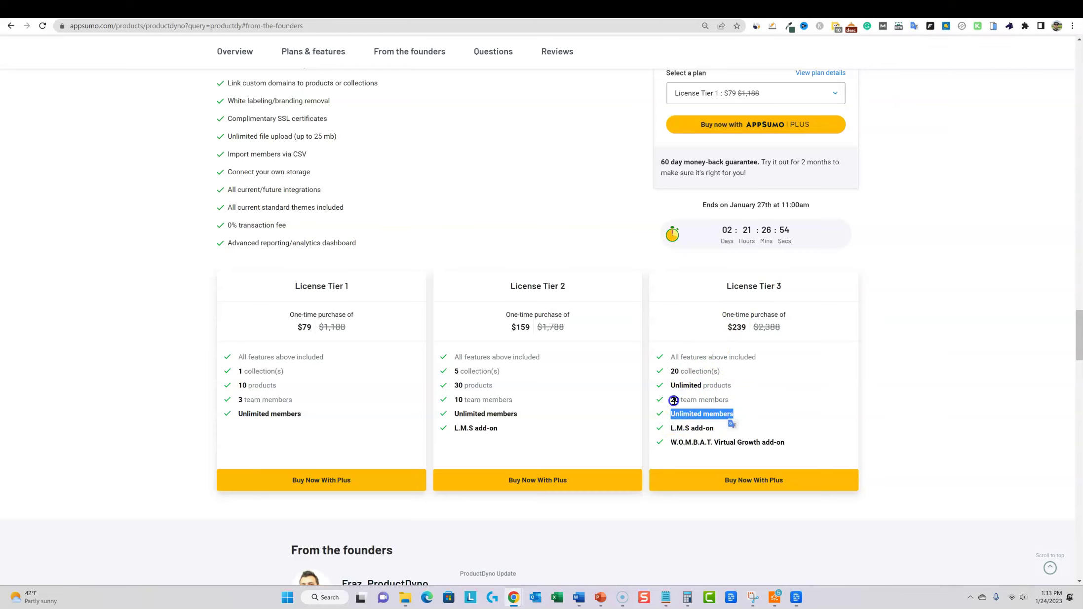
pyautogui.click(918, 7)
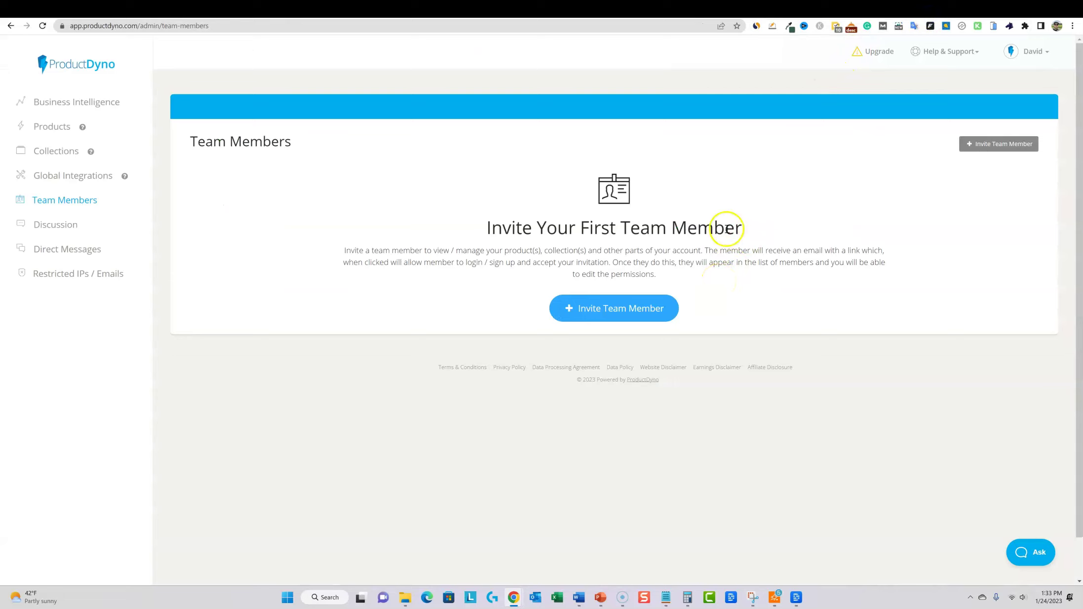
# - Highlight the team invitation explanation, open the Invite Team Member form and look through its permissions table
pyautogui.moveTo(536, 228); pyautogui.dragTo(807, 249)
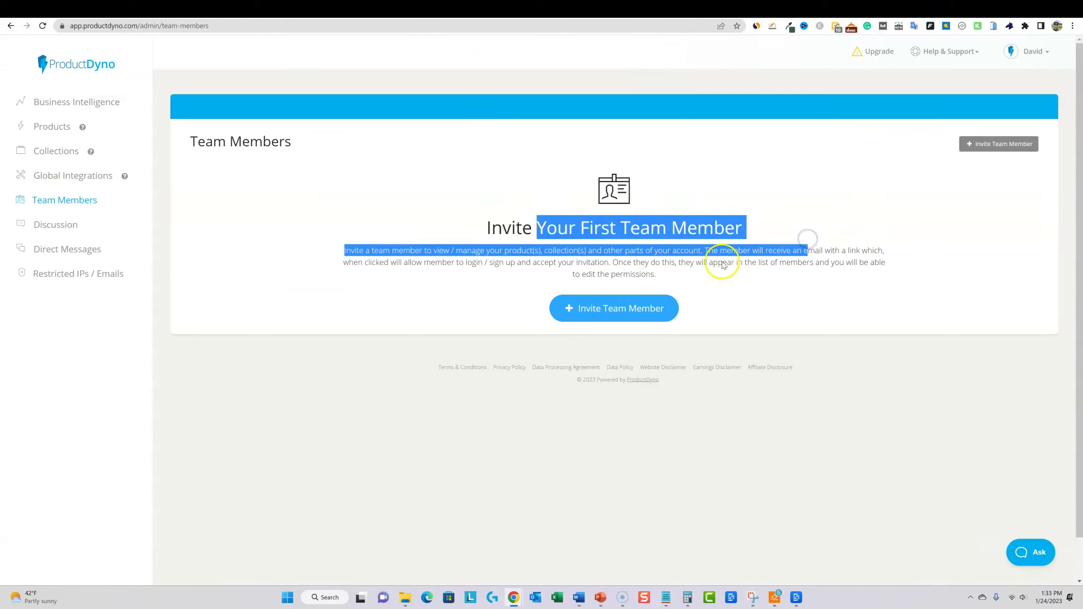
pyautogui.click(779, 306)
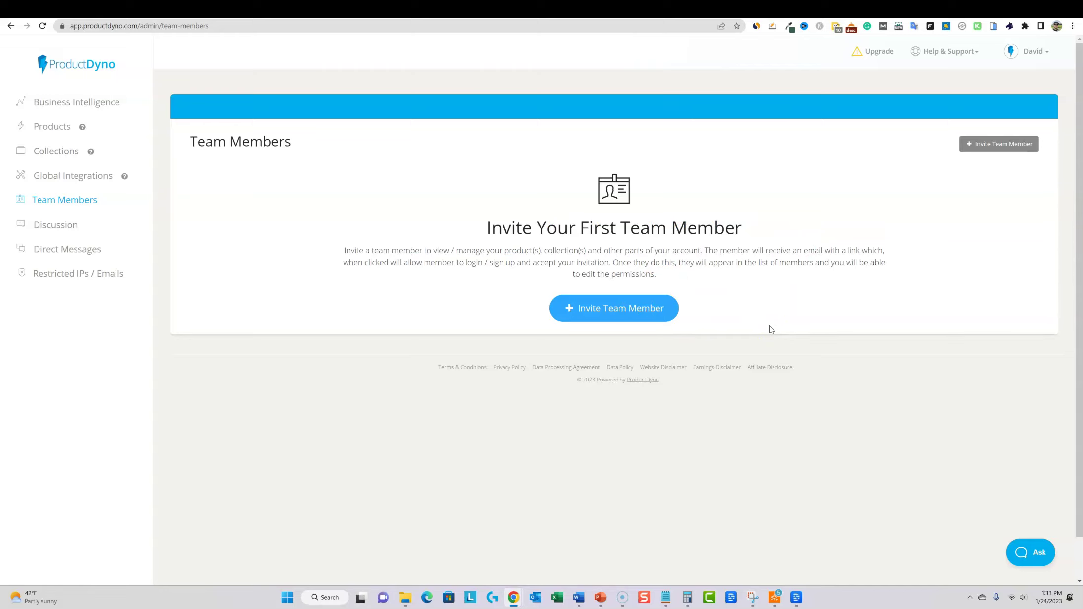
pyautogui.click(596, 308)
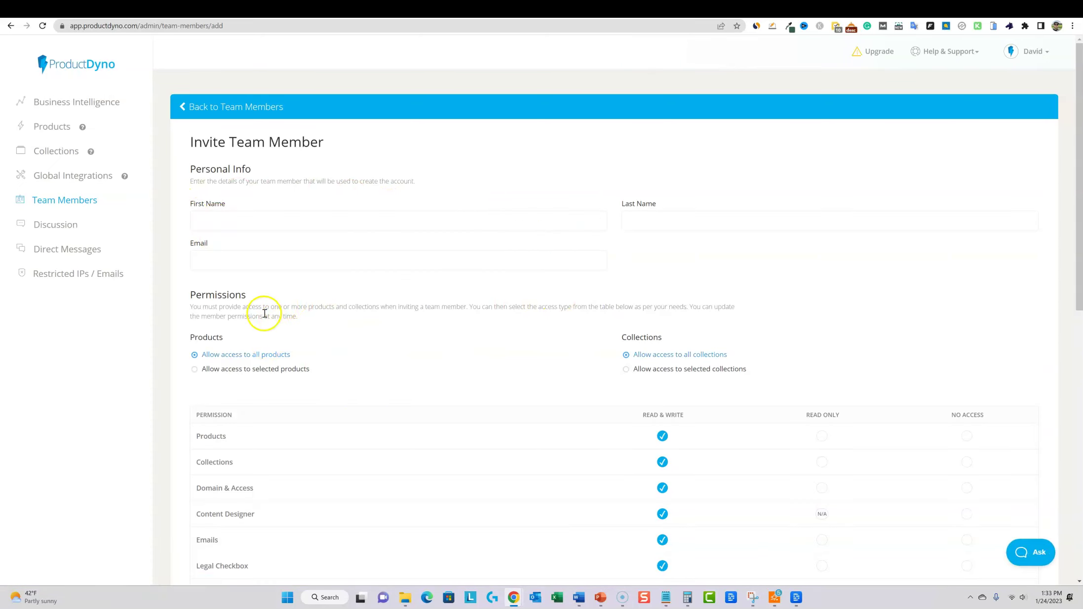
pyautogui.scroll(-2, 496, 405)
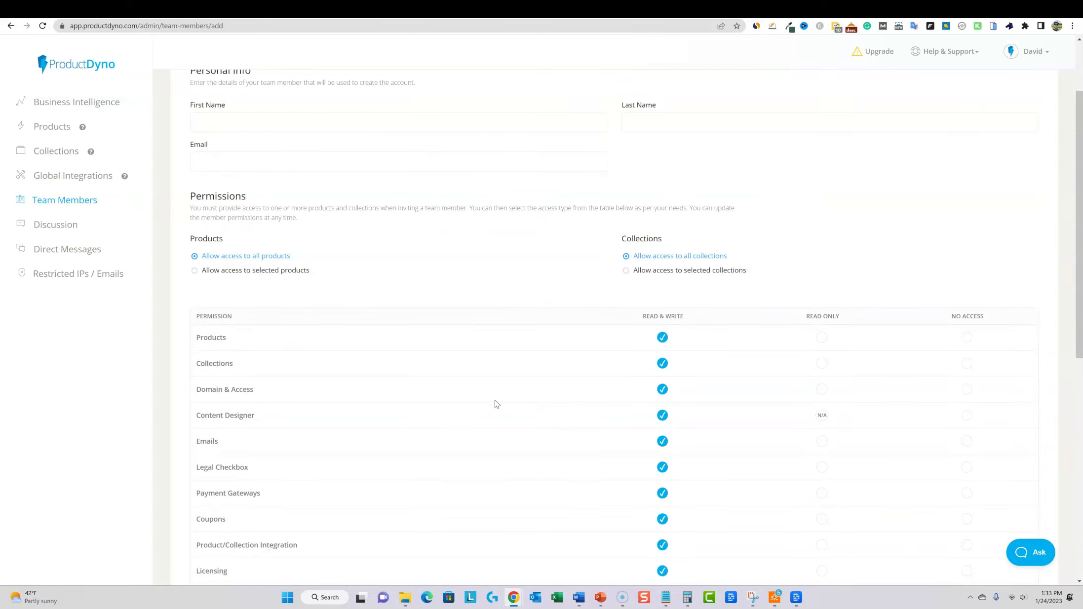
pyautogui.scroll(-2, 496, 404)
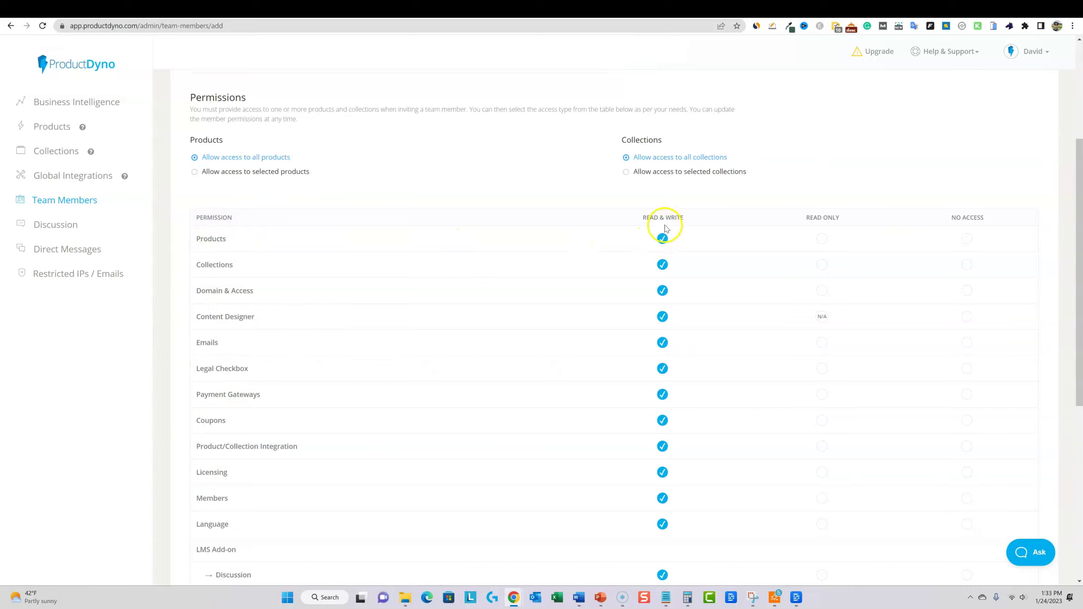
# - Try Read Only for the Products permission and set it back to Read & Write
pyautogui.click(822, 238)
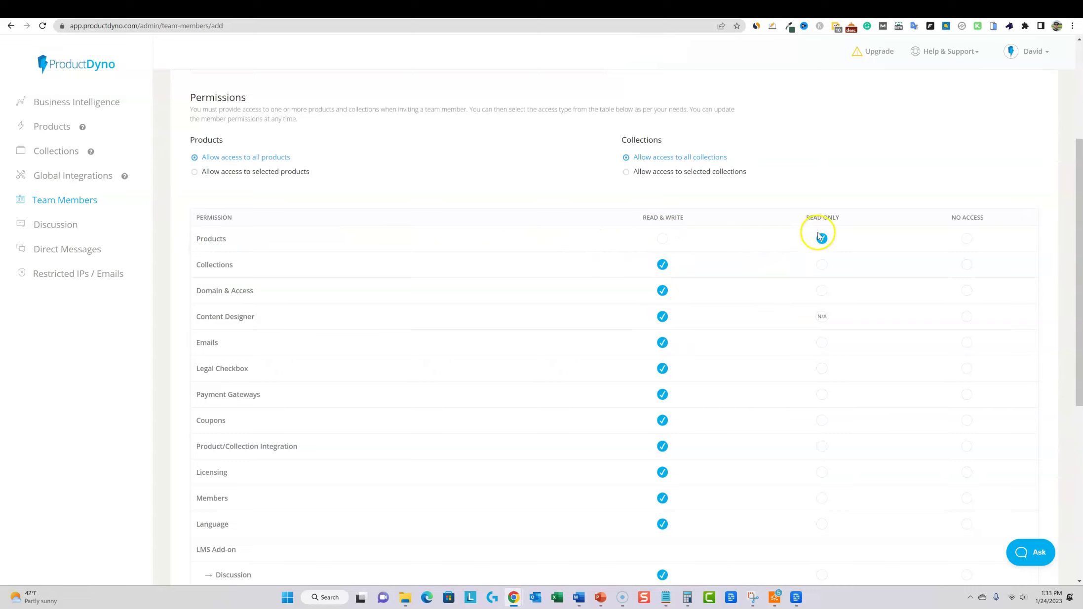
pyautogui.click(662, 238)
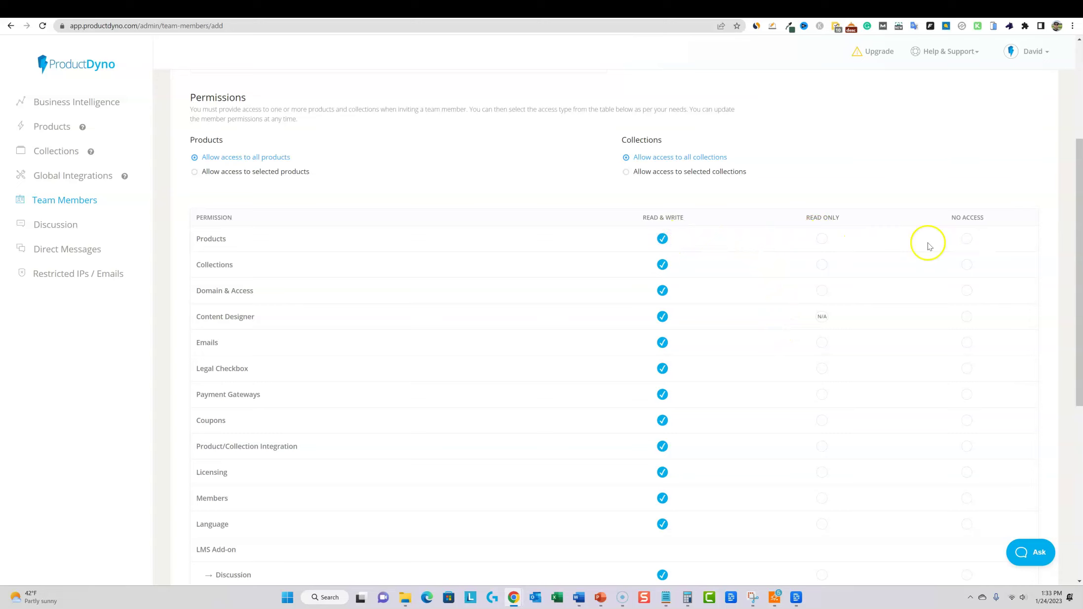
pyautogui.scroll(3, 424, 324)
pyautogui.scroll(1, 425, 320)
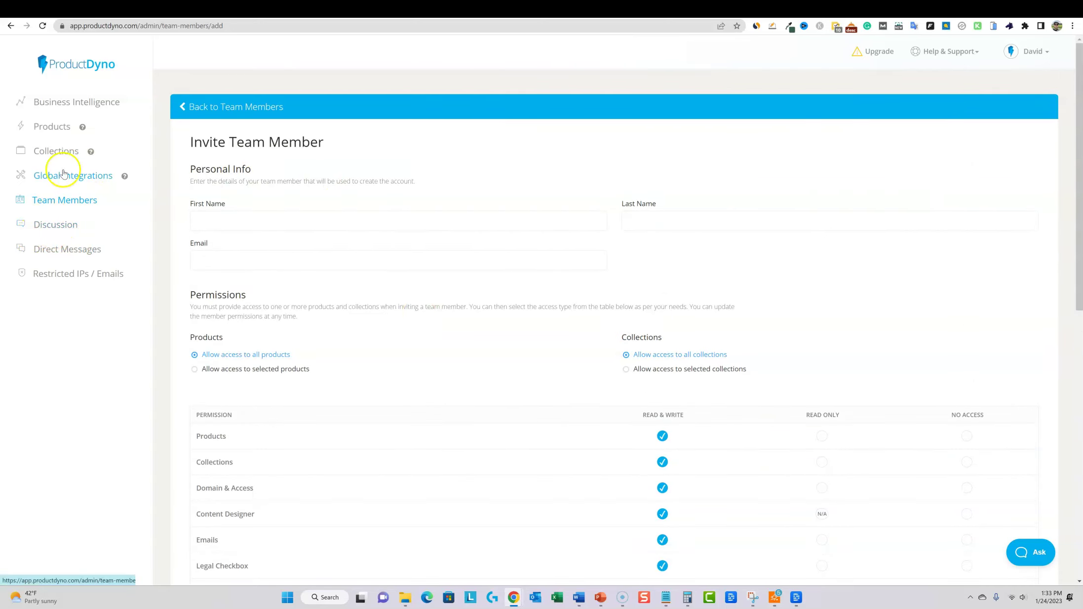
# - View the Discussion, Direct Messages and Restricted IPs / Emails pages one after another
pyautogui.click(58, 225)
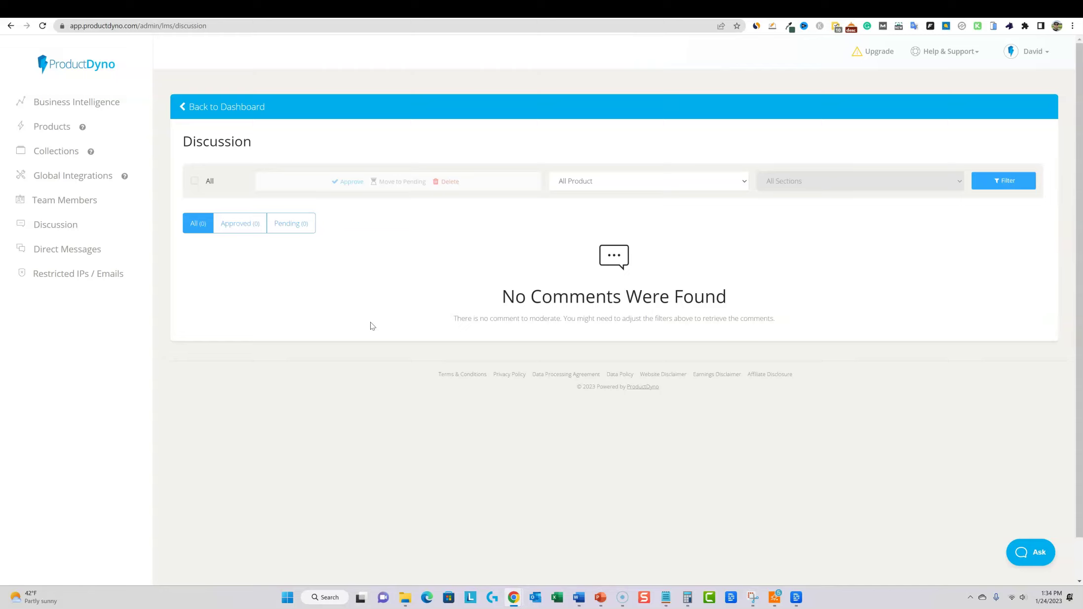
pyautogui.scroll(-1, 474, 346)
pyautogui.scroll(1, 493, 375)
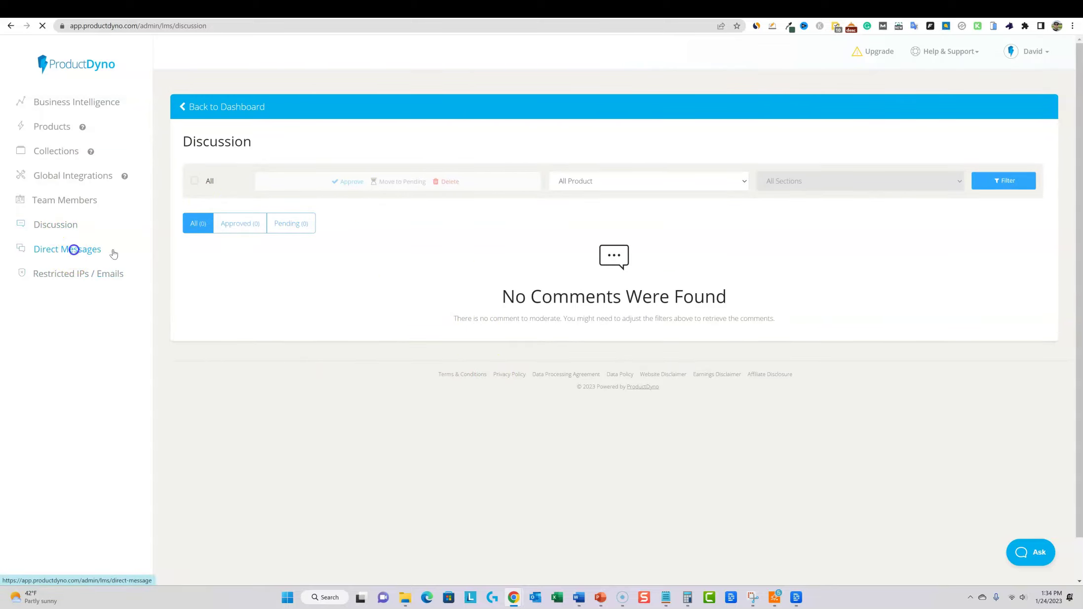
pyautogui.click(72, 249)
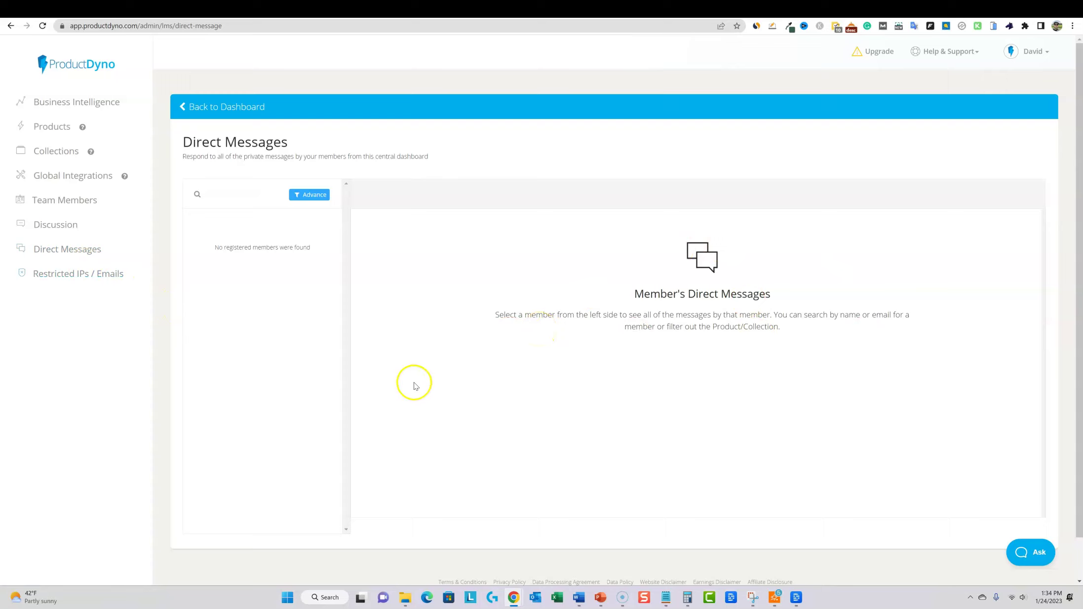
pyautogui.click(88, 277)
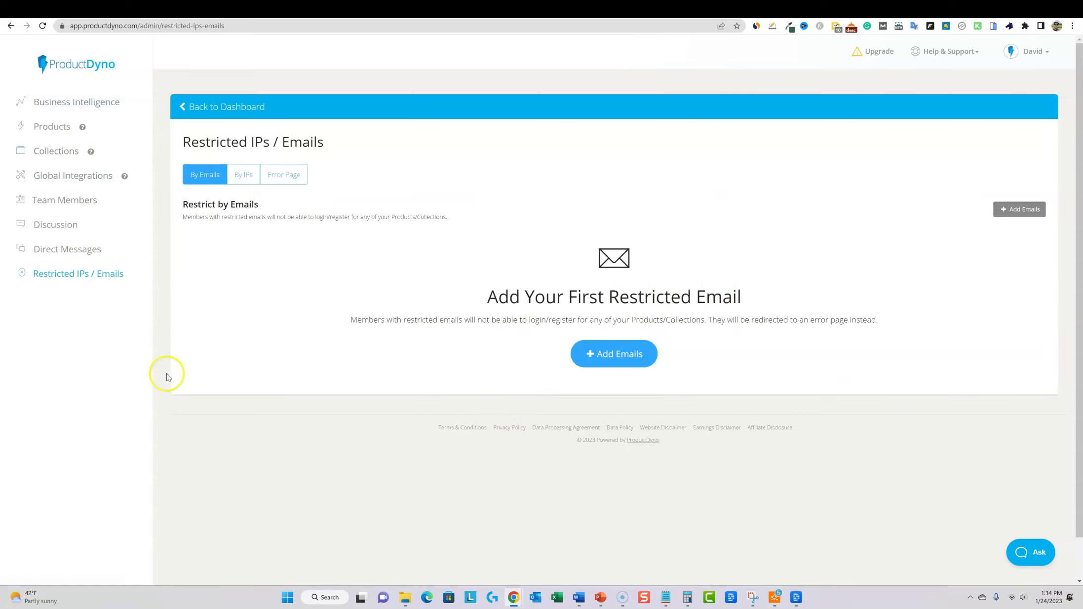
# - Go to the Products page and look at its tag filter and product search without applying either
pyautogui.click(51, 127)
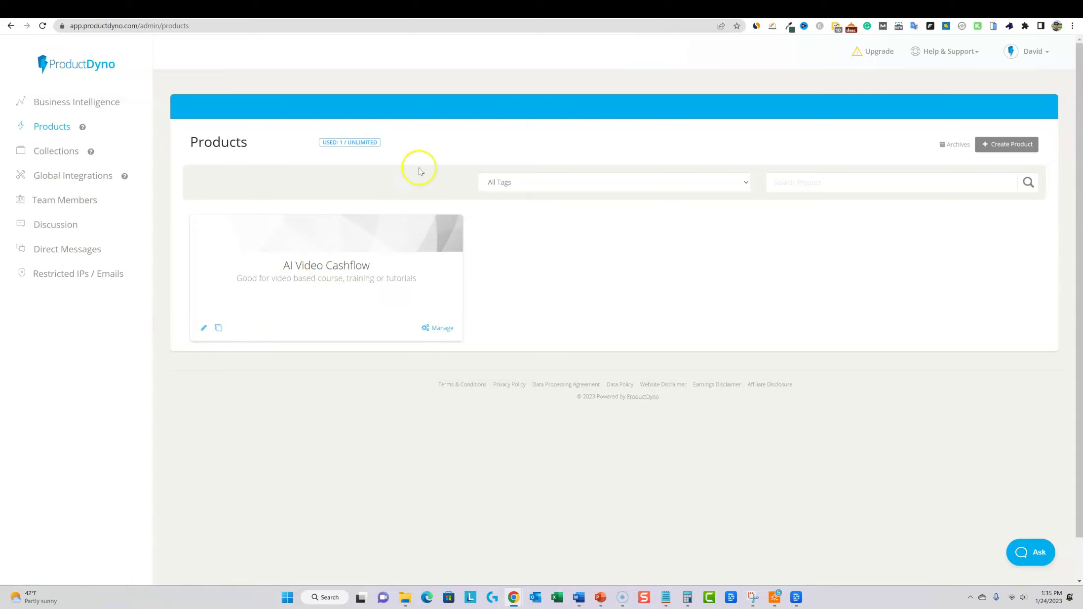
pyautogui.click(321, 143)
pyautogui.click(712, 184)
pyautogui.click(399, 182)
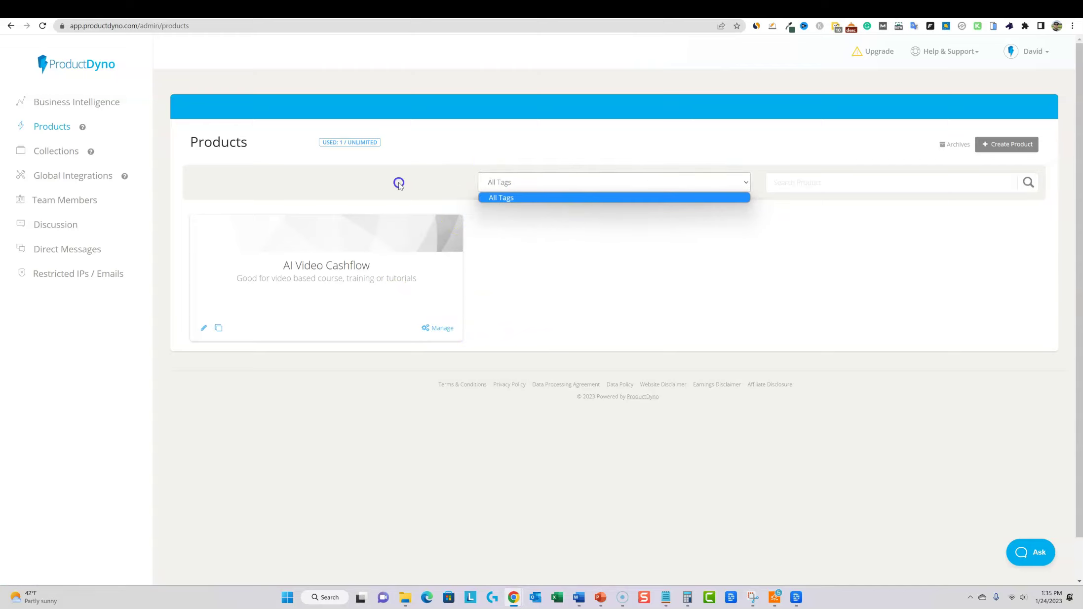
pyautogui.click(825, 183)
pyautogui.click(431, 181)
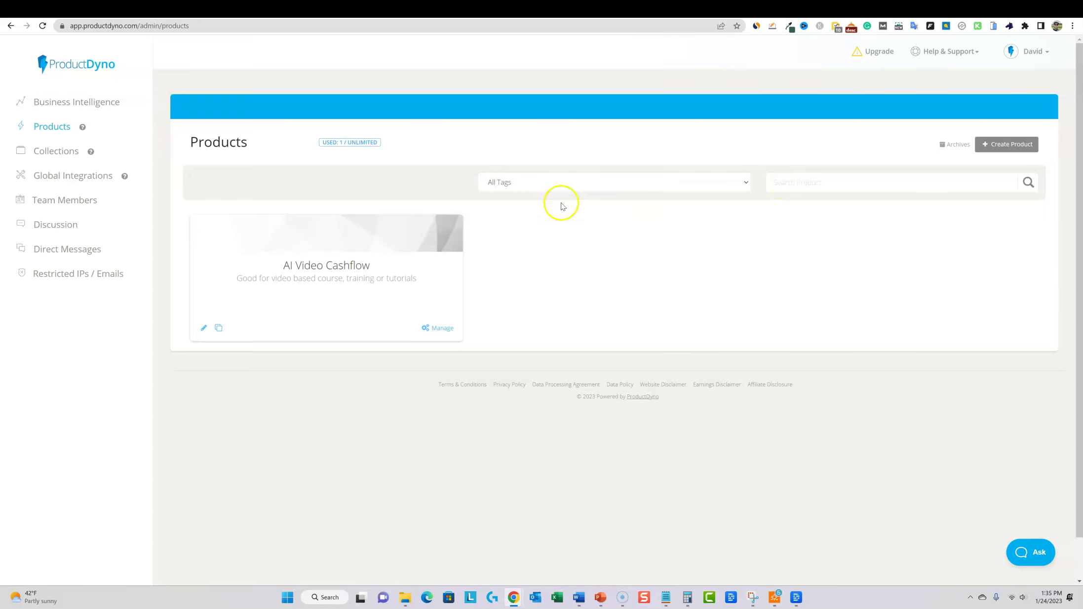
# - Open the management page of the AI Video Cashflow product and look through all its modules
pyautogui.click(440, 328)
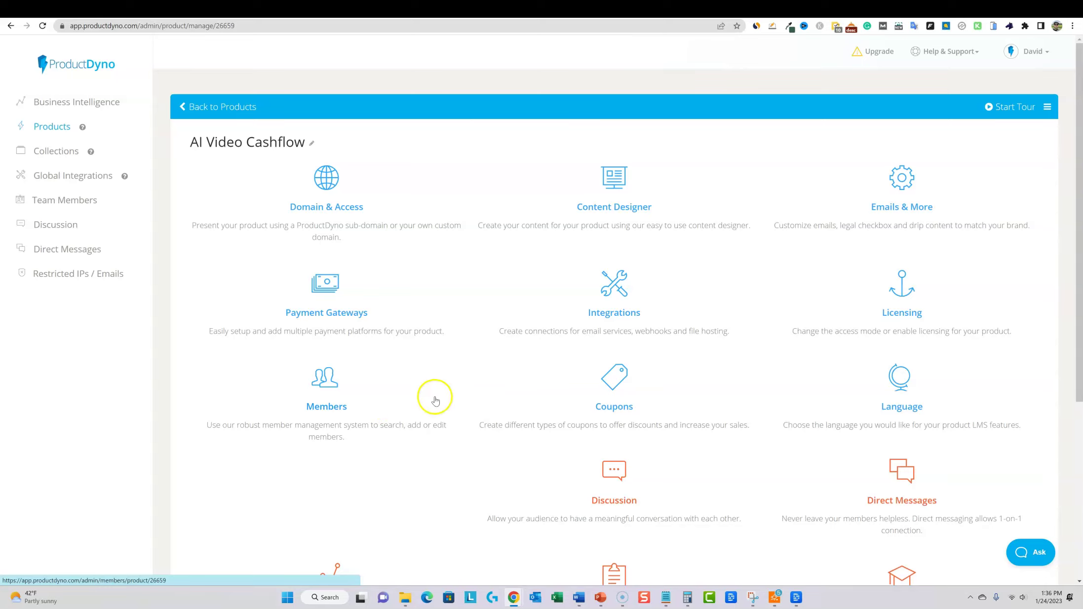
pyautogui.scroll(-5, 539, 299)
pyautogui.scroll(5, 554, 342)
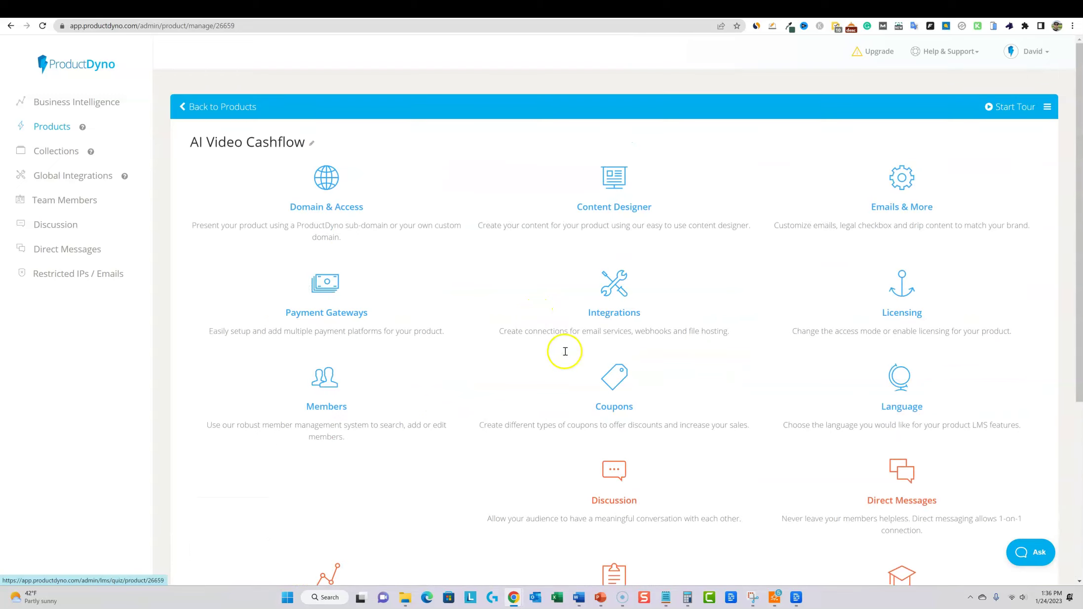
pyautogui.scroll(-1, 438, 222)
pyautogui.scroll(1, 438, 222)
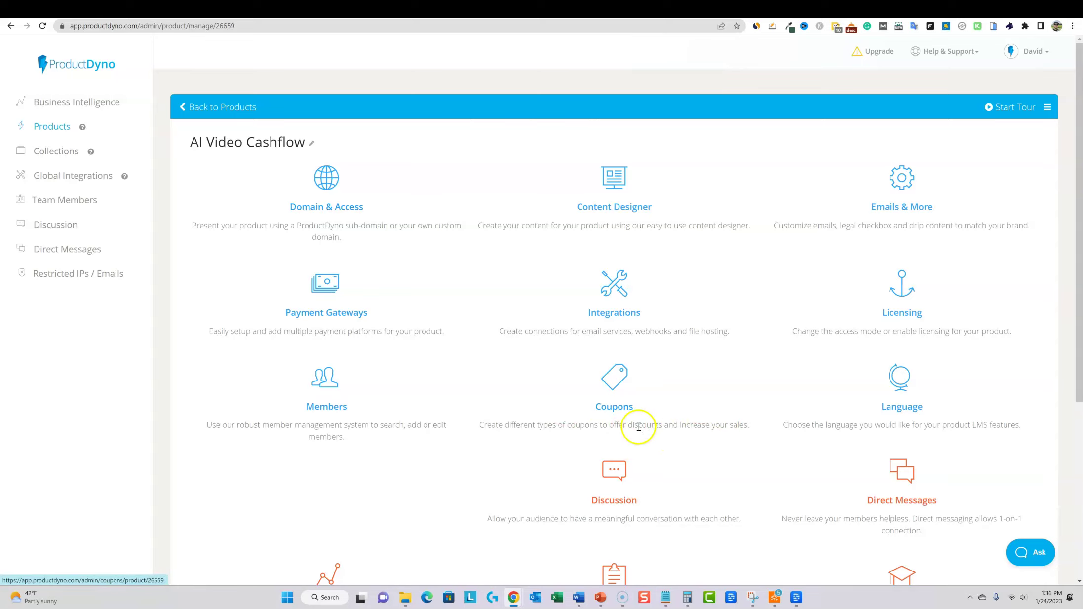
# - Use the product's quick navigation list to view Domain & Access, and return to the Manage Product page
pyautogui.click(1047, 113)
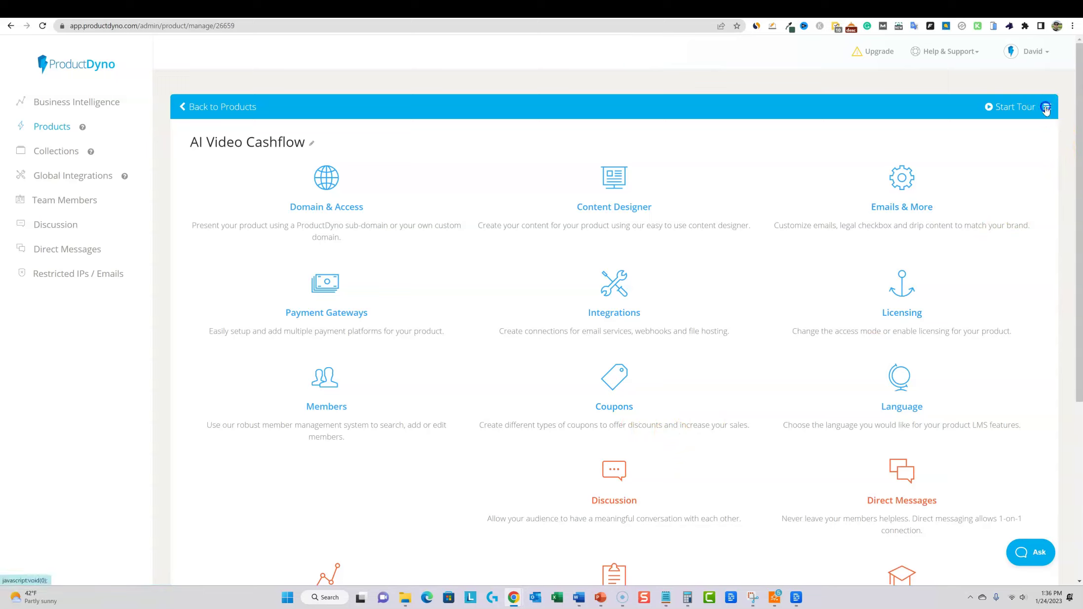
pyautogui.click(1047, 107)
pyautogui.click(1047, 106)
pyautogui.click(997, 124)
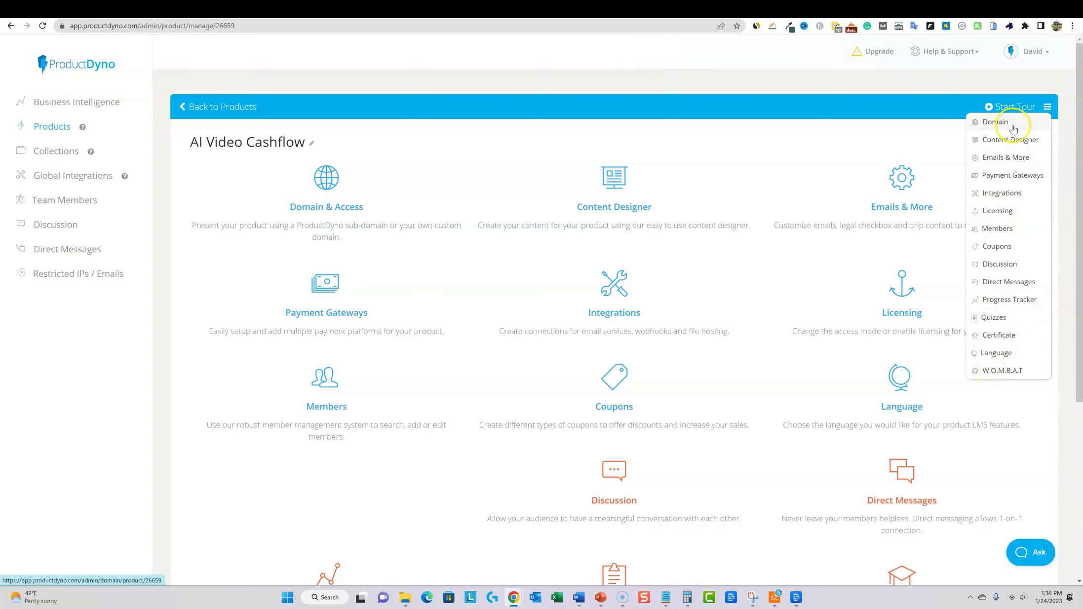
pyautogui.click(997, 124)
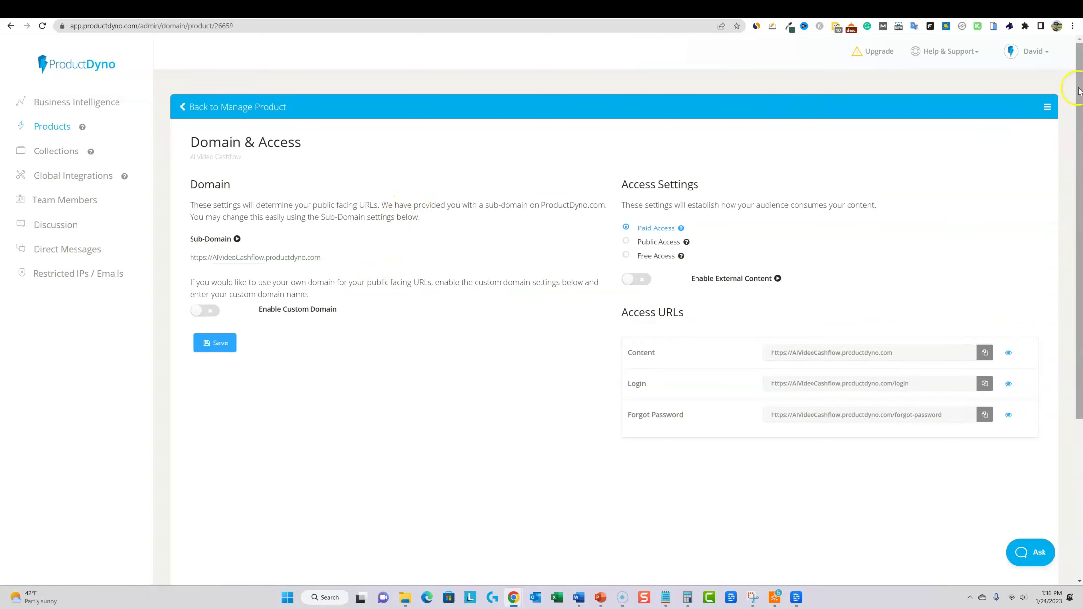
pyautogui.click(1047, 108)
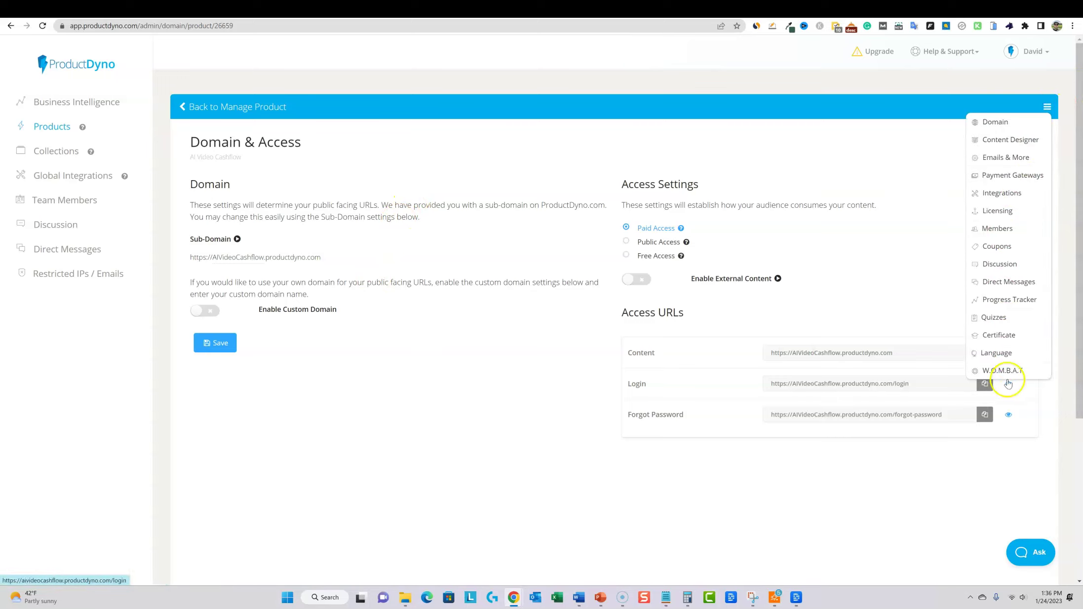
pyautogui.click(881, 126)
pyautogui.click(182, 106)
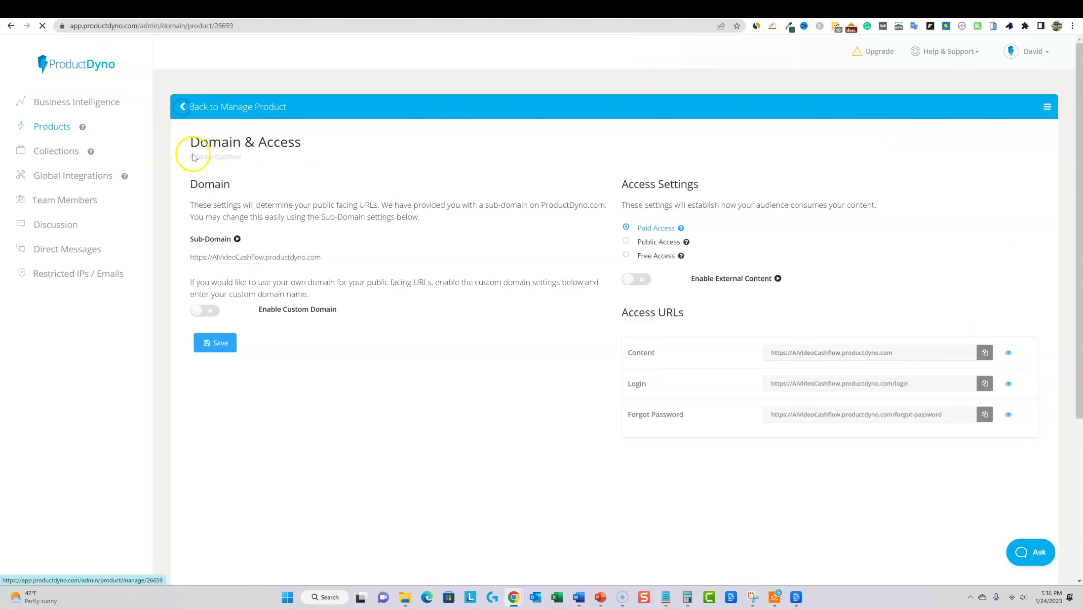
# - Look through the Help & Support resources and open How to Videos separately from the product page
pyautogui.click(977, 53)
pyautogui.click(973, 186)
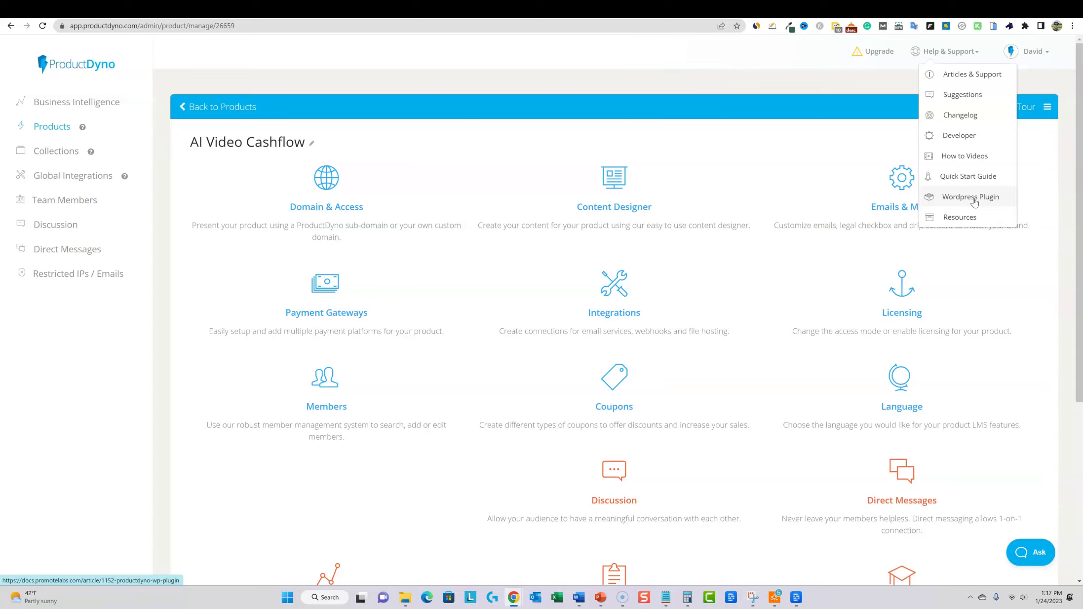
pyautogui.click(956, 196)
pyautogui.rightClick(970, 161)
pyautogui.click(929, 169)
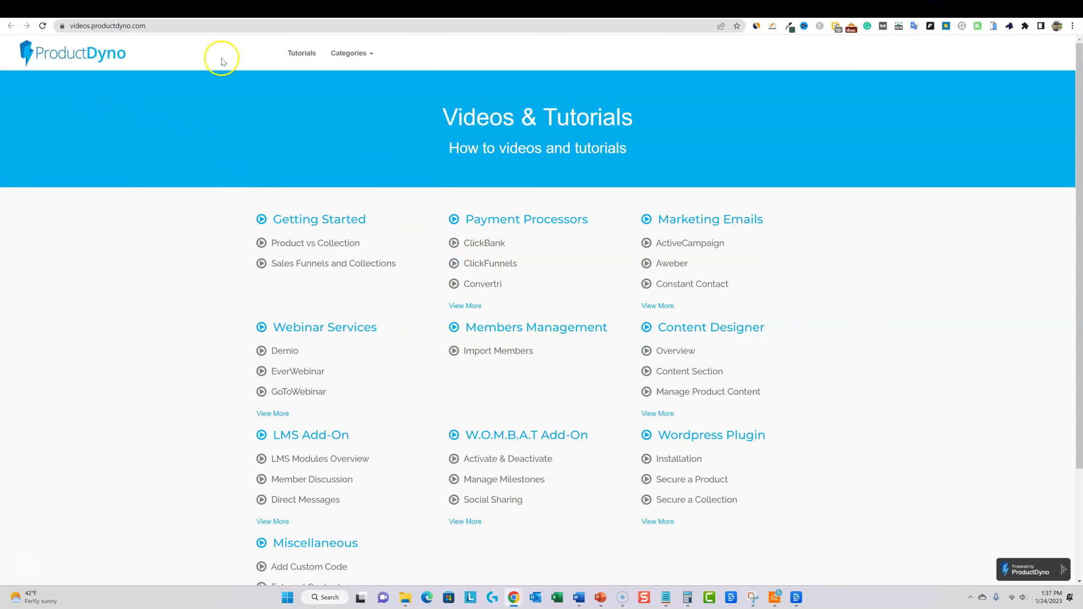
# - Browse the tutorial categories to Payment Processors and open the Gumroad tutorial
pyautogui.click(361, 55)
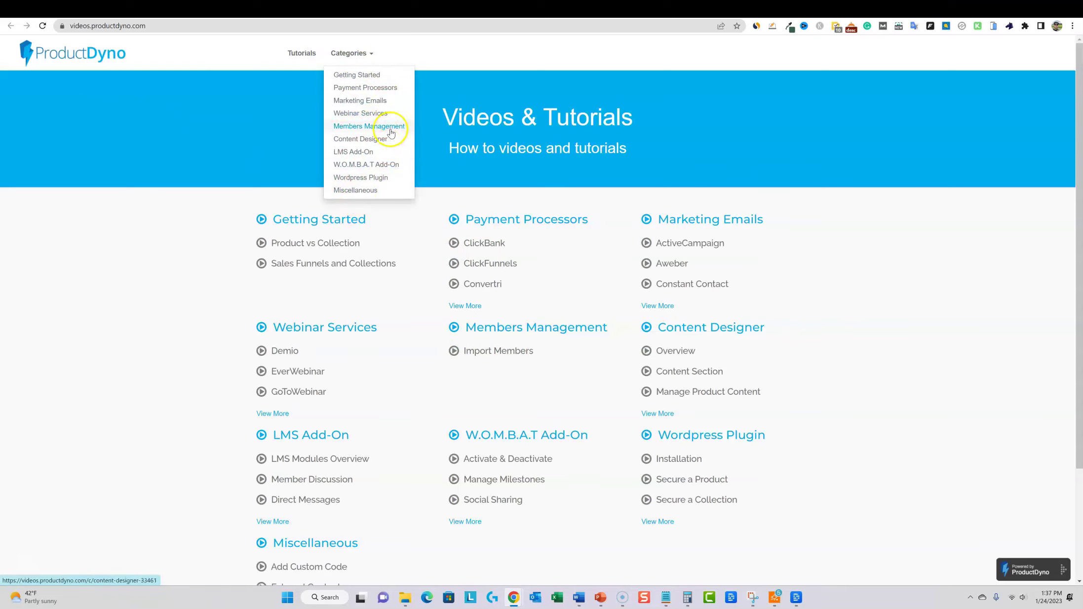
pyautogui.click(393, 93)
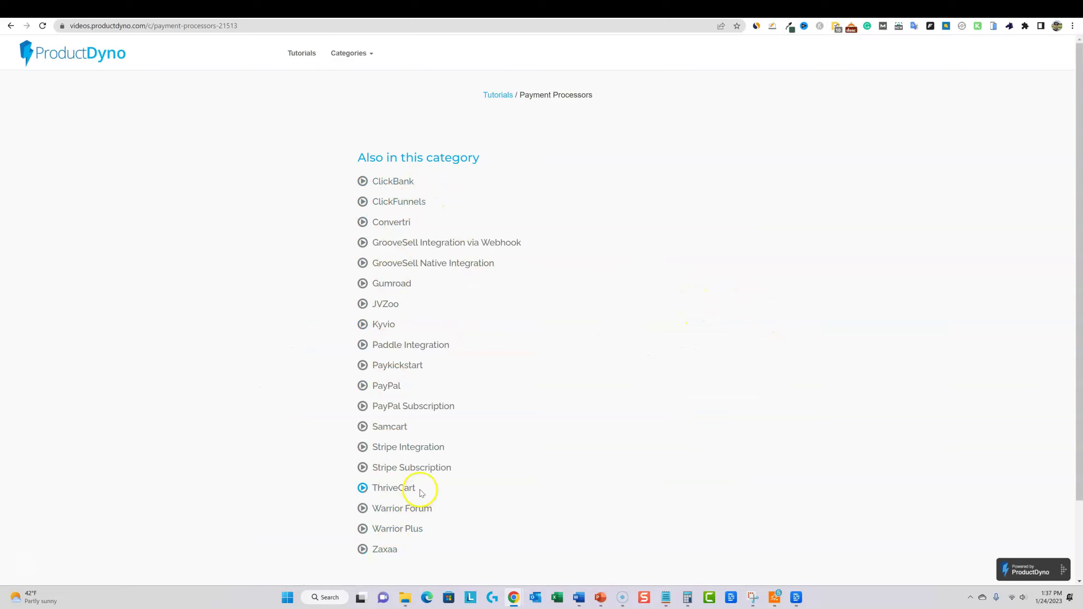
pyautogui.click(404, 290)
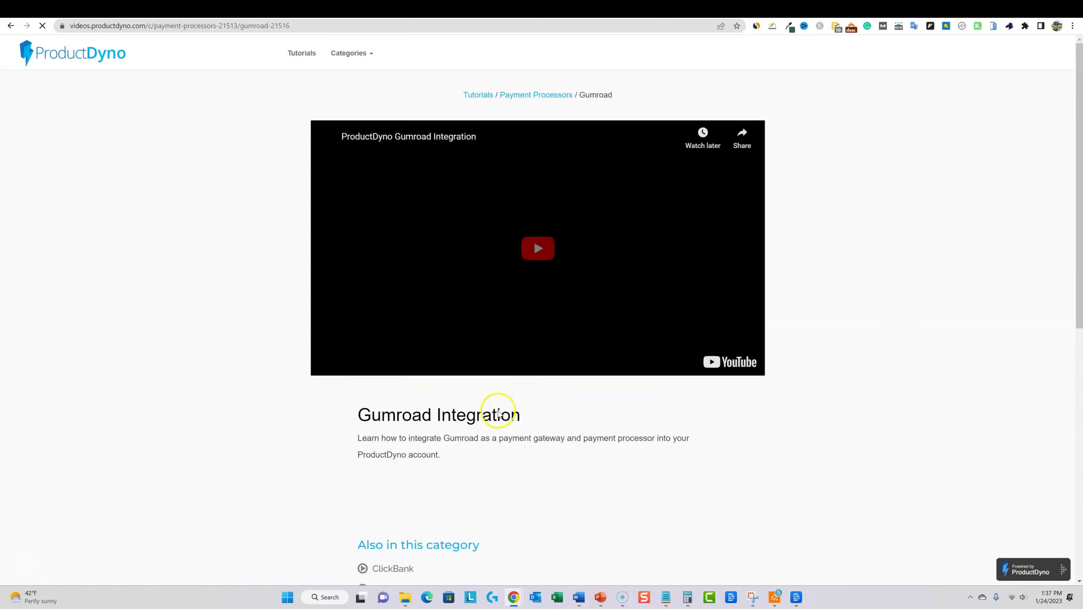
# - Look through the Gumroad Integration tutorial page and the other payment processor tutorials listed below the video
pyautogui.scroll(-6, 543, 454)
pyautogui.scroll(-3, 548, 462)
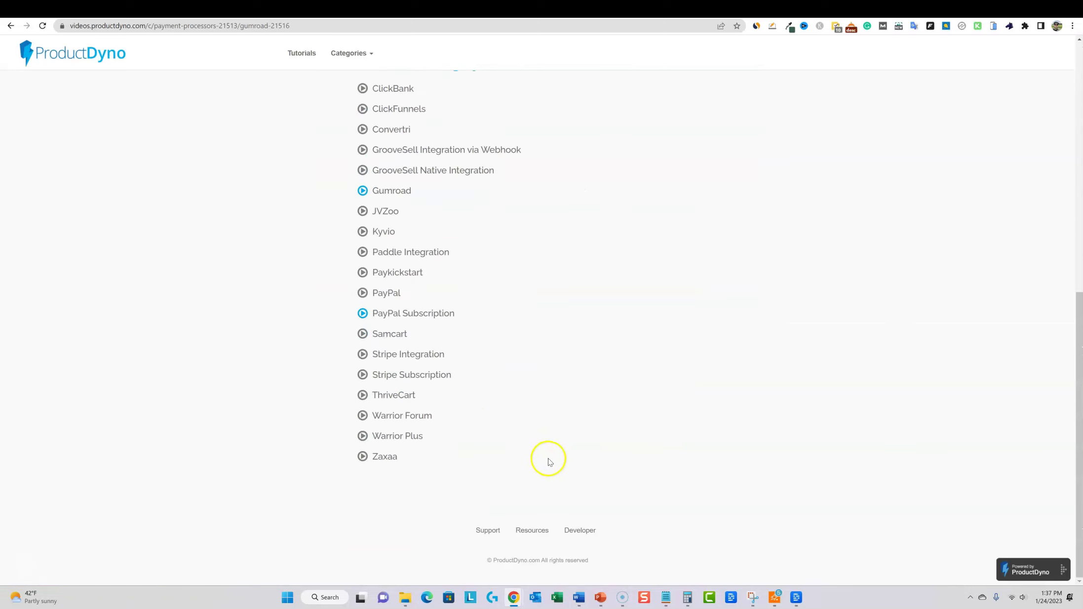
pyautogui.scroll(7, 658, 460)
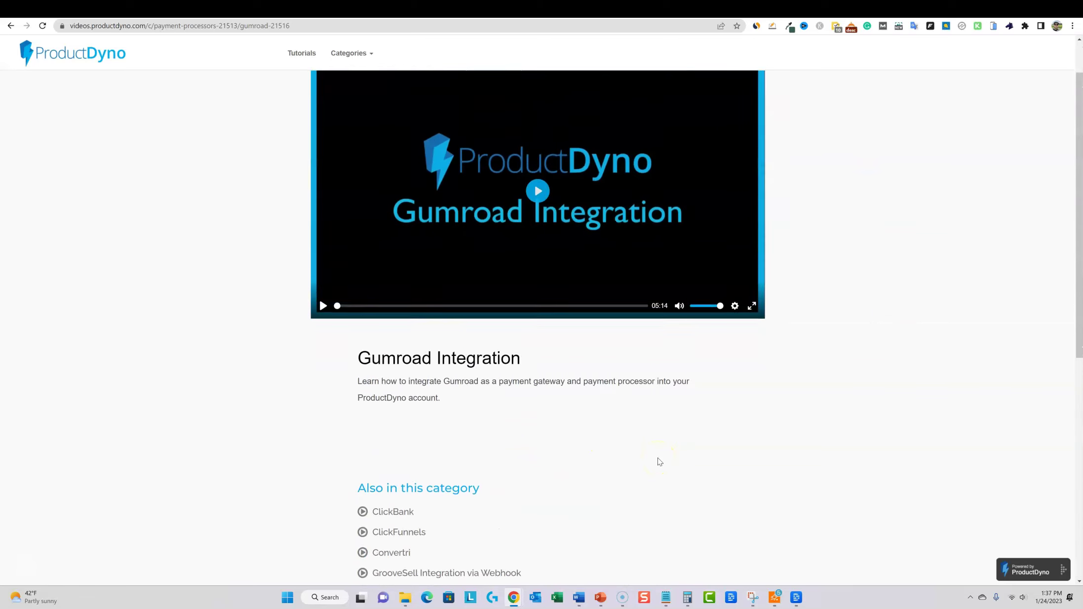
pyautogui.scroll(2, 658, 460)
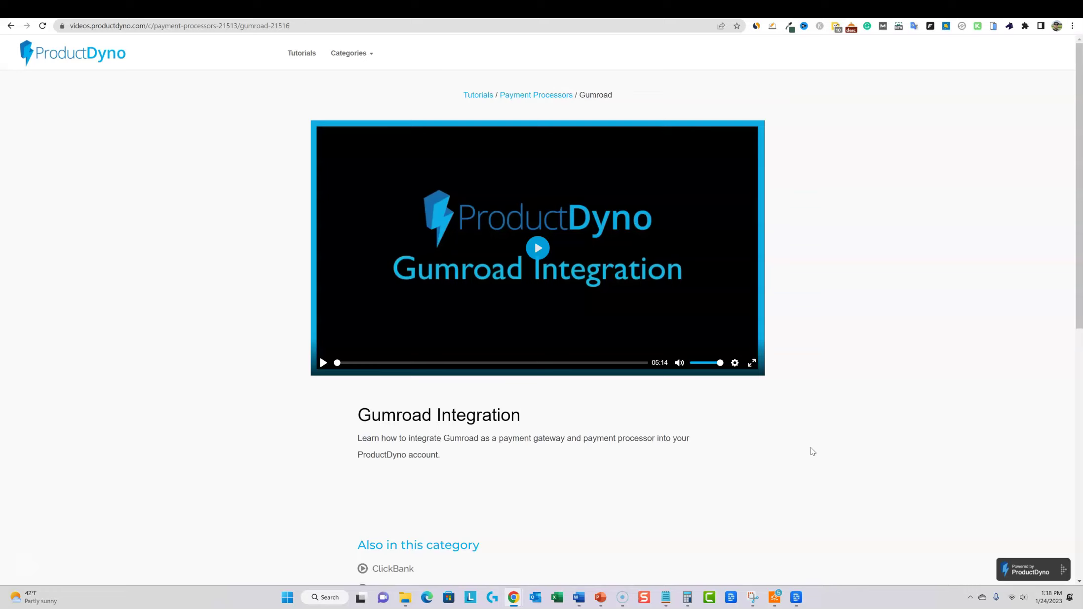
pyautogui.scroll(-4, 860, 457)
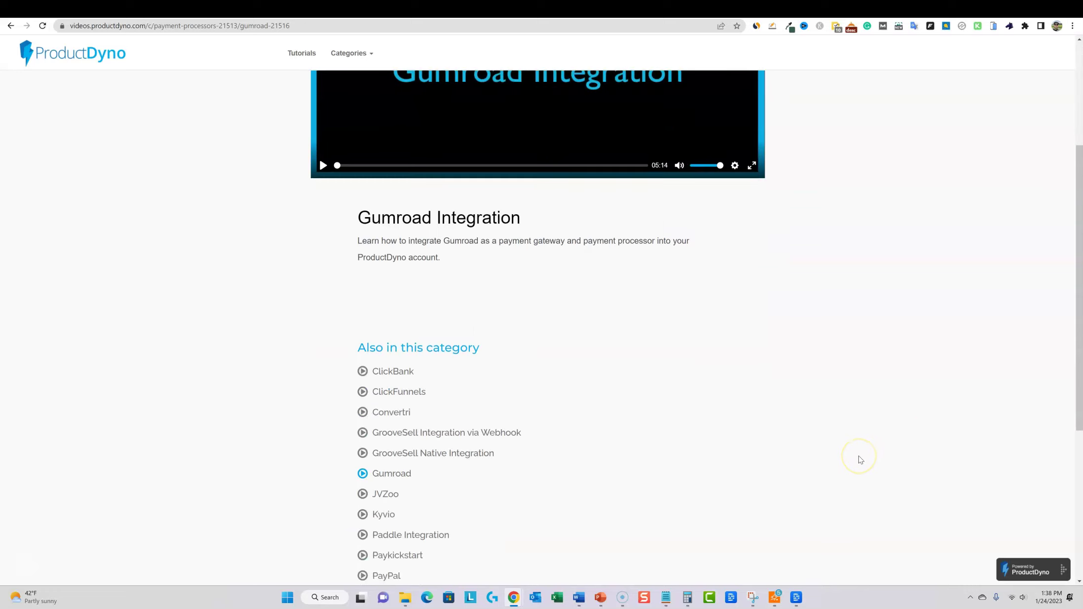
# - Review the Gumroad tutorial page and its list of payment processor tutorials, and return to the AI Video Cashflow product page
pyautogui.scroll(4, 859, 460)
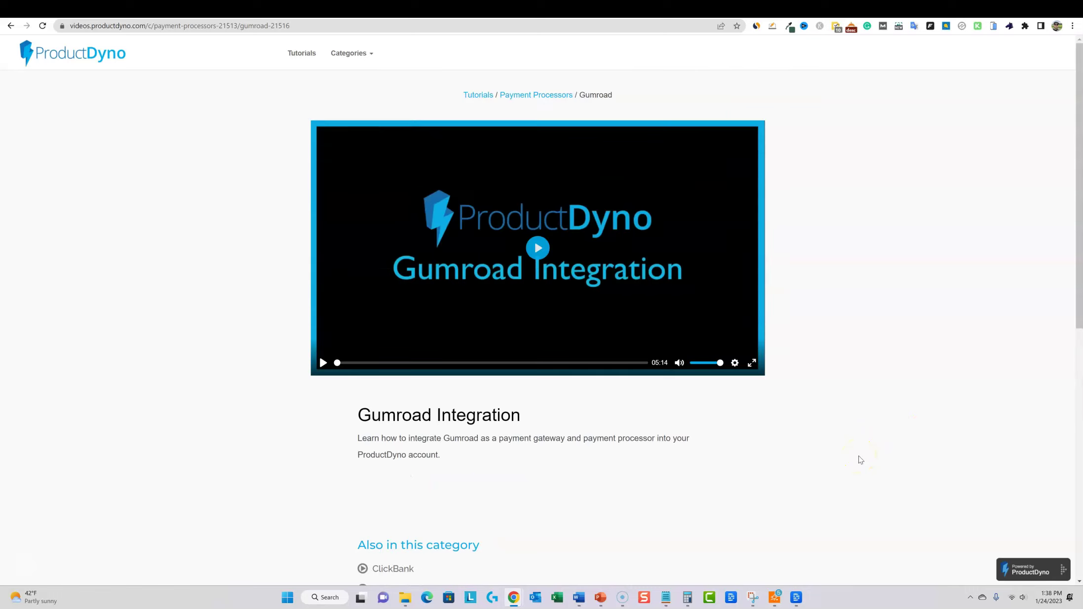
pyautogui.click(862, 451)
pyautogui.scroll(-8, 858, 442)
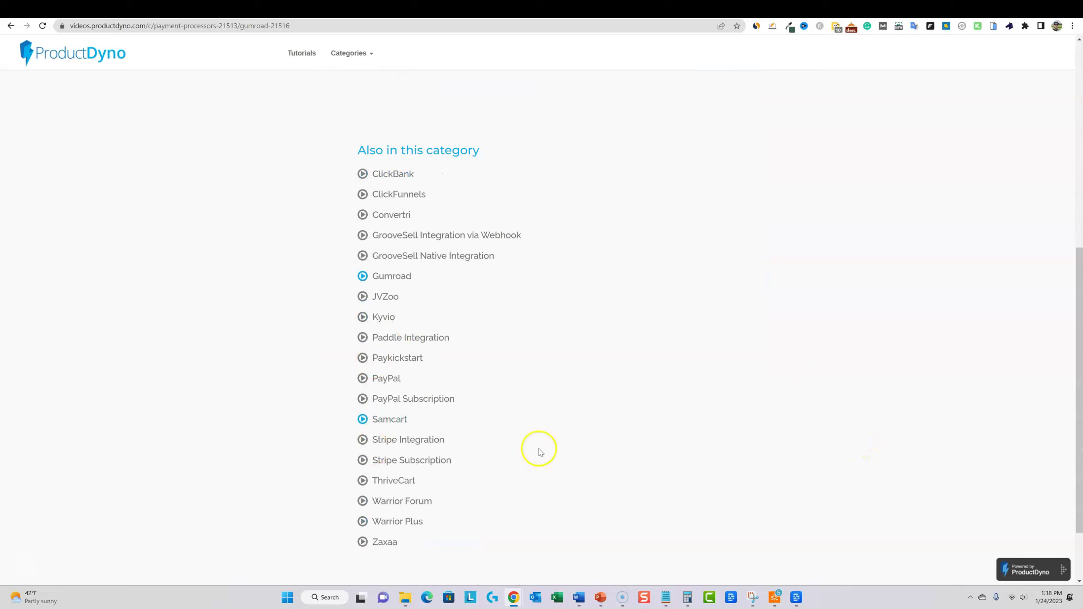
pyautogui.scroll(9, 665, 455)
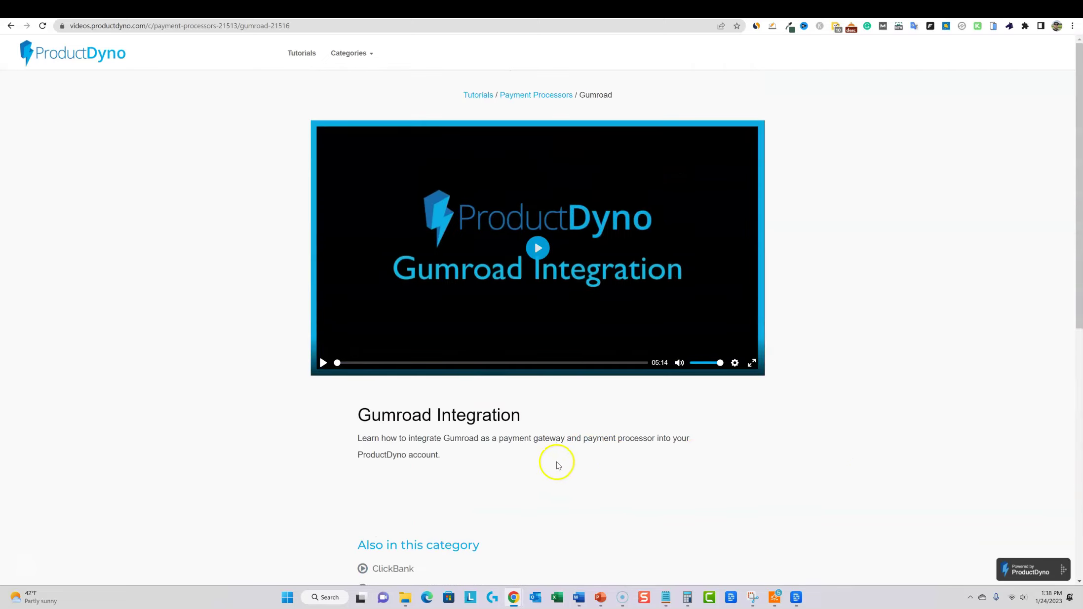
pyautogui.click(940, 10)
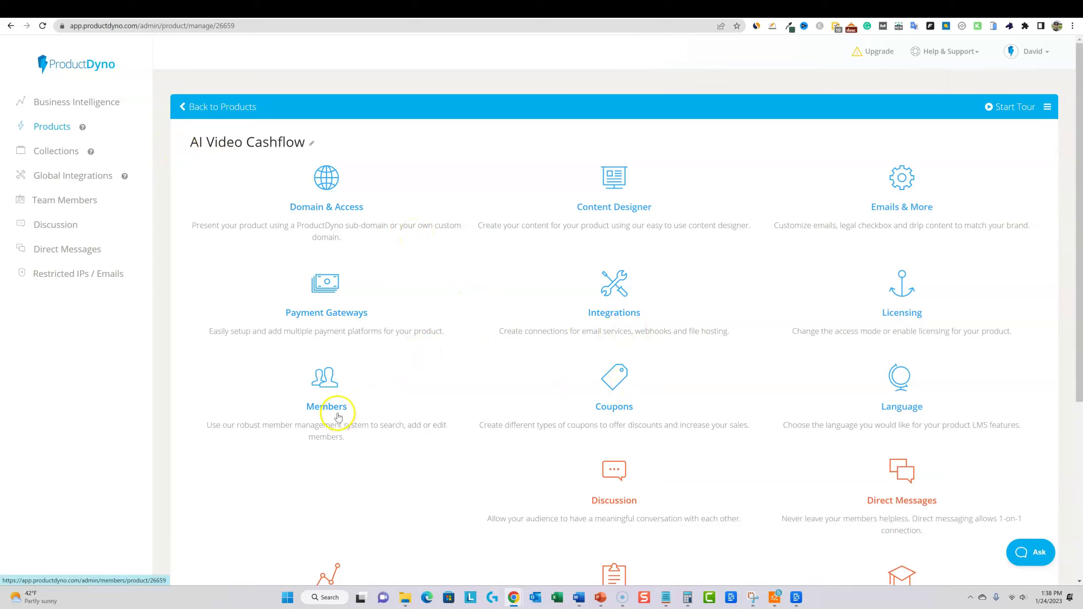
# - Open the product's Payment Gateways and look through the checkout templates offered for a new ProductDyno checkout, closing without adding one
pyautogui.click(336, 314)
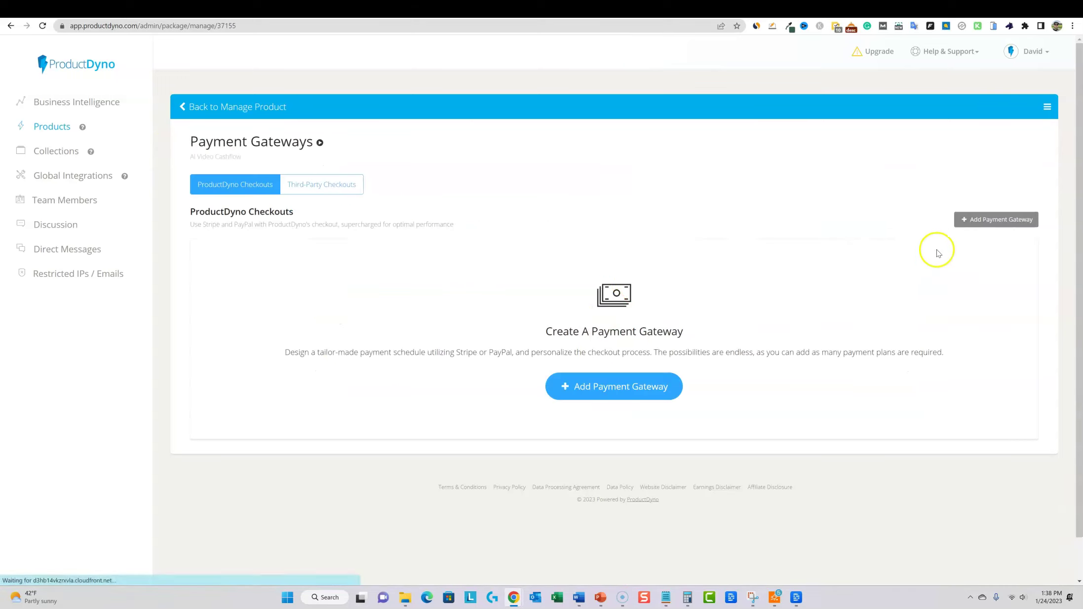
pyautogui.click(996, 219)
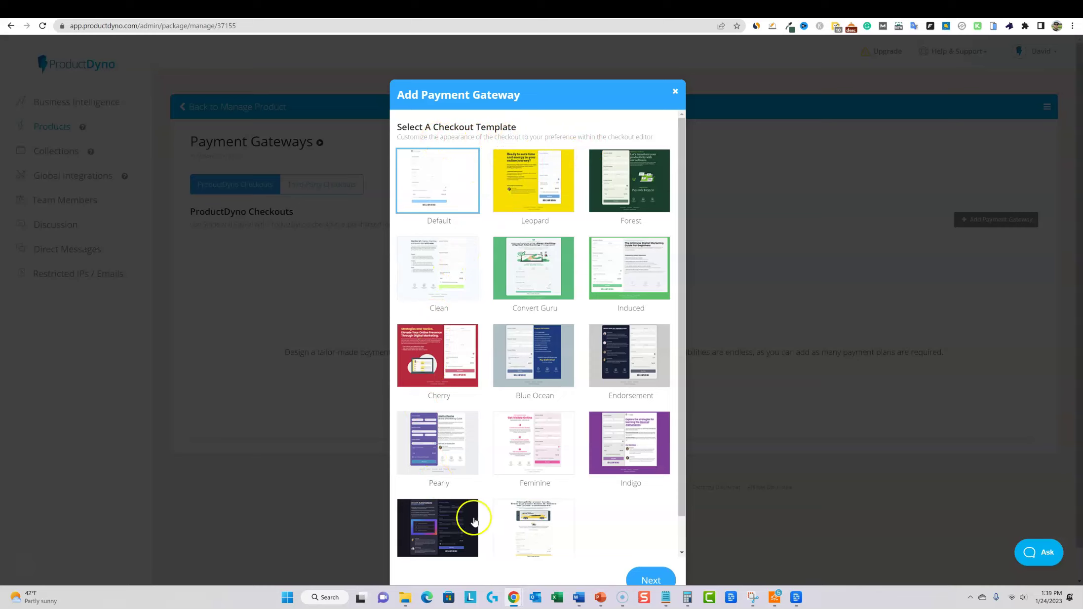
pyautogui.scroll(-1, 543, 508)
pyautogui.scroll(1, 543, 509)
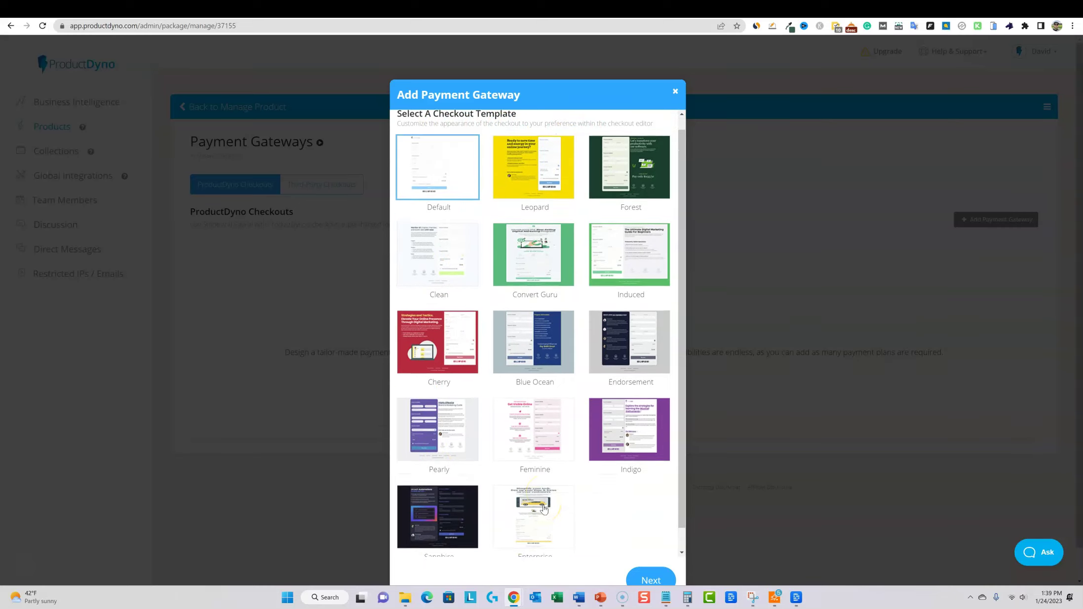
pyautogui.scroll(-1, 540, 504)
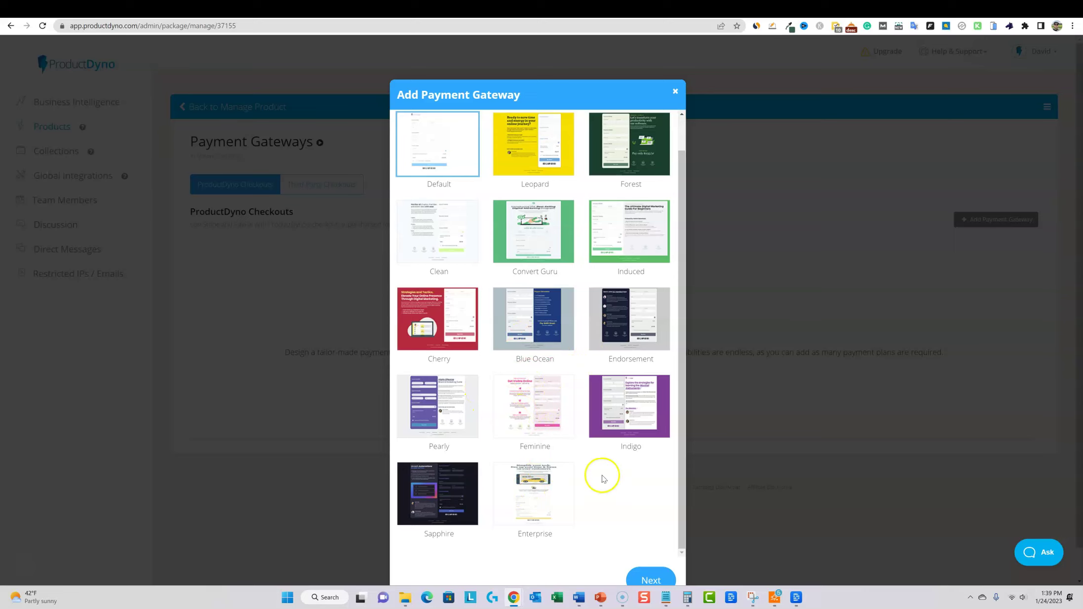
pyautogui.scroll(-1, 587, 476)
pyautogui.scroll(1, 588, 475)
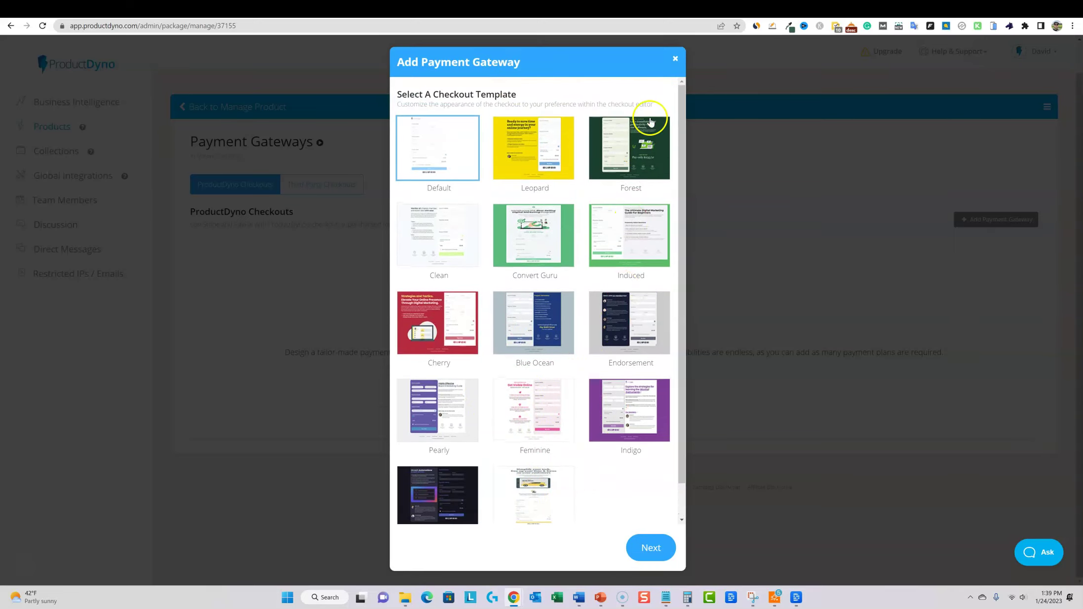
pyautogui.click(675, 58)
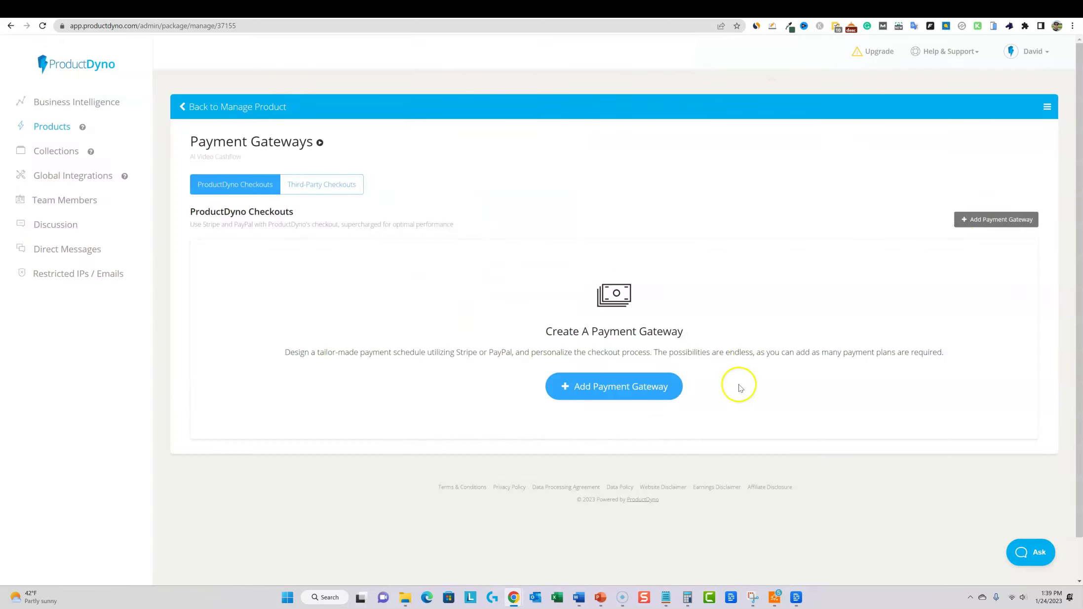
# - View the gateway options for a new payment gateway under Third-Party Checkouts, closing the form without saving
pyautogui.click(618, 392)
pyautogui.click(676, 92)
pyautogui.click(331, 183)
pyautogui.click(624, 393)
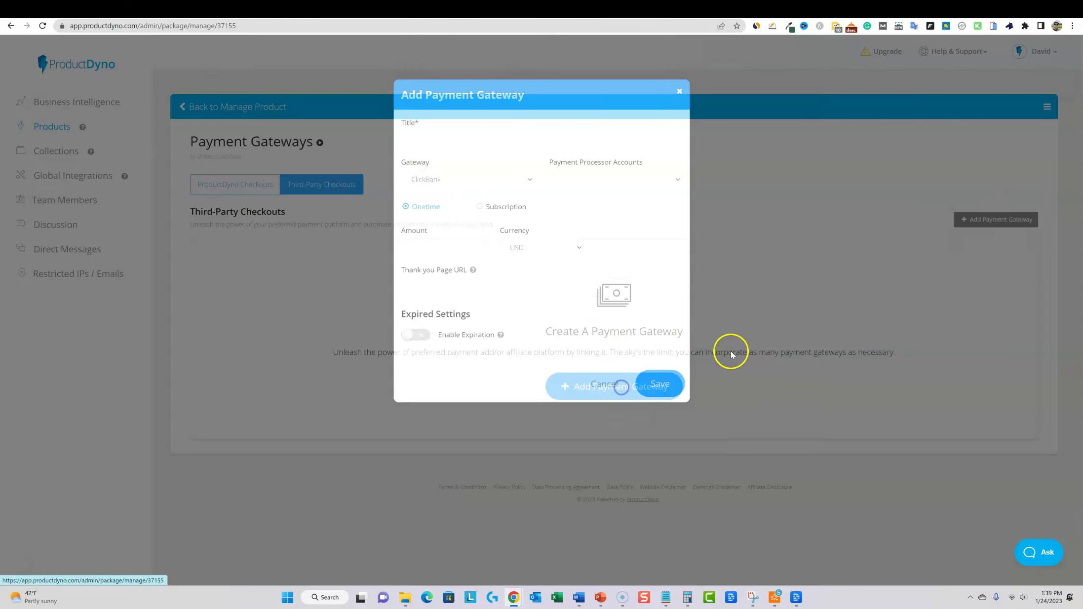
pyautogui.click(527, 181)
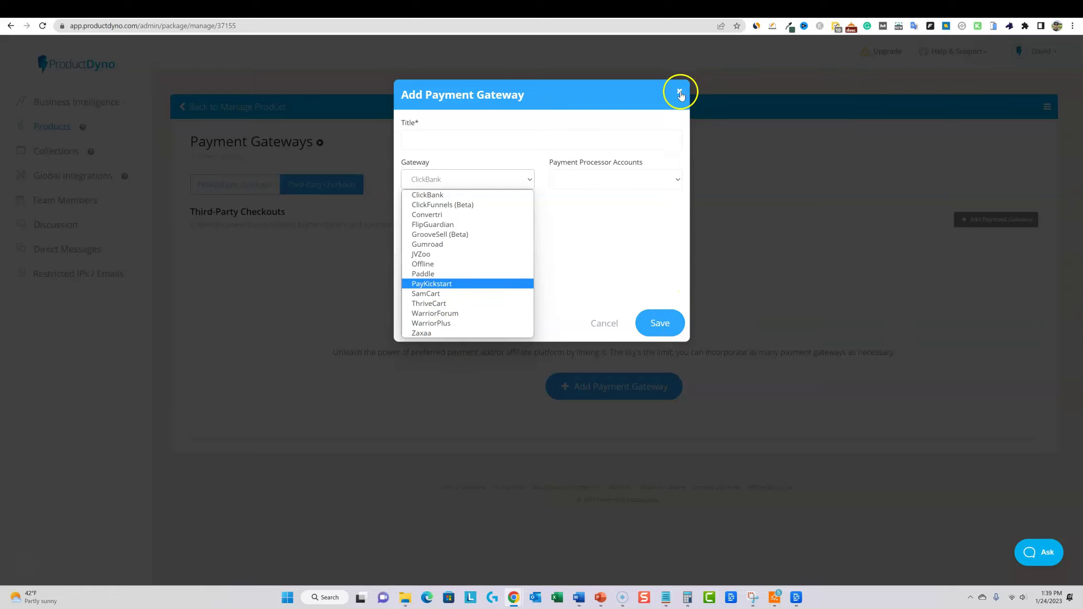
pyautogui.click(680, 94)
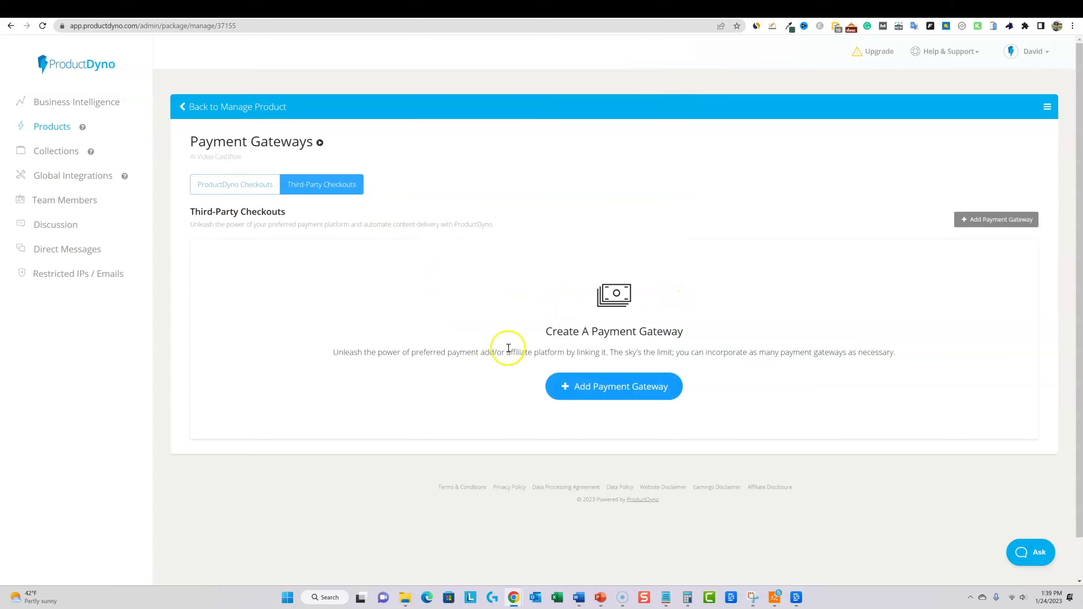
# - Return to the Manage Product page and look over its feature tiles down to W.O.M.B.A.T
pyautogui.click(186, 106)
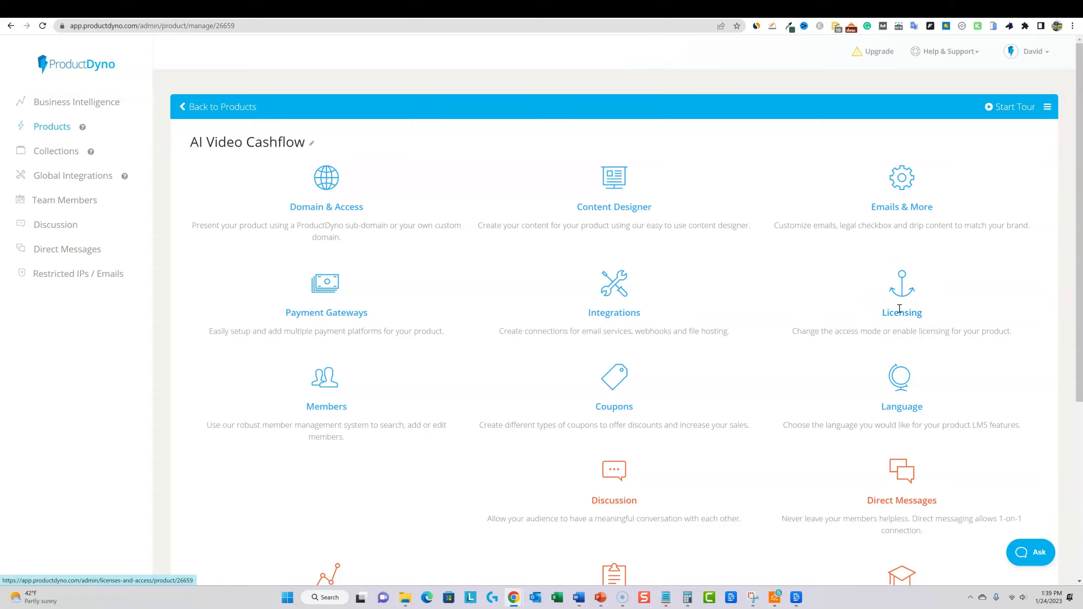
pyautogui.scroll(-5, 894, 321)
pyautogui.scroll(5, 851, 348)
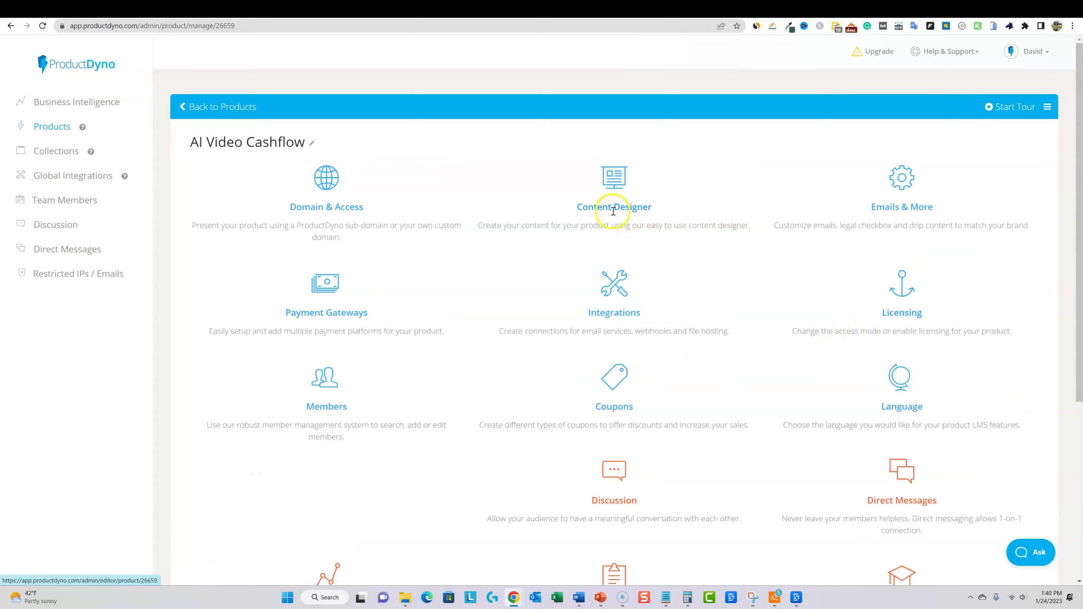
pyautogui.scroll(-5, 698, 449)
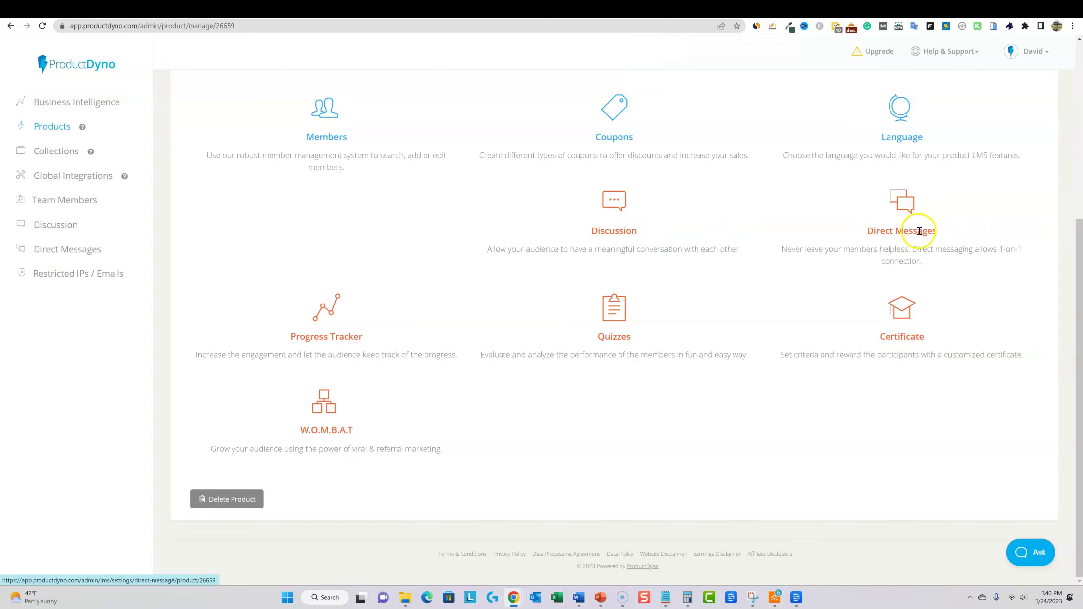
# - Enable Discussion for the product with comments approved without moderation, save the settings and return to Manage Product
pyautogui.click(624, 231)
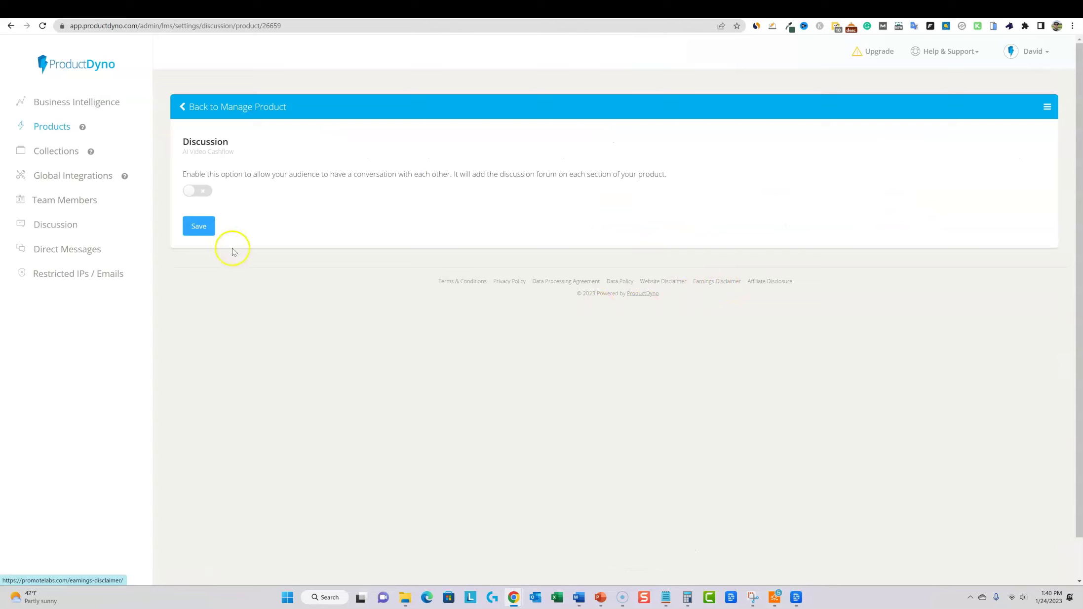
pyautogui.click(198, 190)
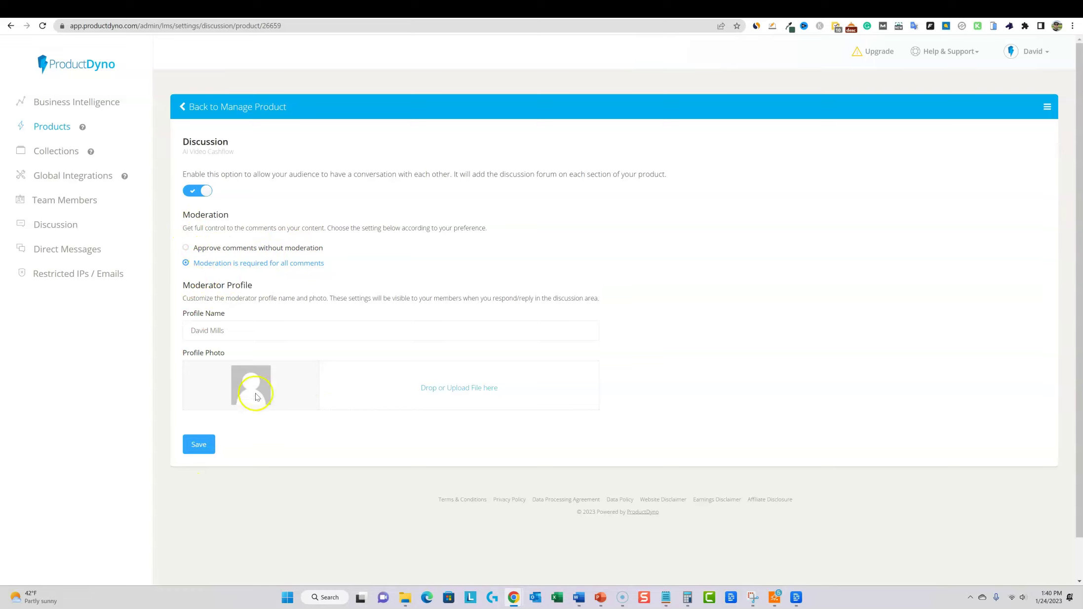
pyautogui.click(199, 192)
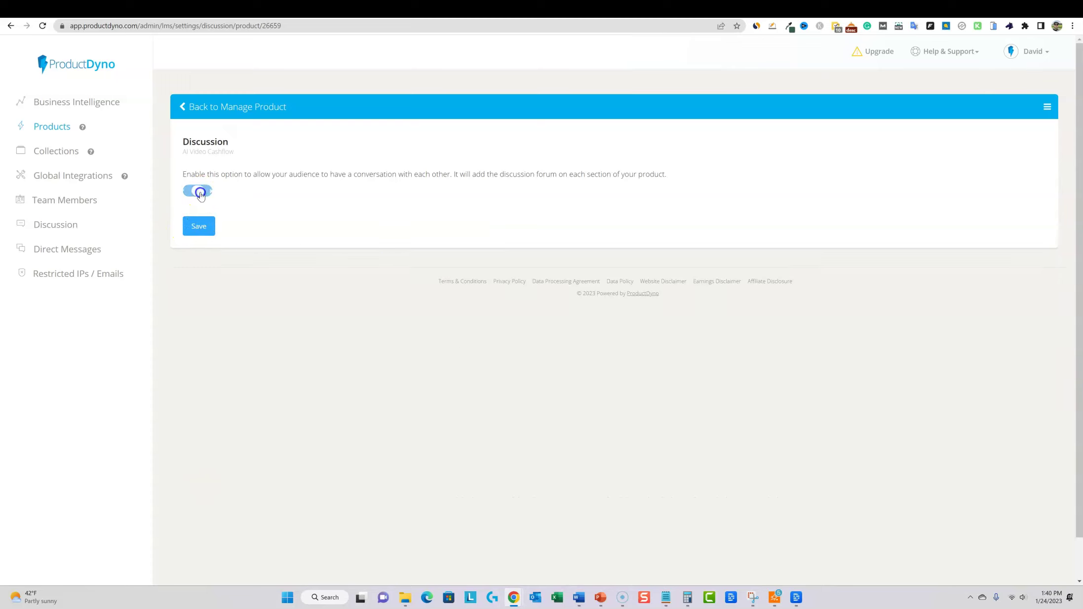
pyautogui.click(197, 192)
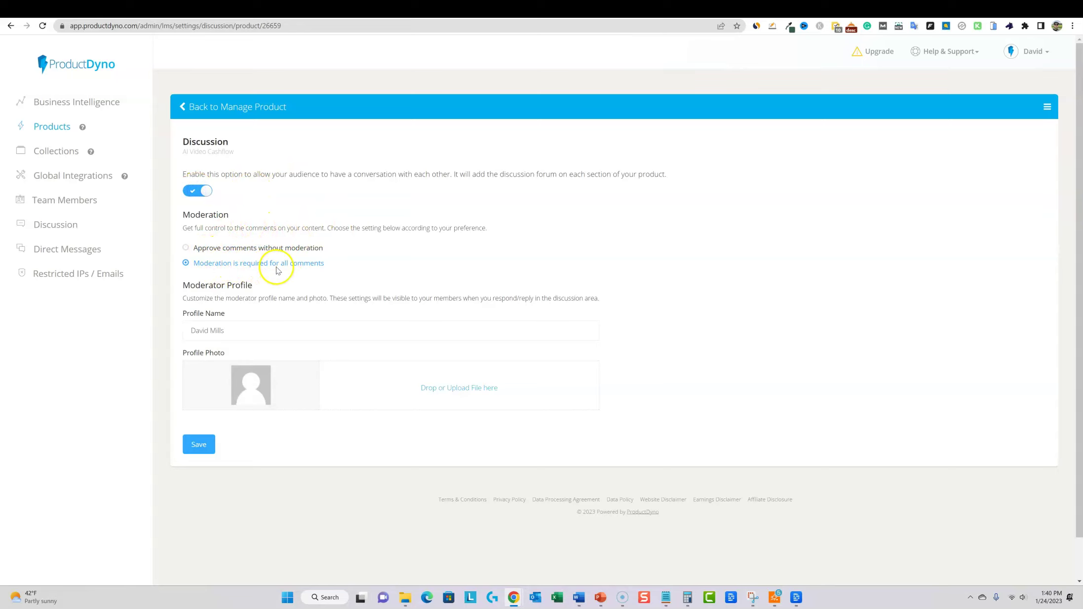
pyautogui.click(207, 251)
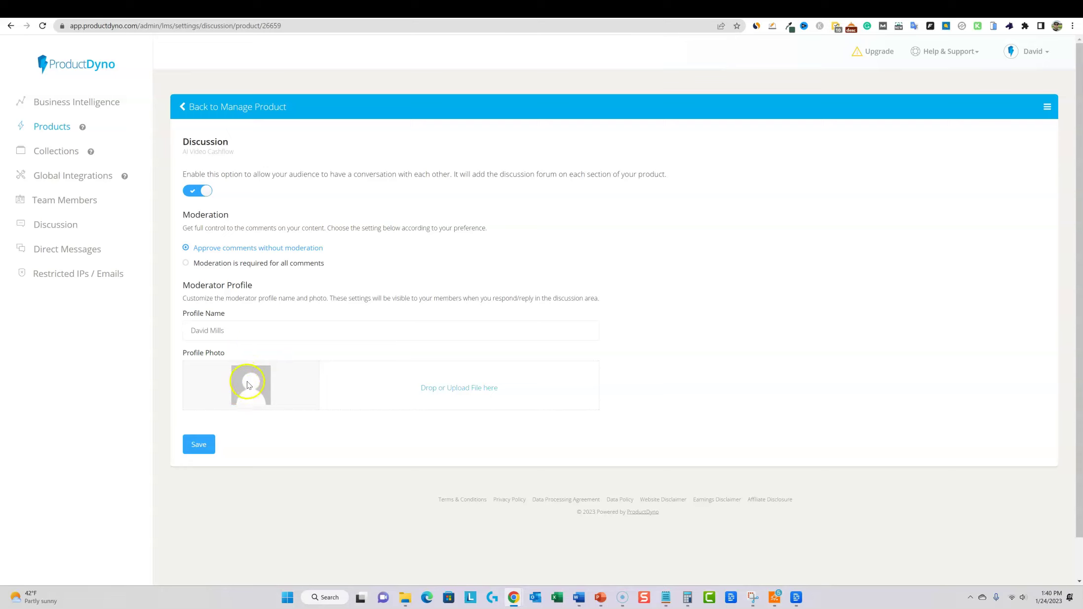
pyautogui.click(197, 446)
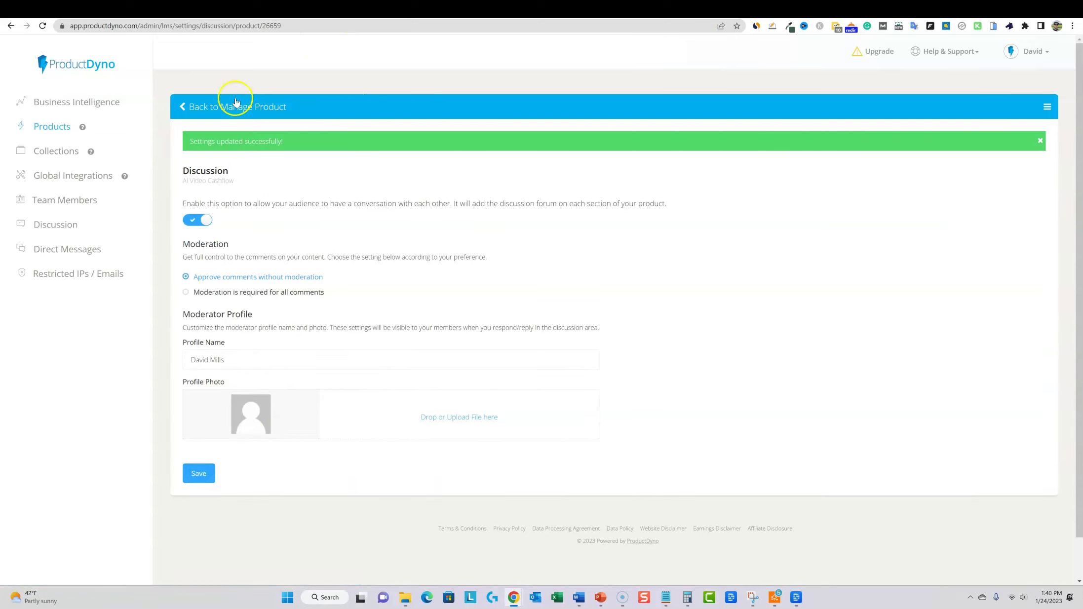
pyautogui.click(186, 112)
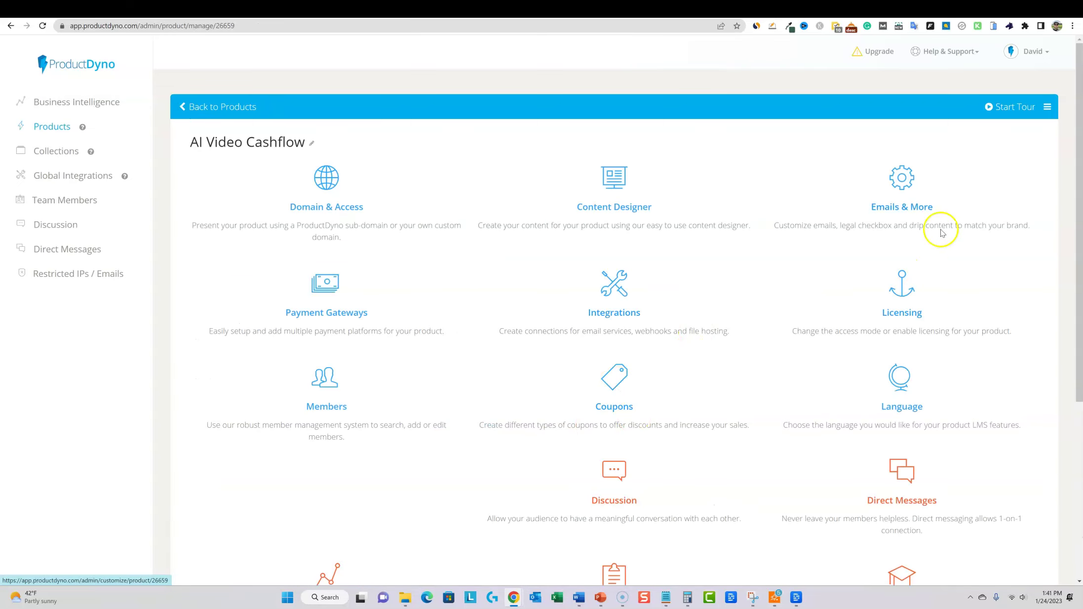
# - Add a section named "Video 9 test lecture" in the Content Designer and move it below Video 8
pyautogui.click(613, 210)
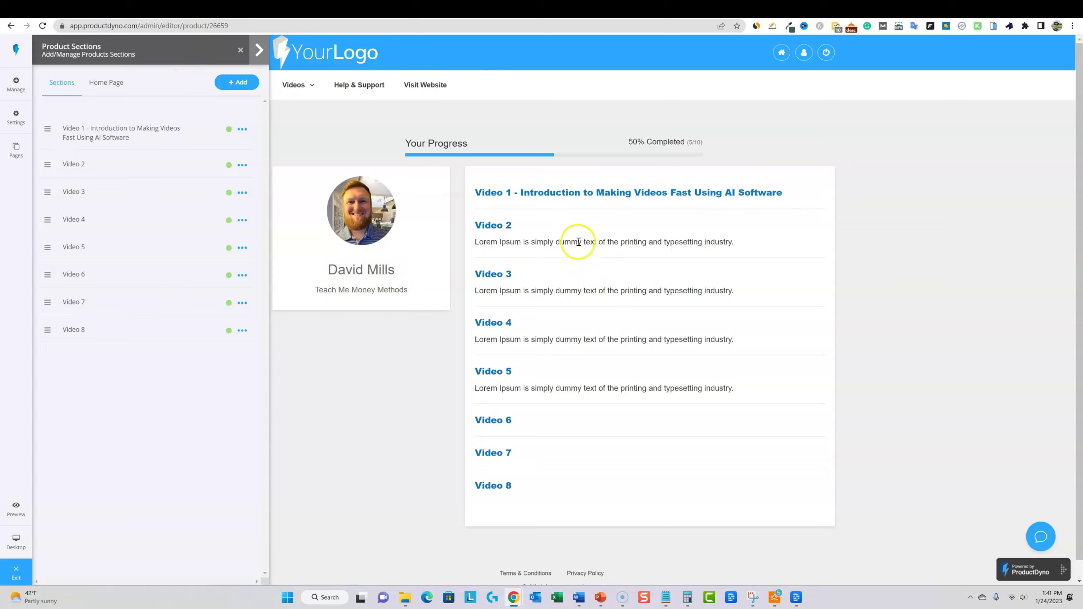
pyautogui.click(238, 82)
pyautogui.click(440, 141)
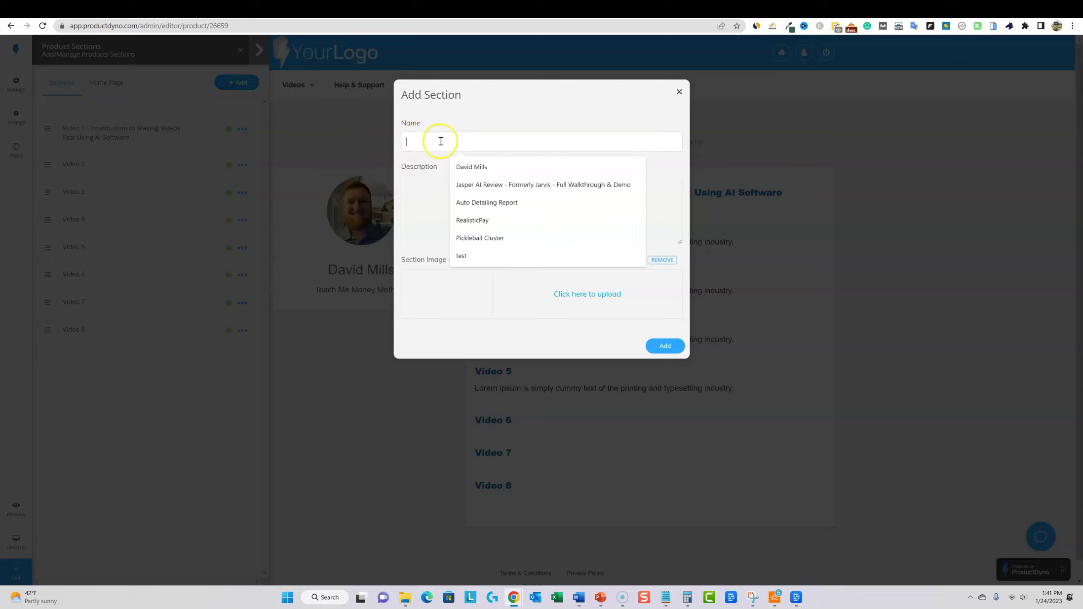
pyautogui.write('test lecture')
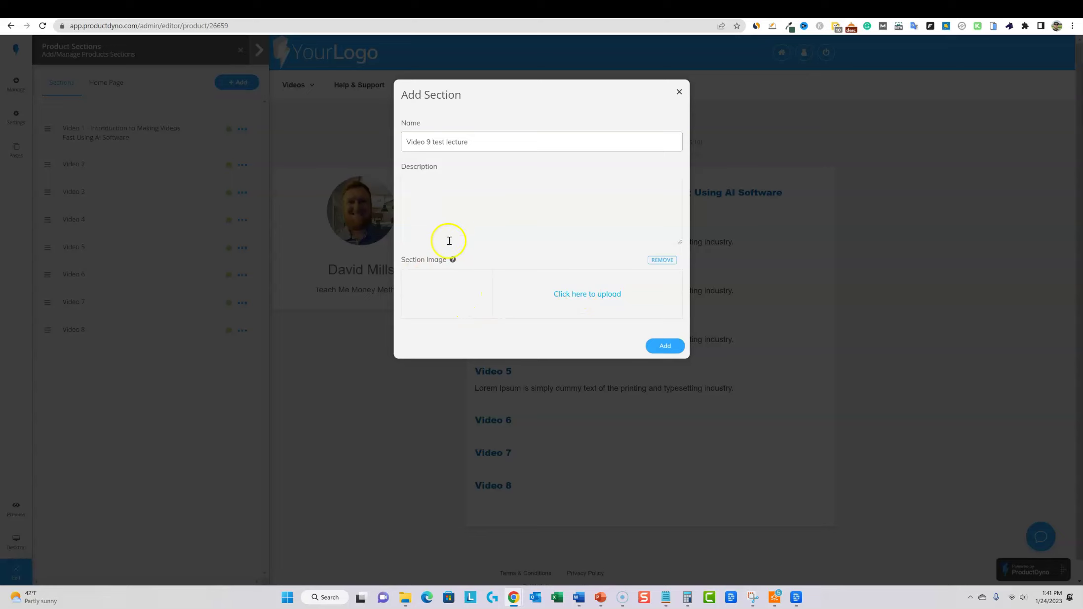
pyautogui.click(664, 346)
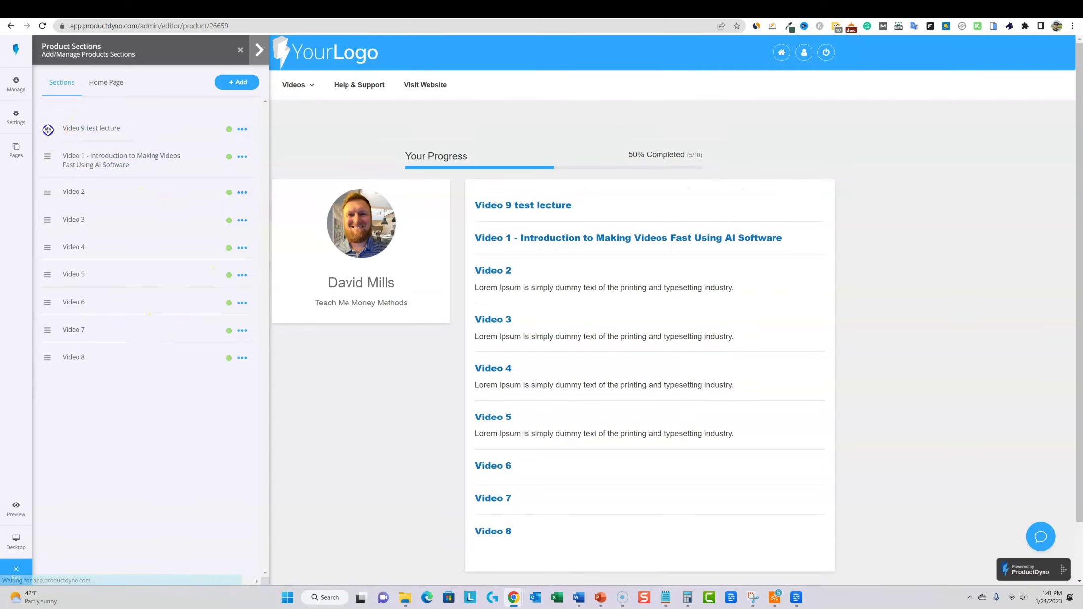
pyautogui.moveTo(46, 127); pyautogui.dragTo(57, 365)
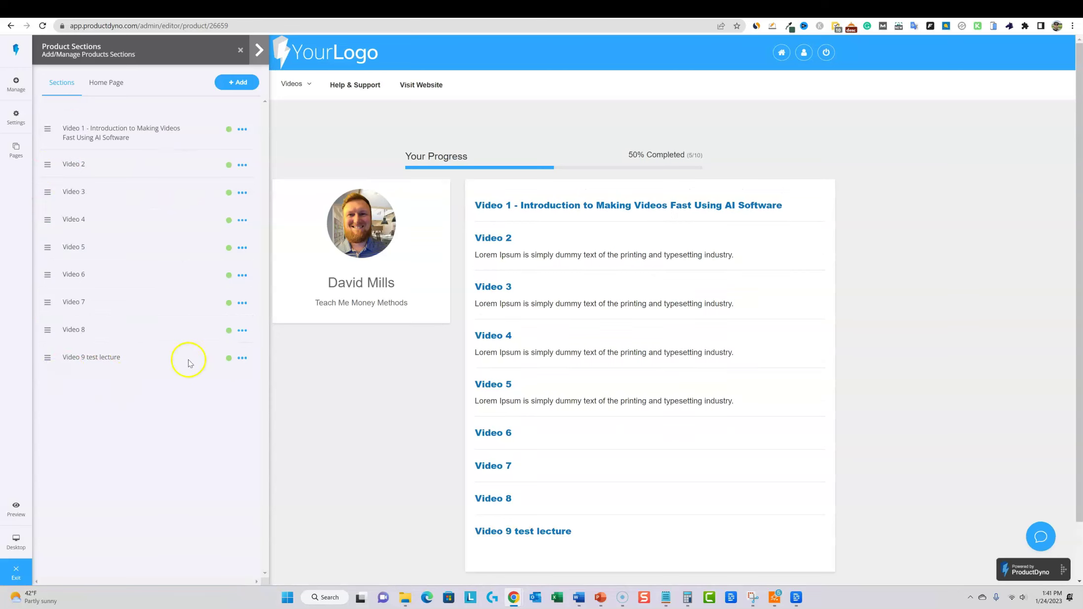
pyautogui.click(241, 359)
pyautogui.click(130, 411)
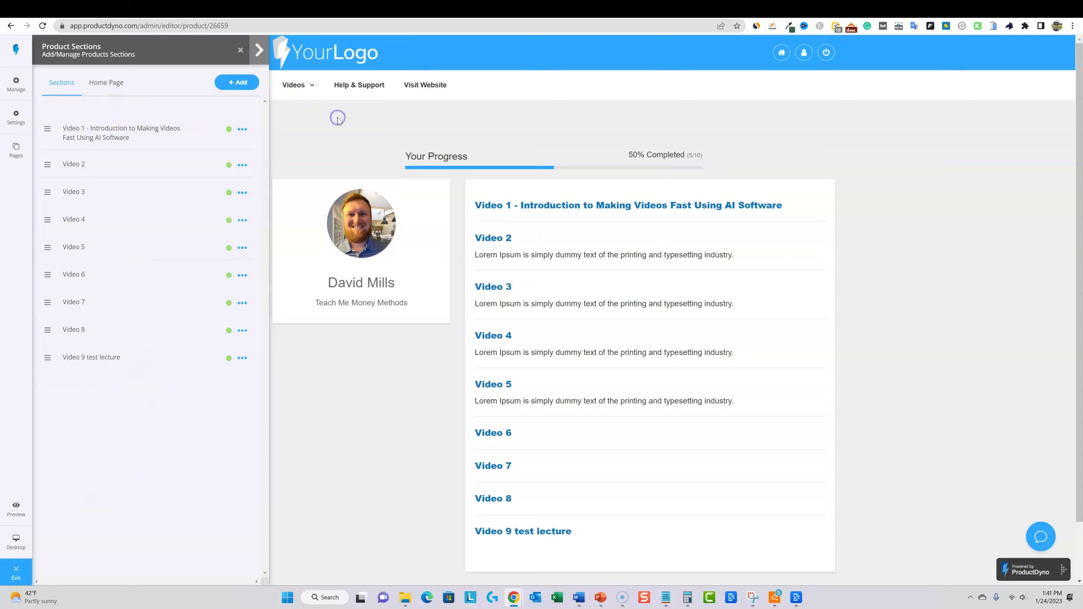
# - Open the Video 1 introduction section and look through its video, heading and discussion comments
pyautogui.click(562, 205)
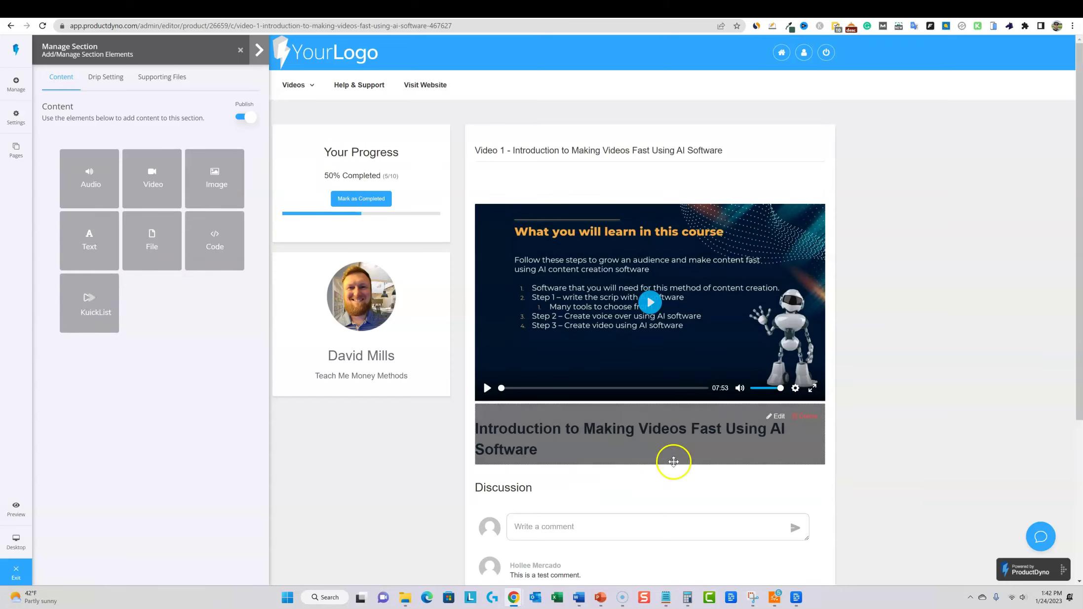
pyautogui.scroll(-5, 621, 426)
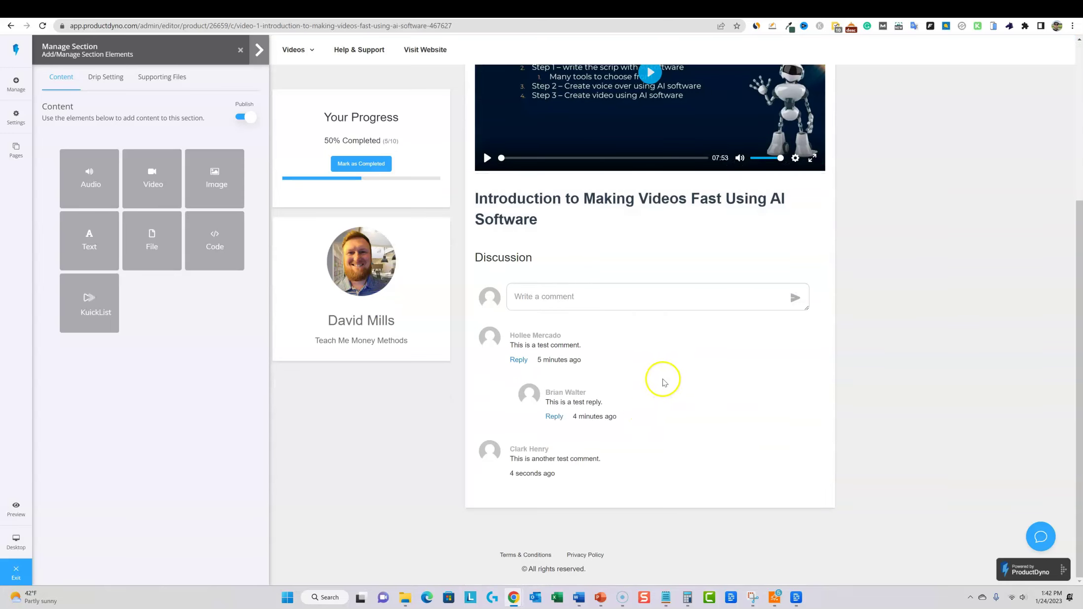
pyautogui.scroll(5, 664, 380)
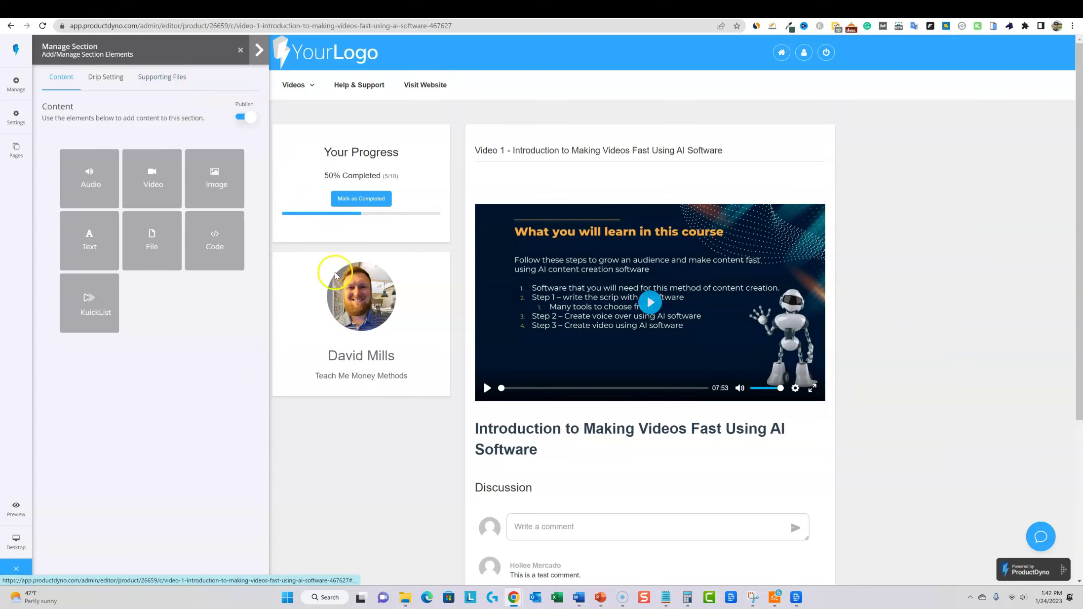
# - Preview the Video 1 section as a member sees it and play its video with the sound muted
pyautogui.click(16, 509)
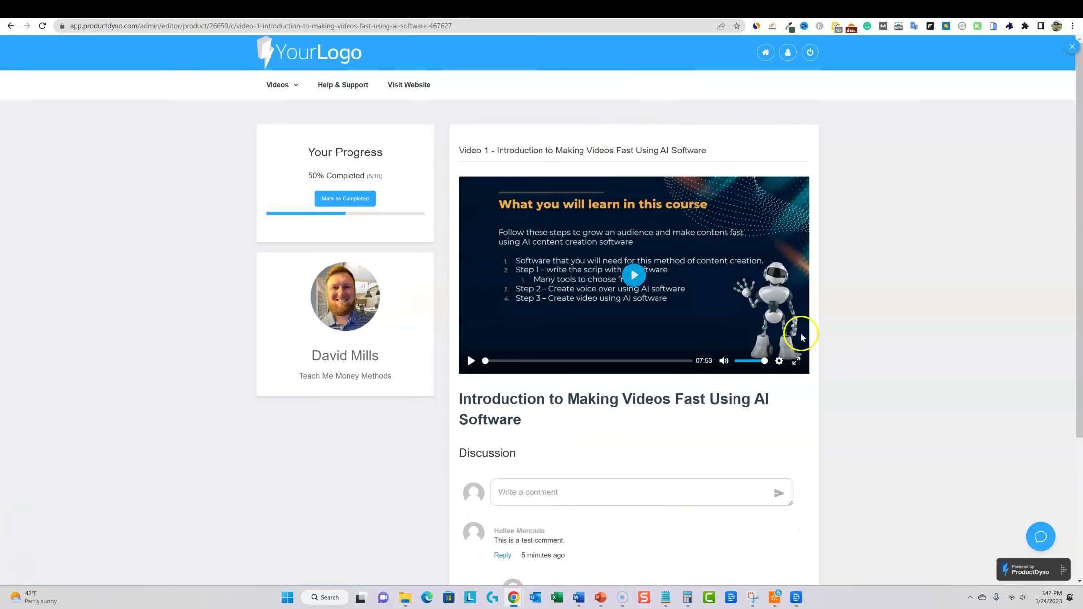
pyautogui.scroll(-2, 800, 333)
pyautogui.scroll(2, 800, 333)
pyautogui.click(635, 277)
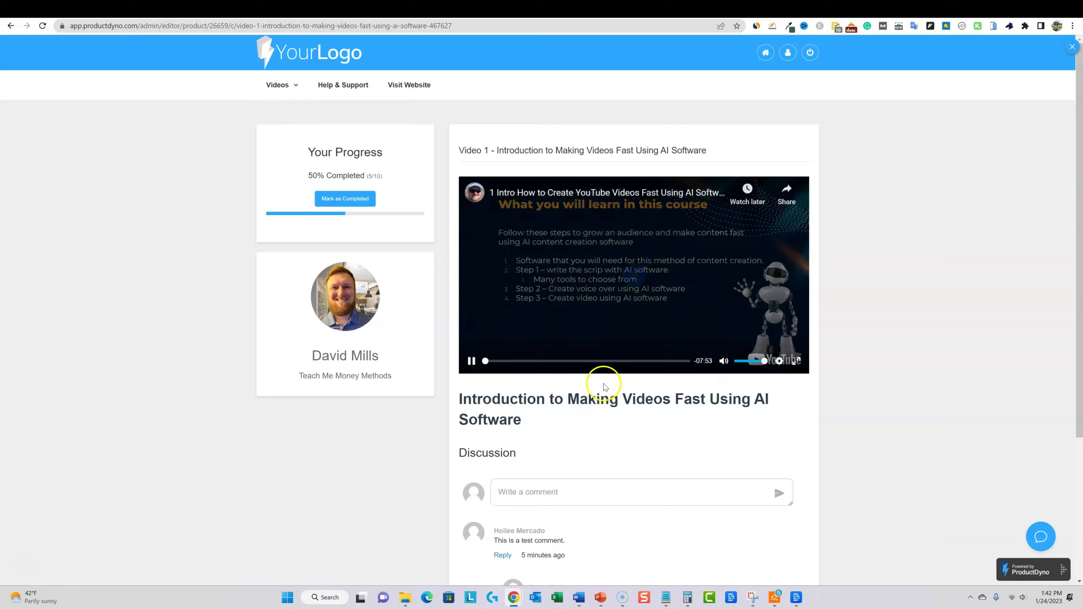
pyautogui.click(723, 361)
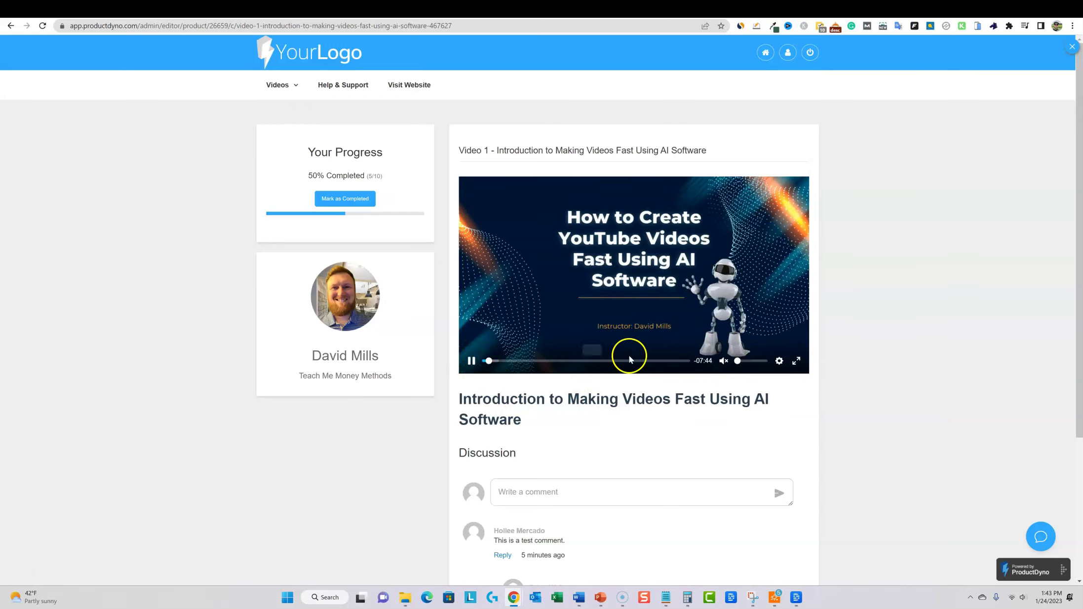
# - Check the playback speed option of the Video 1 player in the member preview and pause the video
pyautogui.click(779, 360)
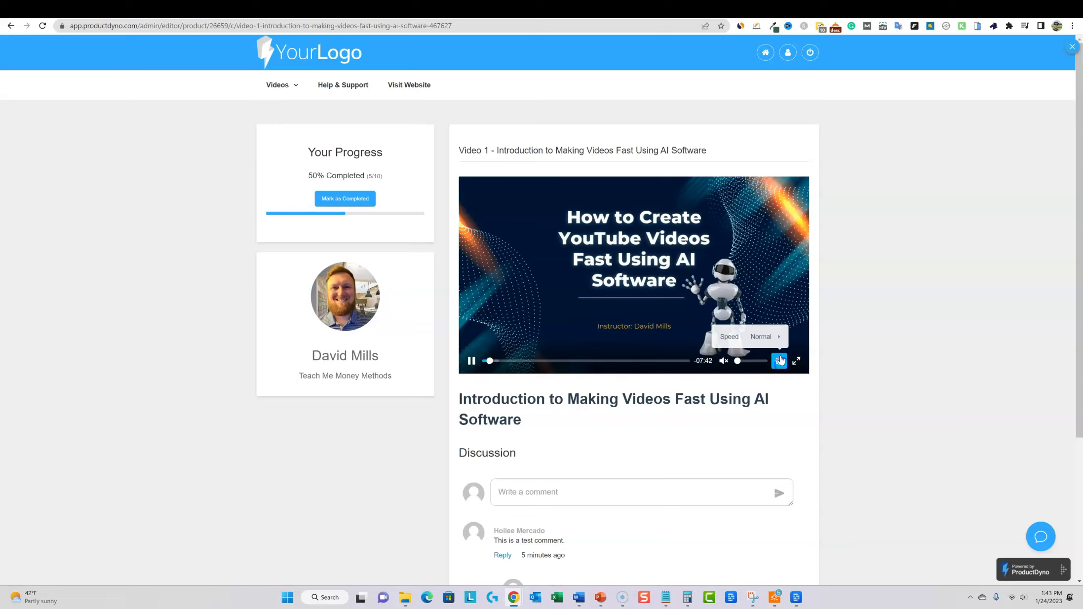
pyautogui.click(839, 351)
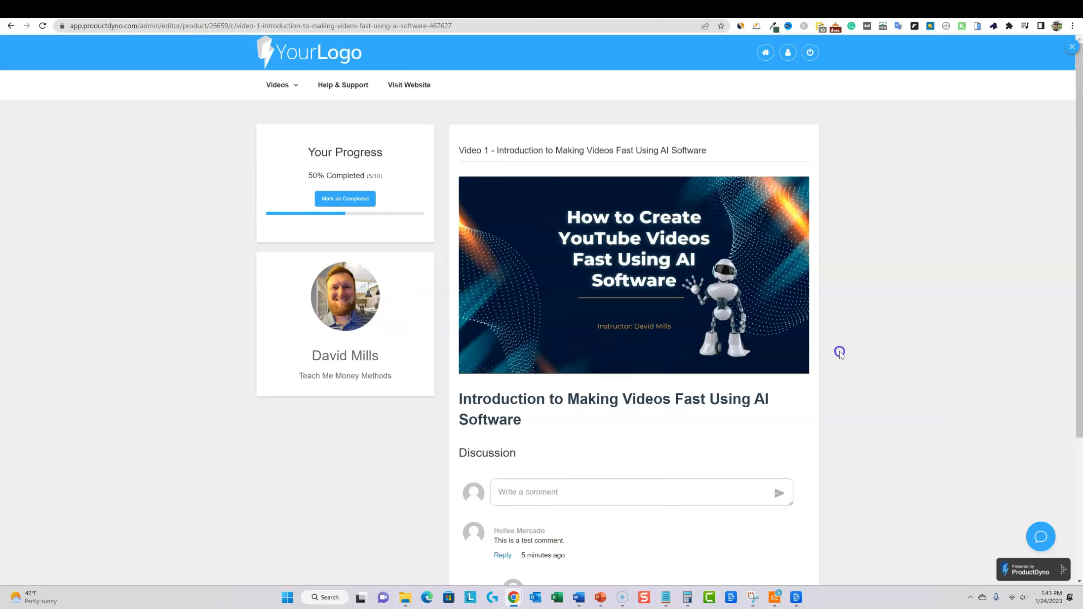
pyautogui.click(472, 359)
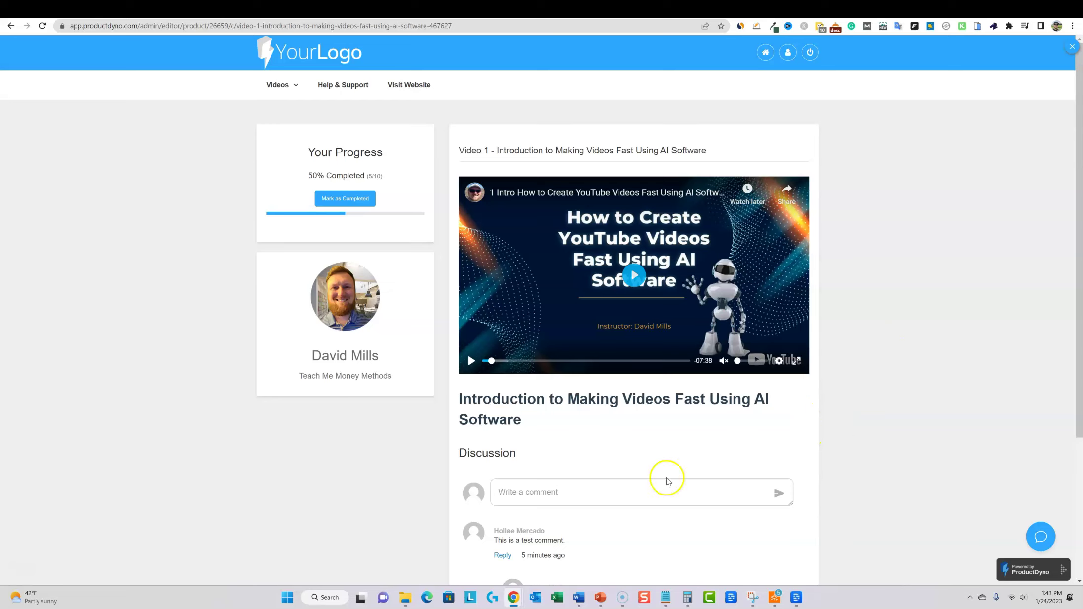
# - Look through the discussion comments and replies beneath the Video 1 lesson
pyautogui.scroll(-4, 676, 434)
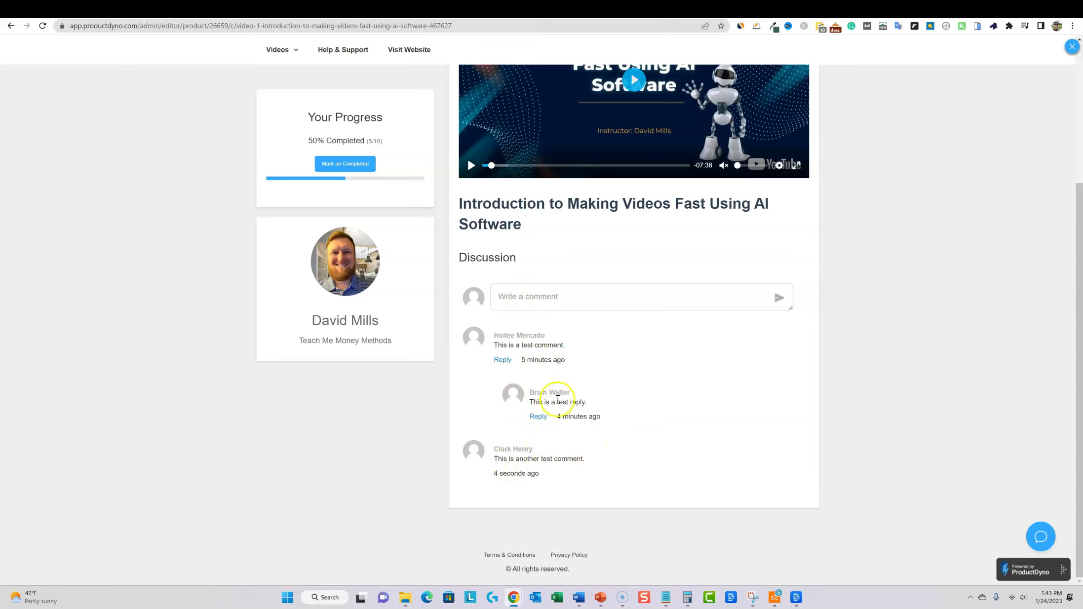
pyautogui.scroll(4, 642, 338)
pyautogui.scroll(-4, 623, 457)
pyautogui.scroll(4, 577, 435)
# - Go to the preview's home page, test the Help & Support link, inspect its target address and return to the preview
pyautogui.click(765, 52)
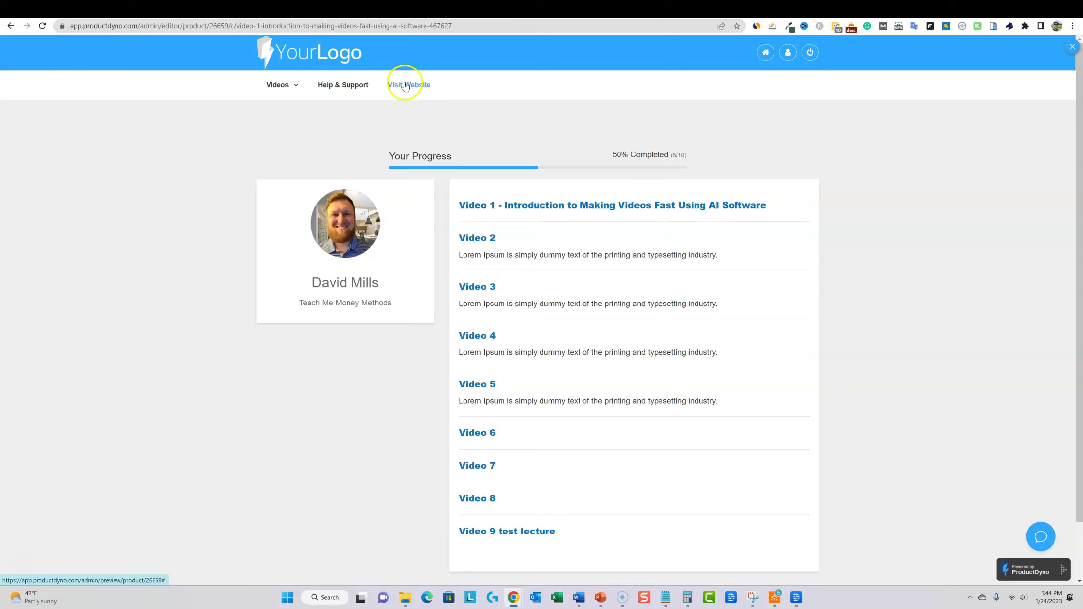
pyautogui.click(357, 87)
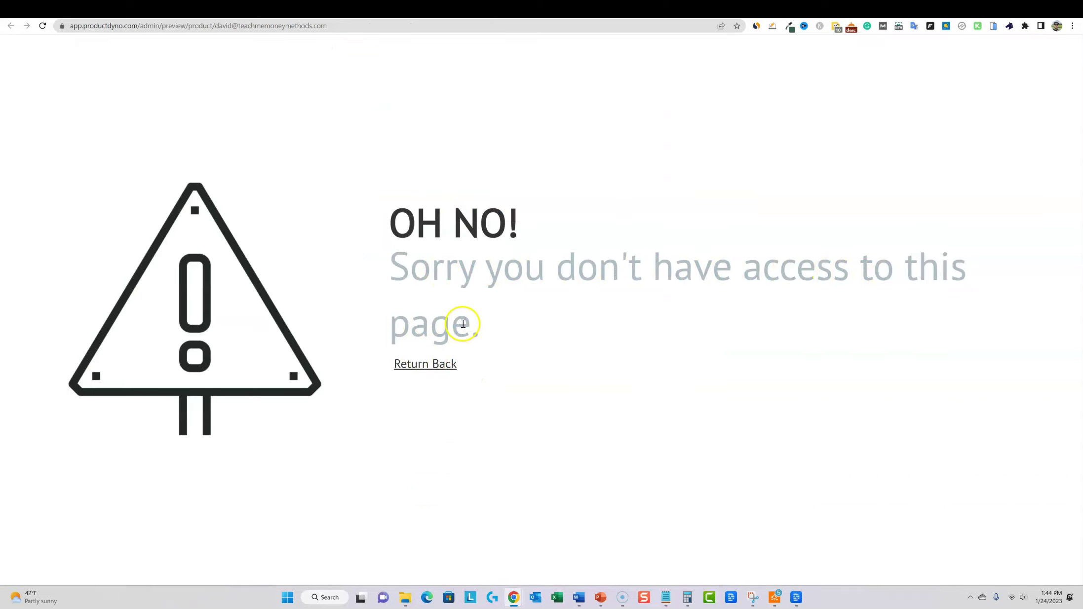
pyautogui.moveTo(339, 26); pyautogui.dragTo(215, 23)
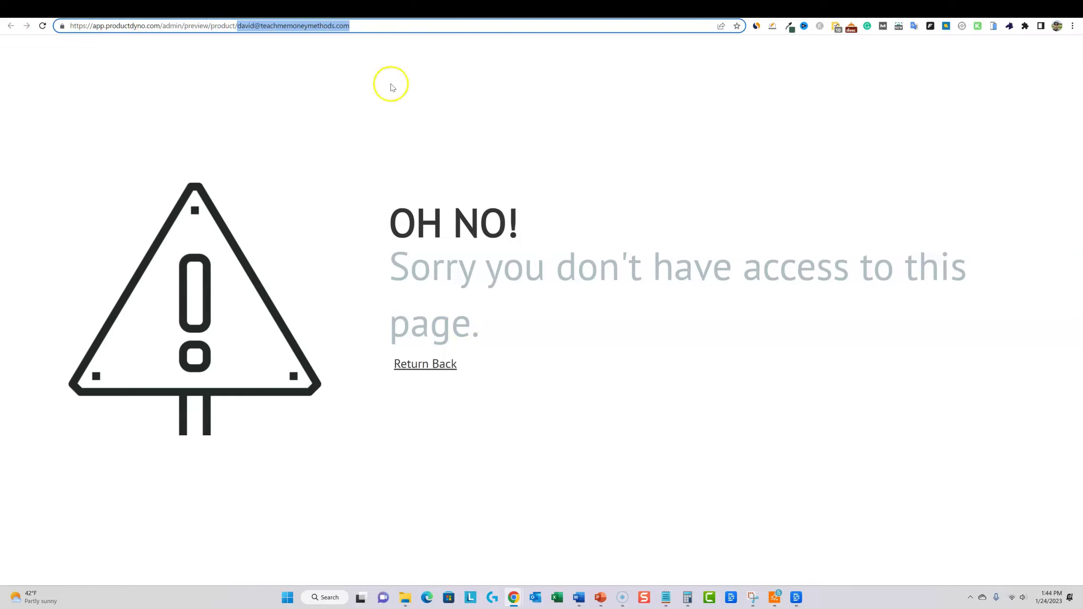
pyautogui.click(563, 141)
pyautogui.click(894, 10)
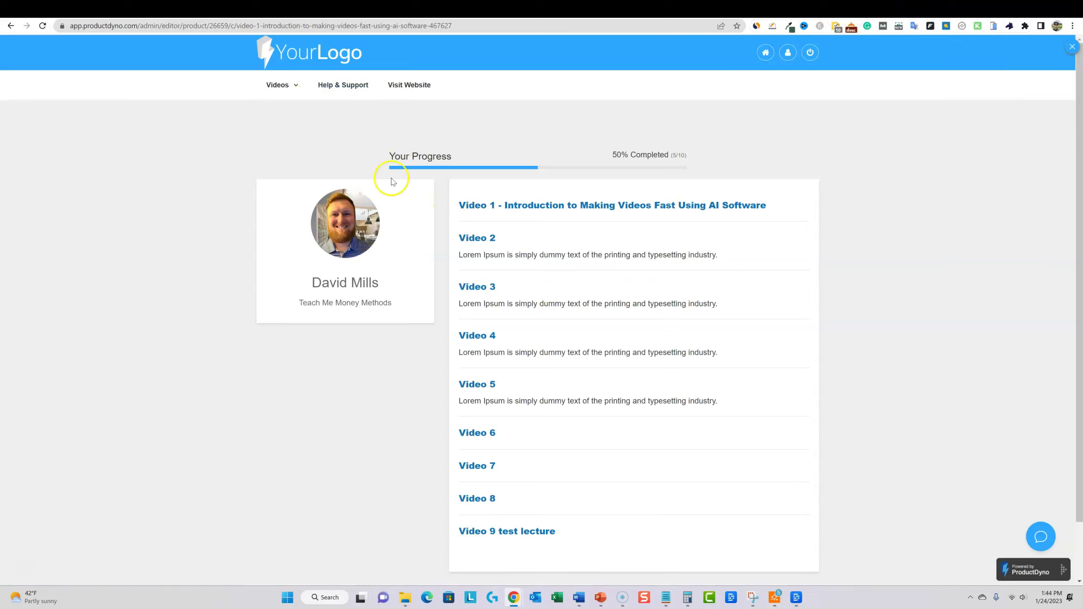
# - Reopen the Video 1 lesson from the course home page and examine its layout and the Videos navigation list
pyautogui.moveTo(283, 85)
pyautogui.click(507, 206)
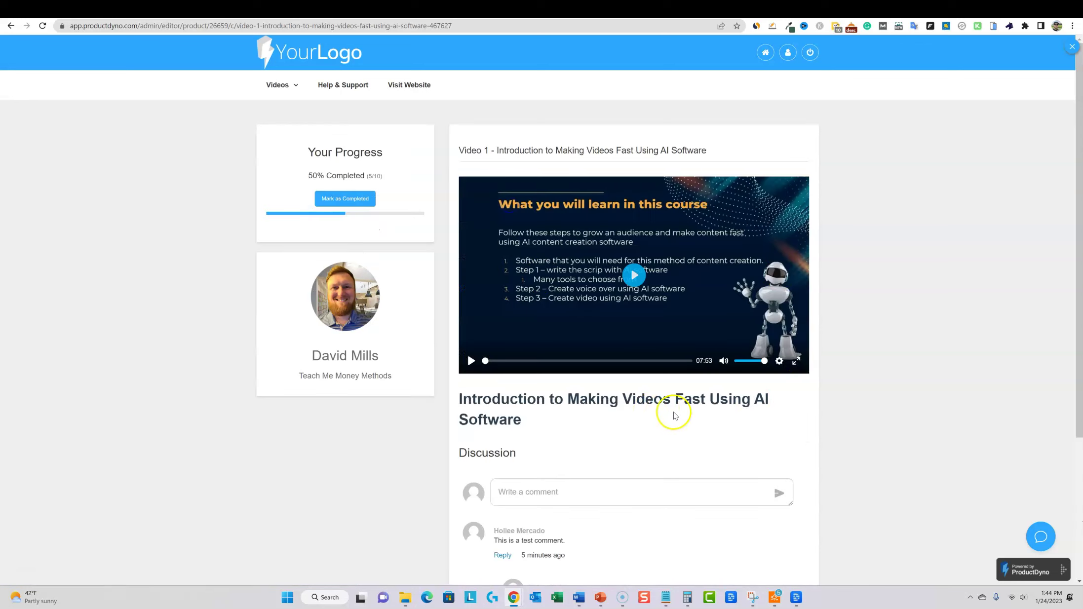
pyautogui.scroll(-3, 556, 362)
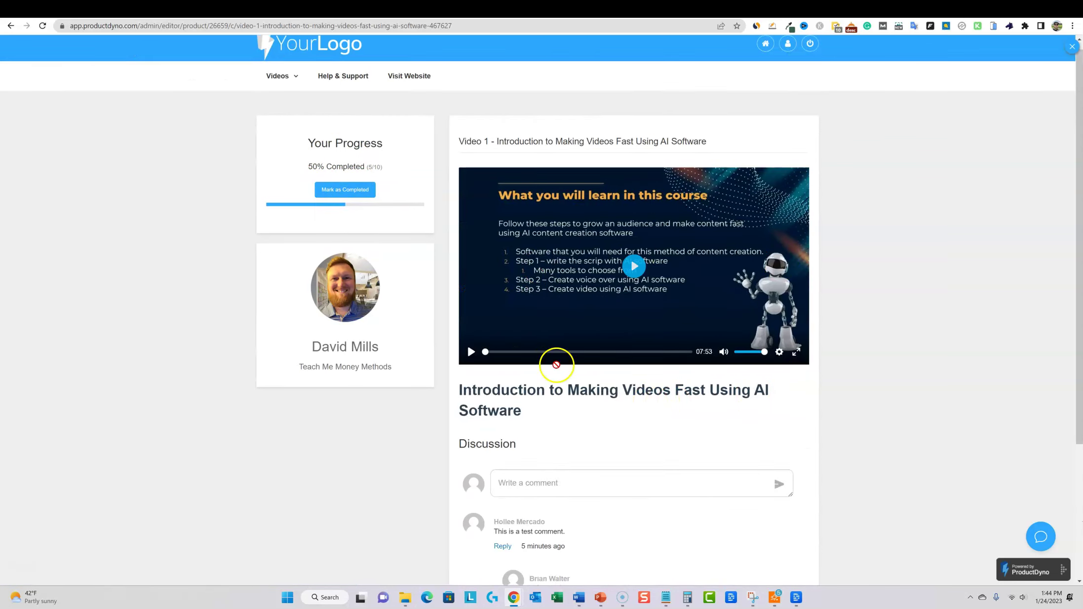
pyautogui.scroll(3, 614, 404)
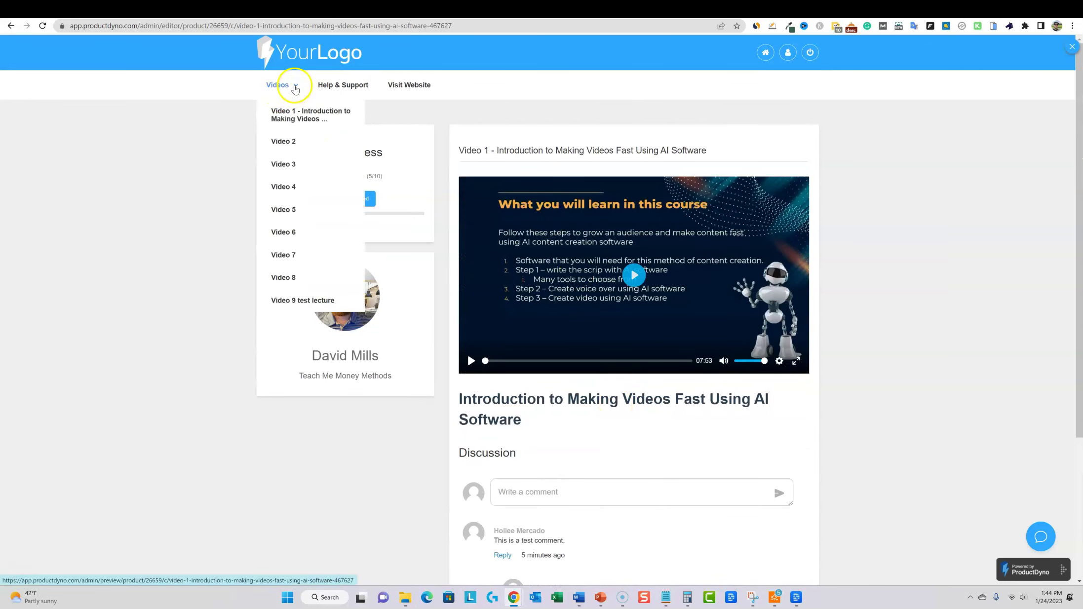
pyautogui.click(952, 254)
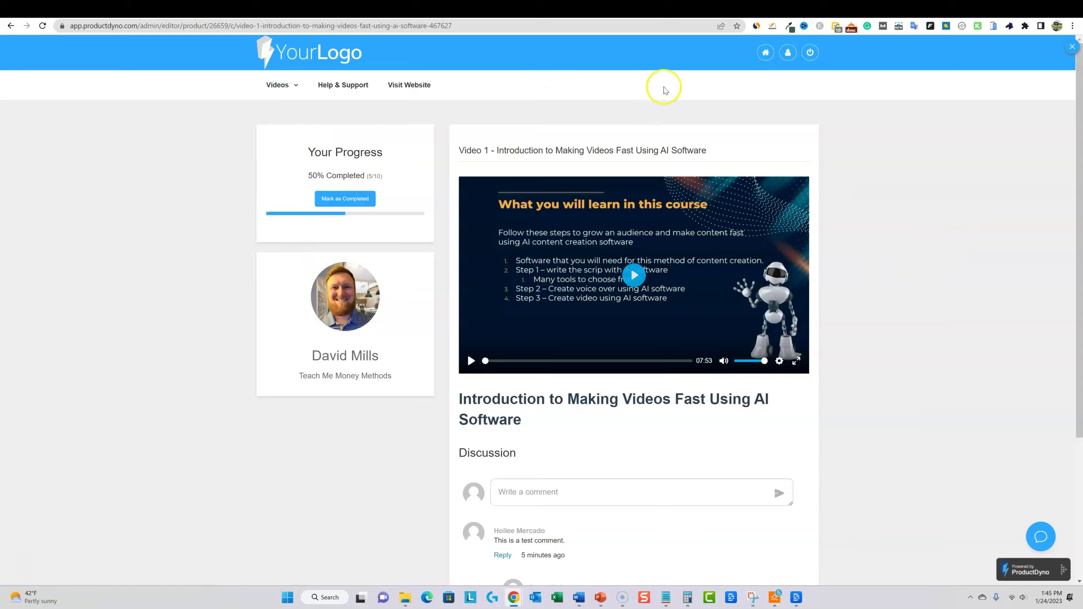
# - Leave the member preview, change the product's theme to Signature in the general design settings and look over the restyled lesson page
pyautogui.click(1070, 50)
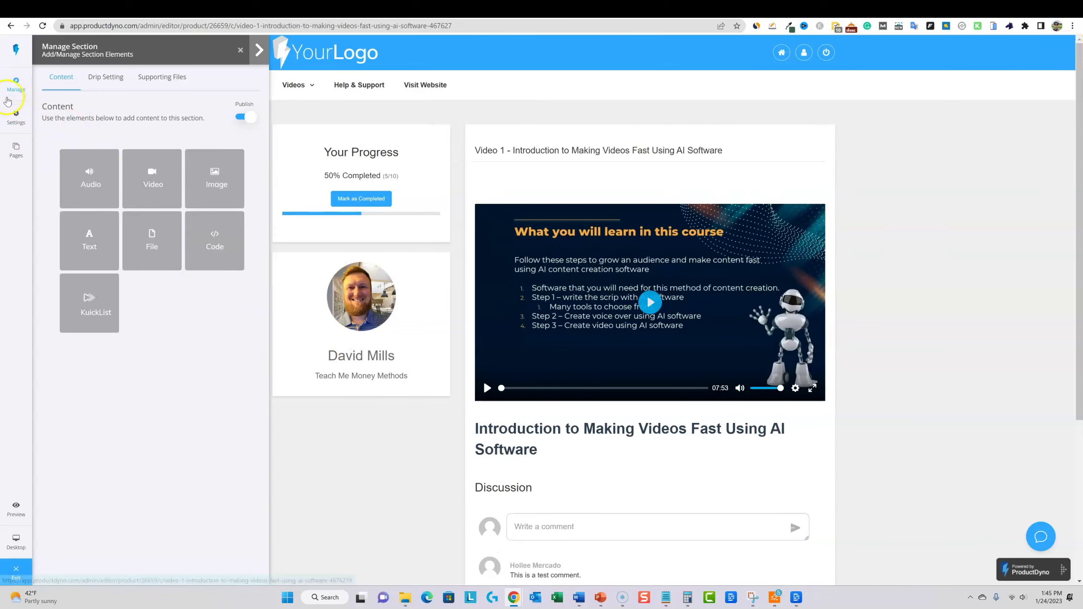
pyautogui.click(16, 123)
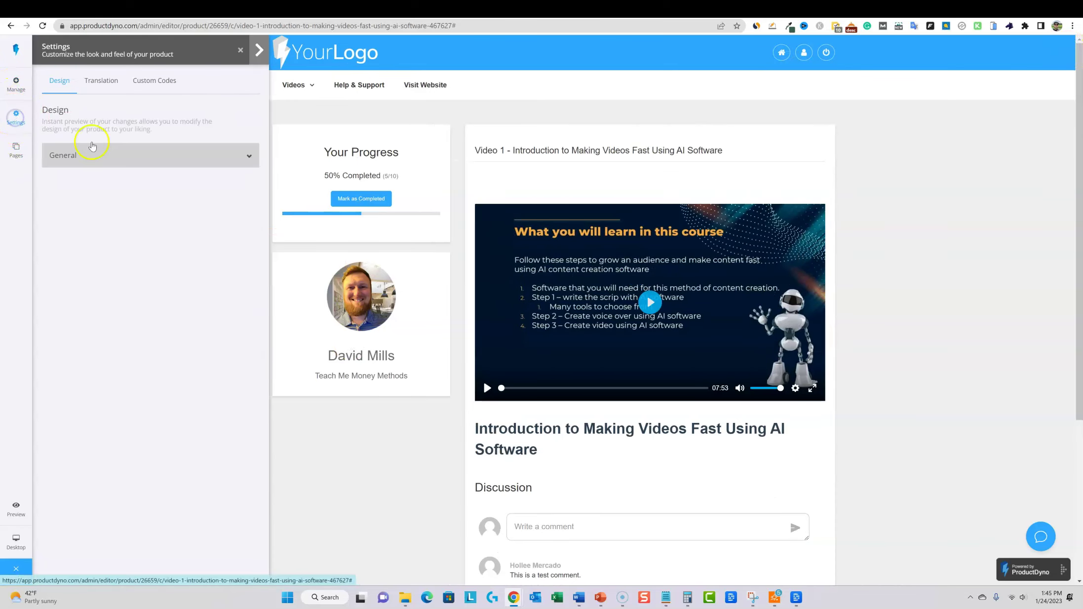
pyautogui.click(217, 156)
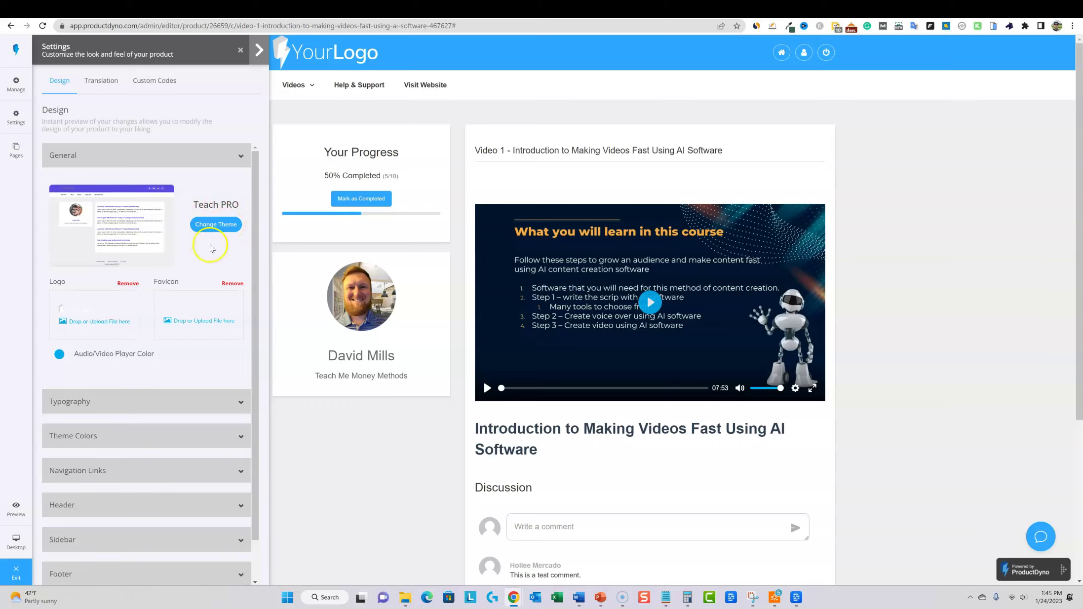
pyautogui.click(216, 224)
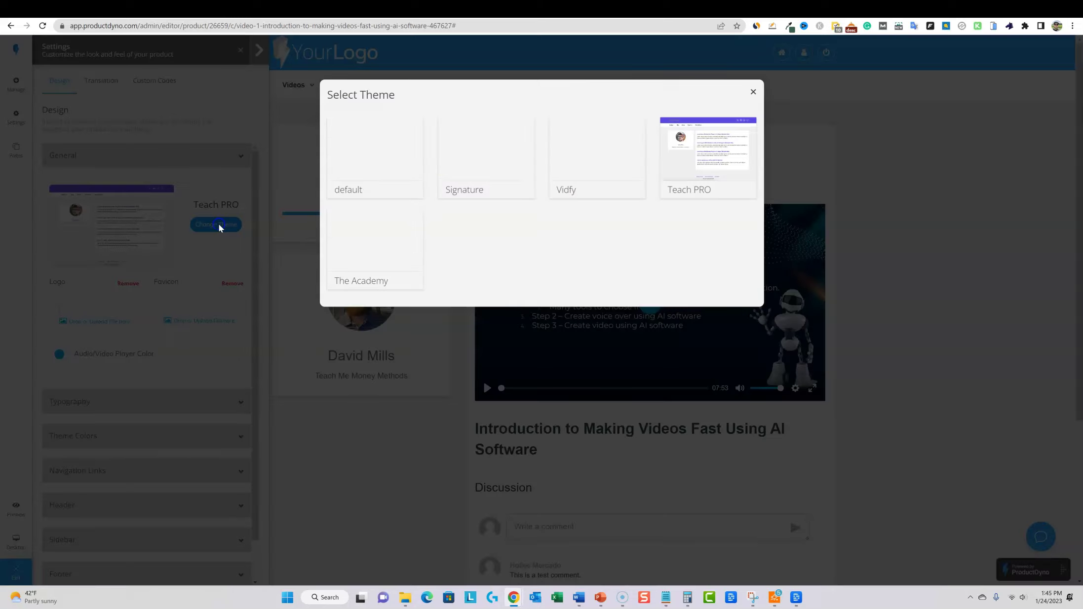
pyautogui.moveTo(692, 164)
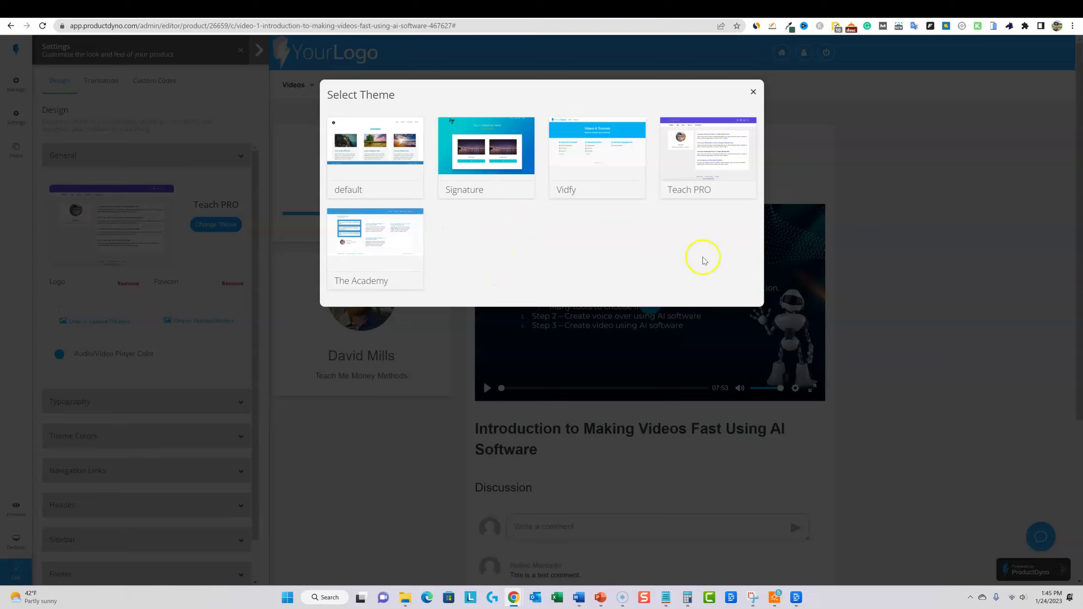
pyautogui.moveTo(478, 178)
pyautogui.click(486, 150)
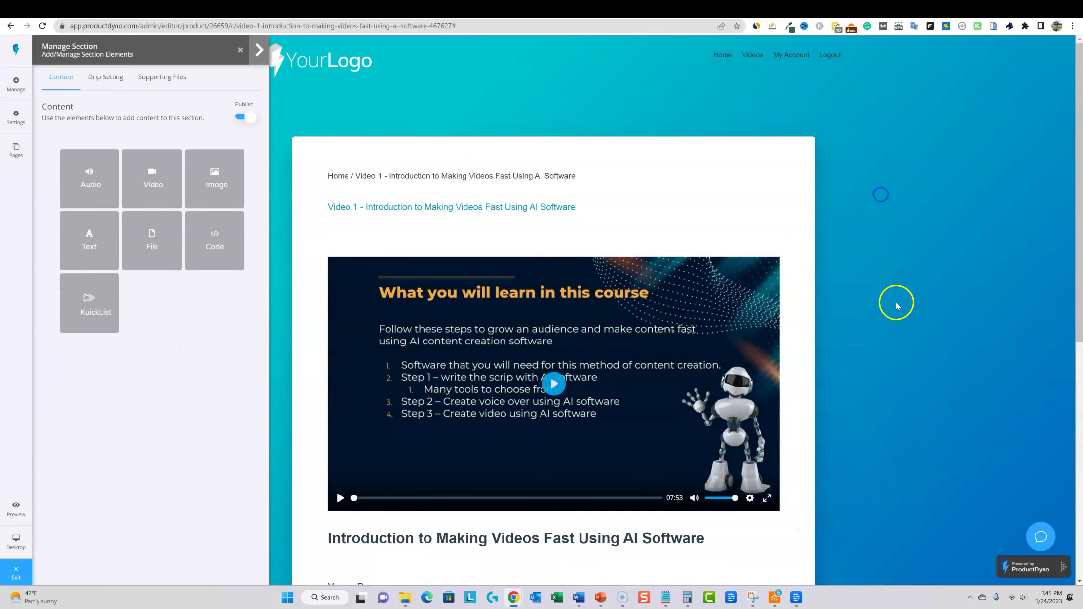
pyautogui.scroll(-8, 897, 306)
pyautogui.scroll(6, 899, 305)
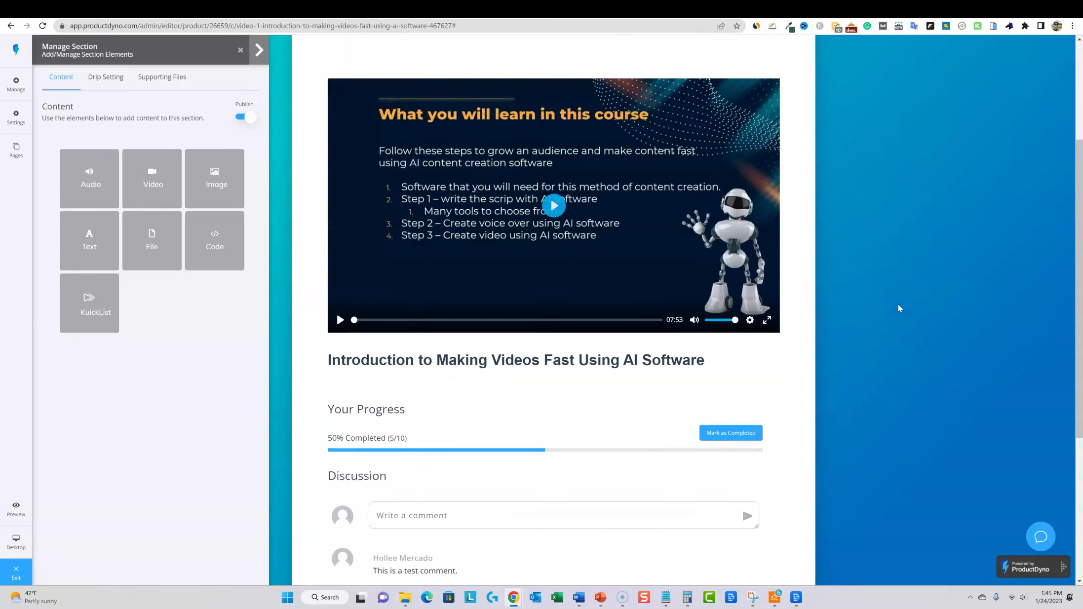